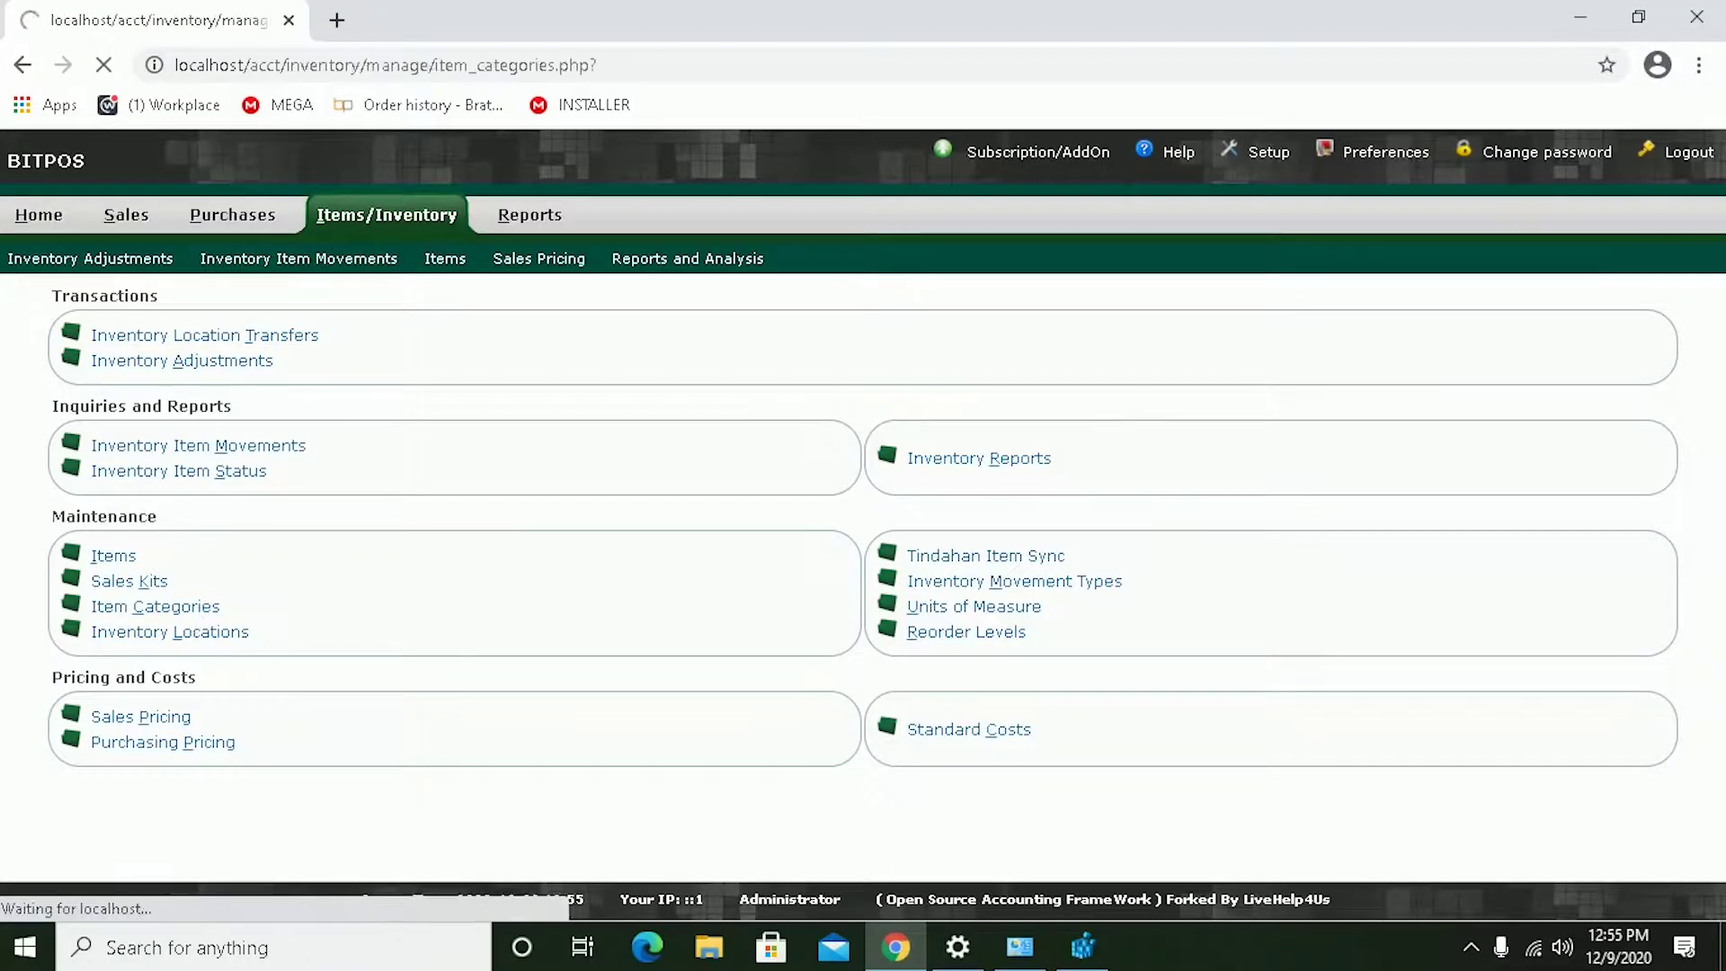
- Set the new category's item type to Purchased, units to Piece, and type to Category
scroll(1171, 644, down, 3)
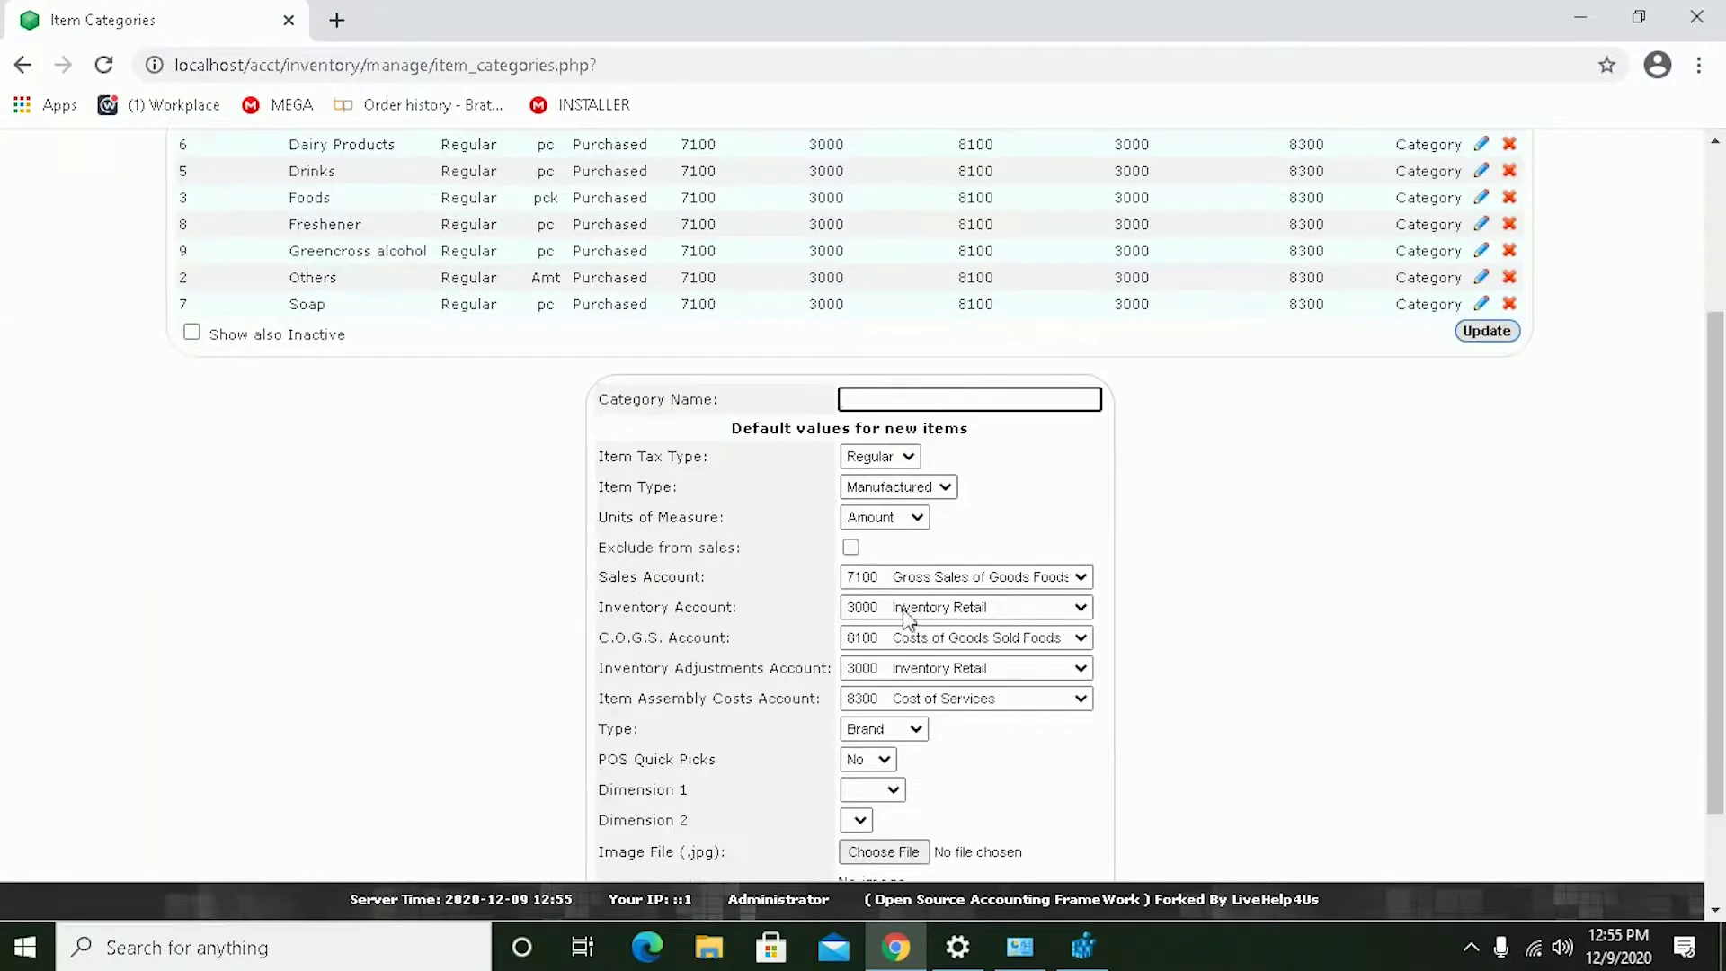
click(915, 497)
click(904, 531)
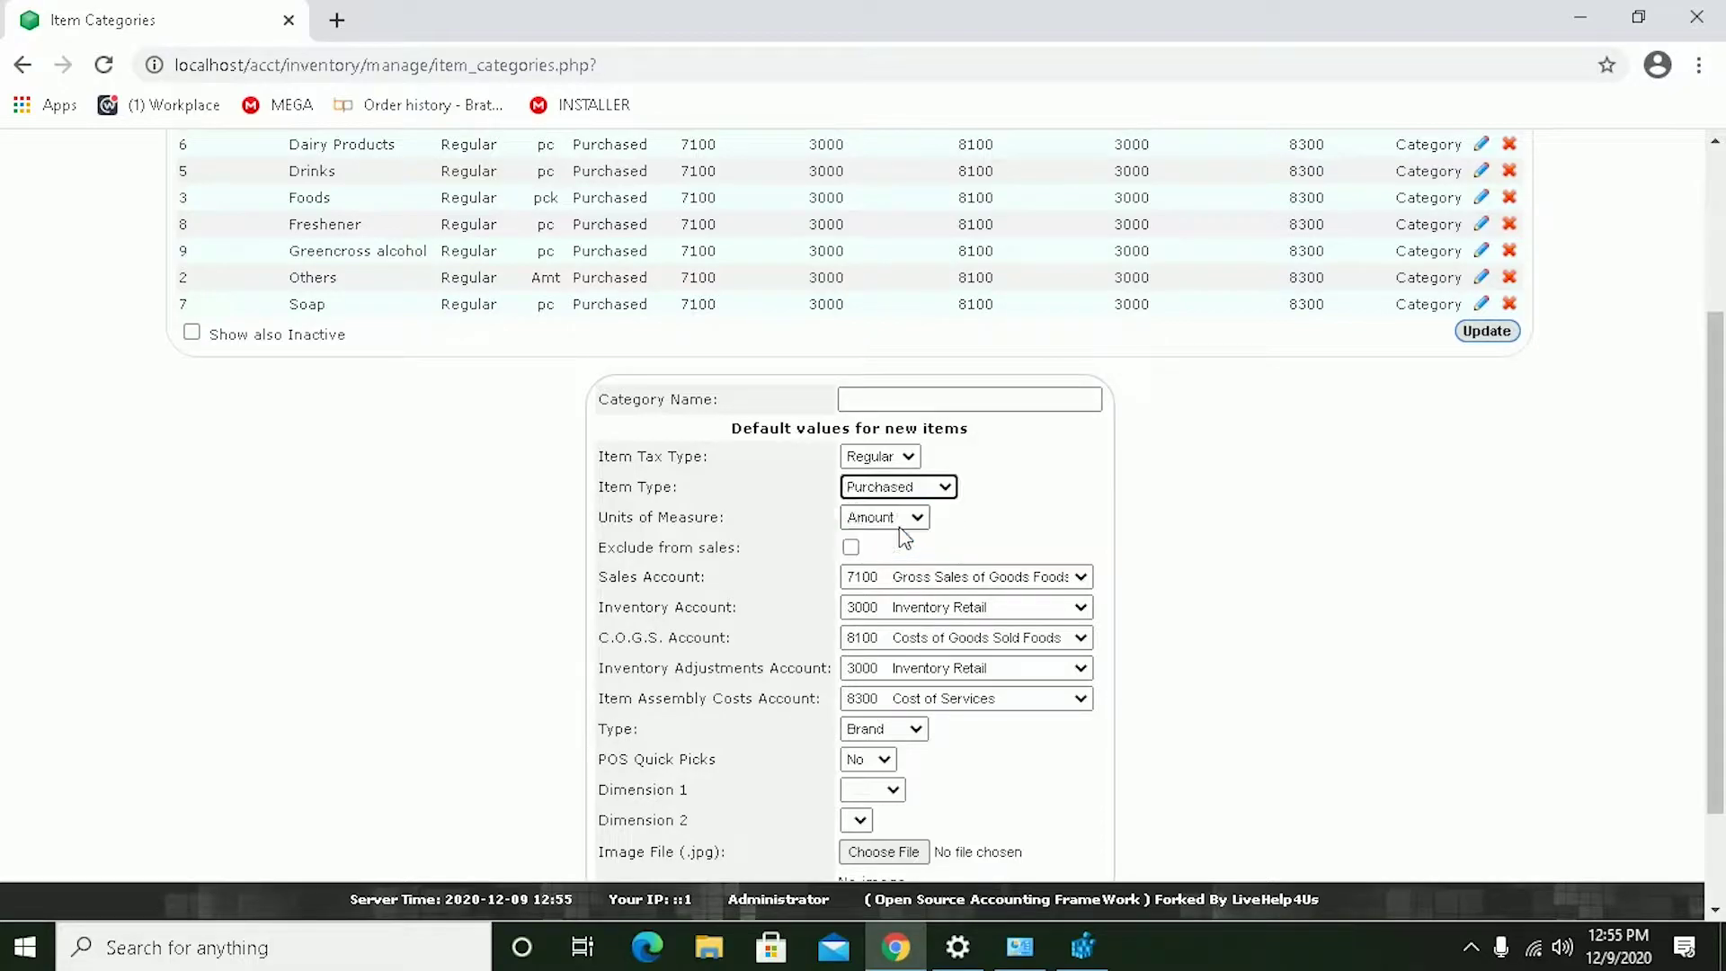
click(916, 520)
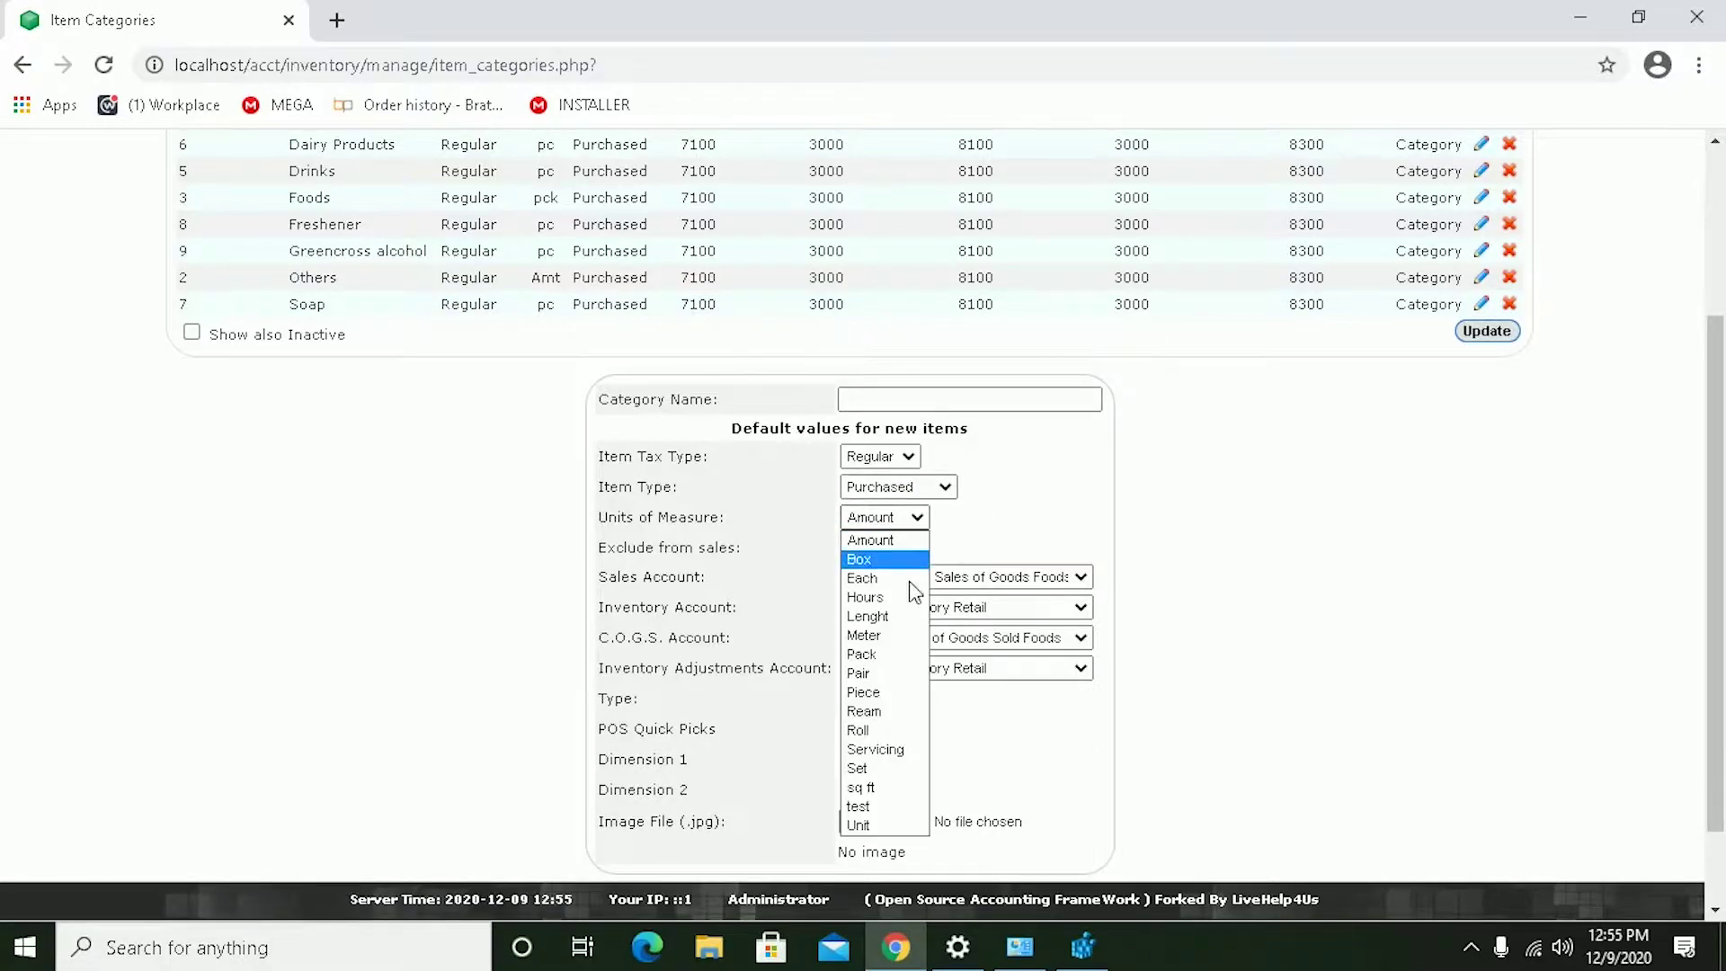
click(886, 692)
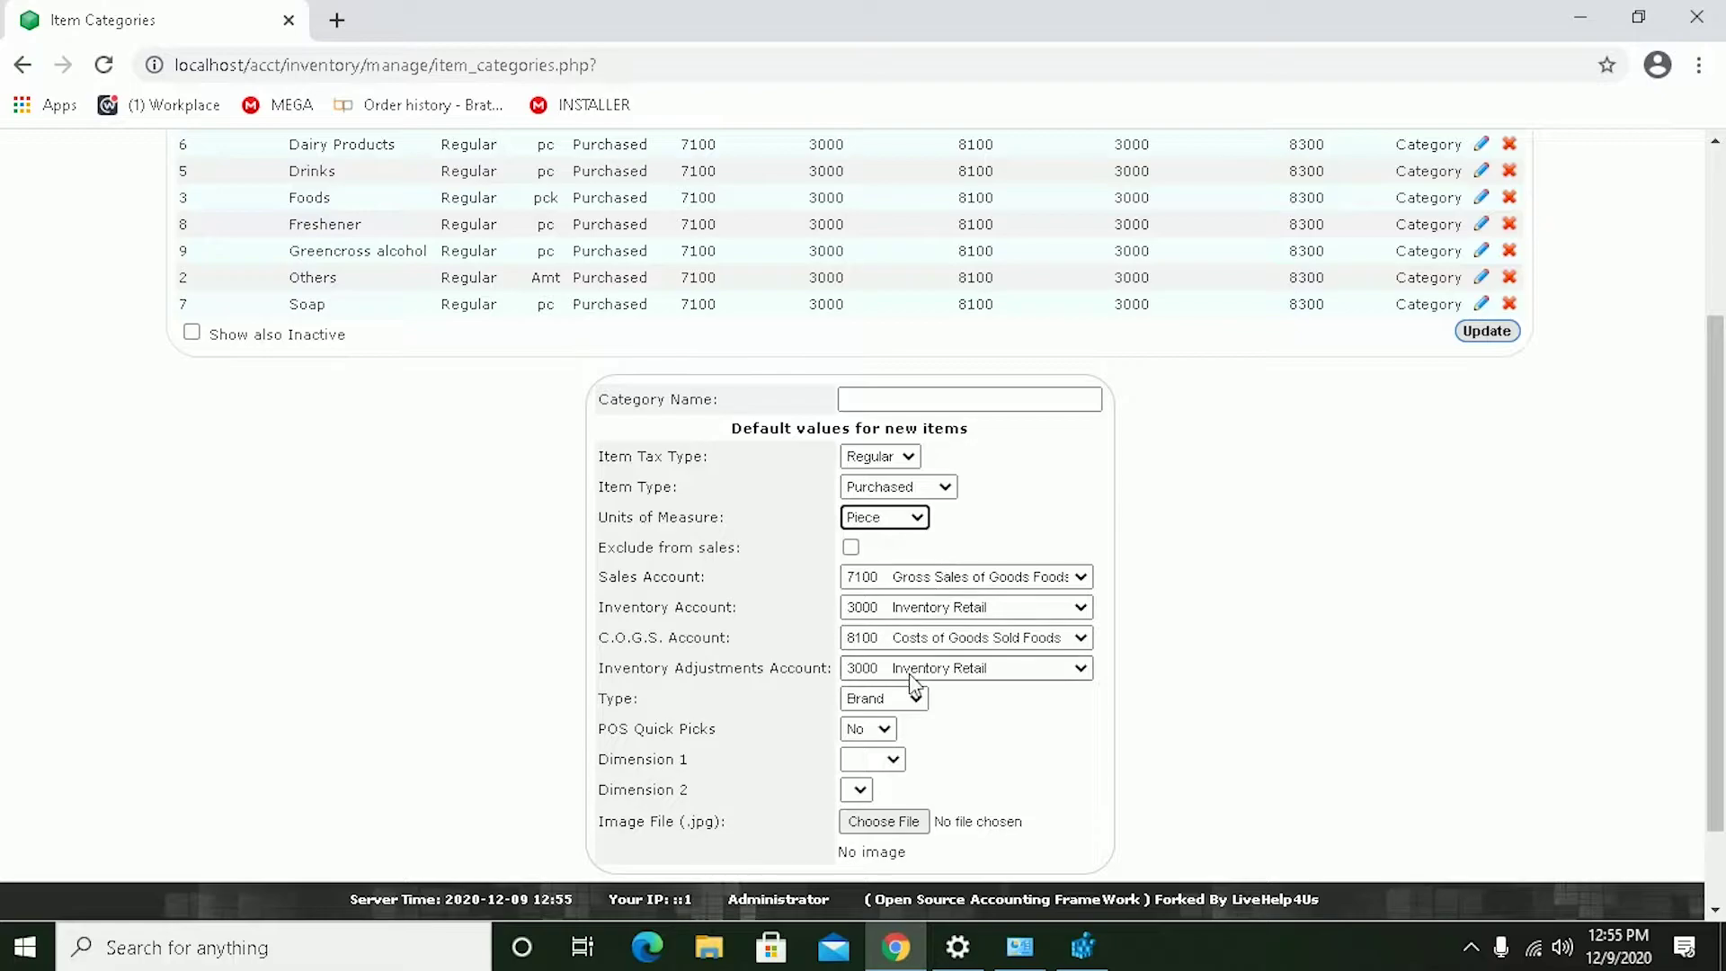
click(890, 700)
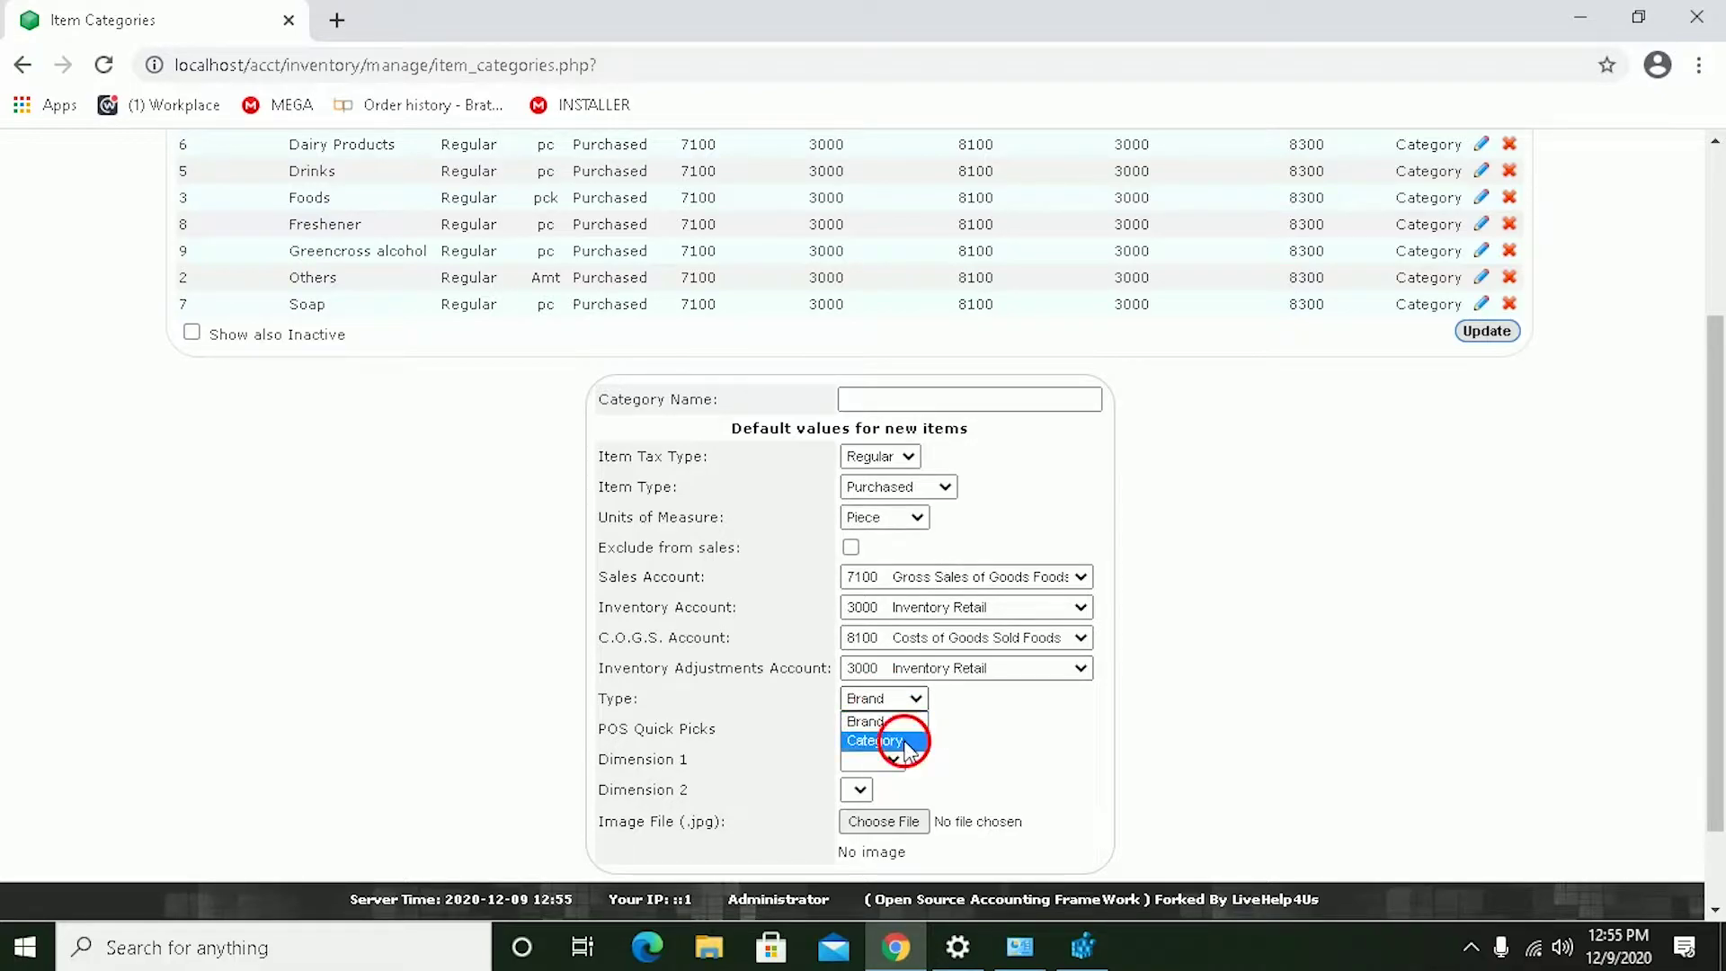
click(898, 740)
- Name the category ALCOHOL and add it as category 12
click(871, 403)
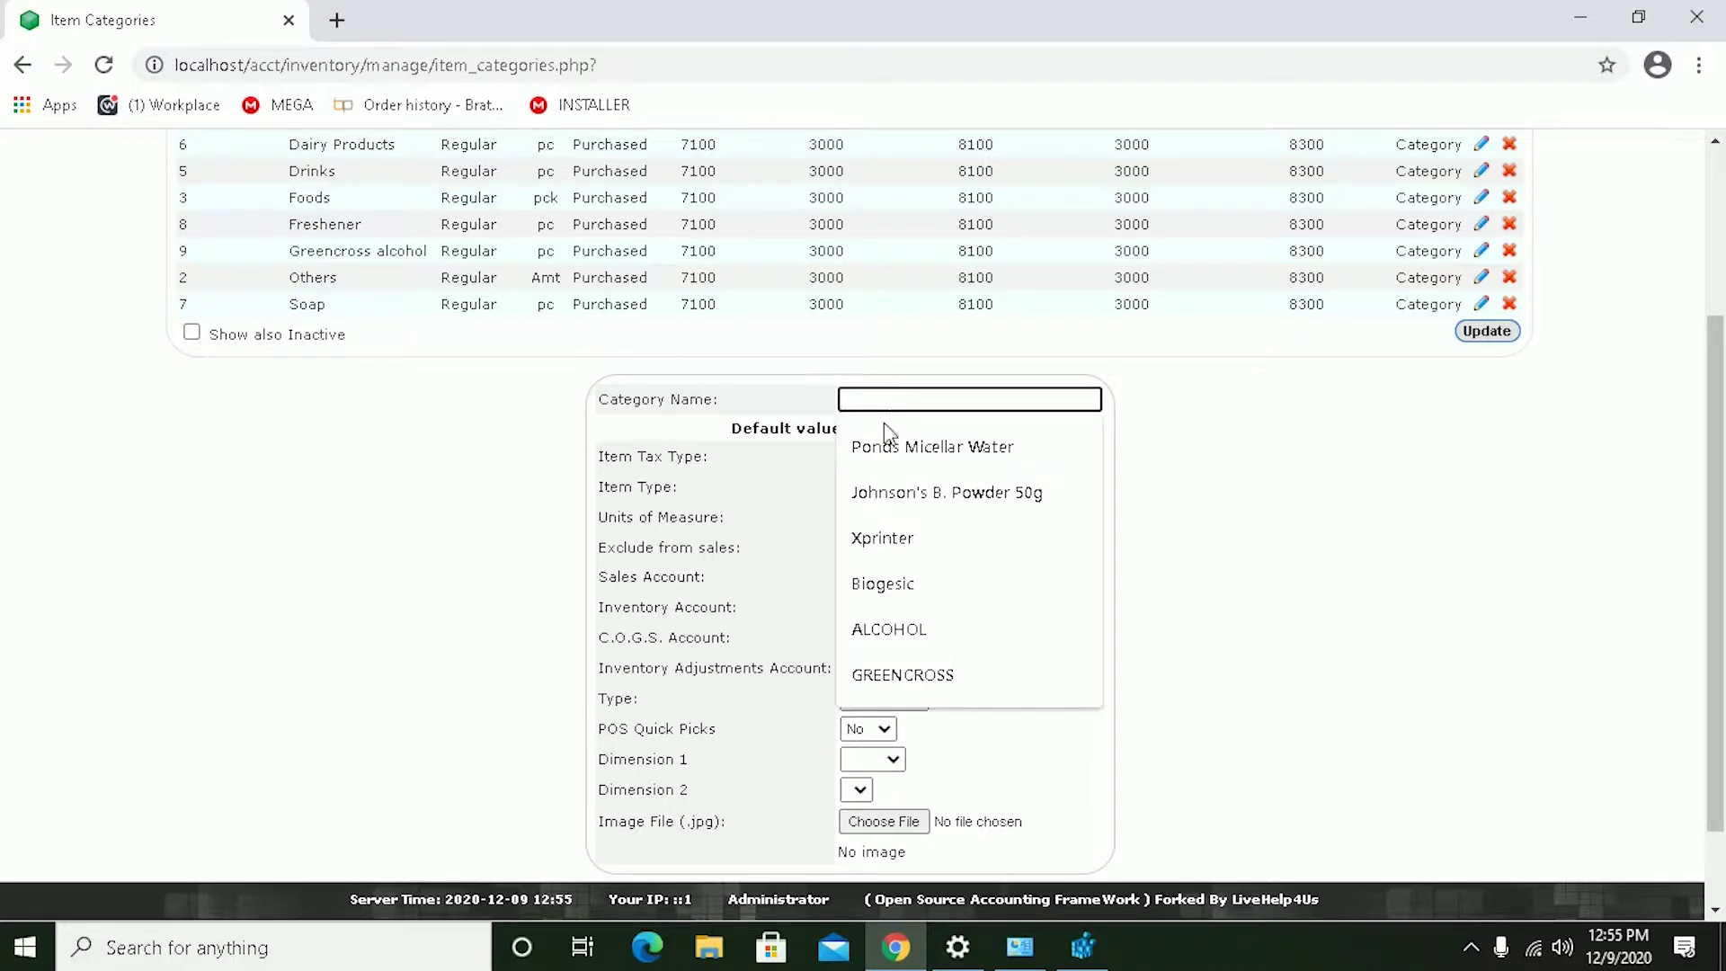
text(ALCOHOL)
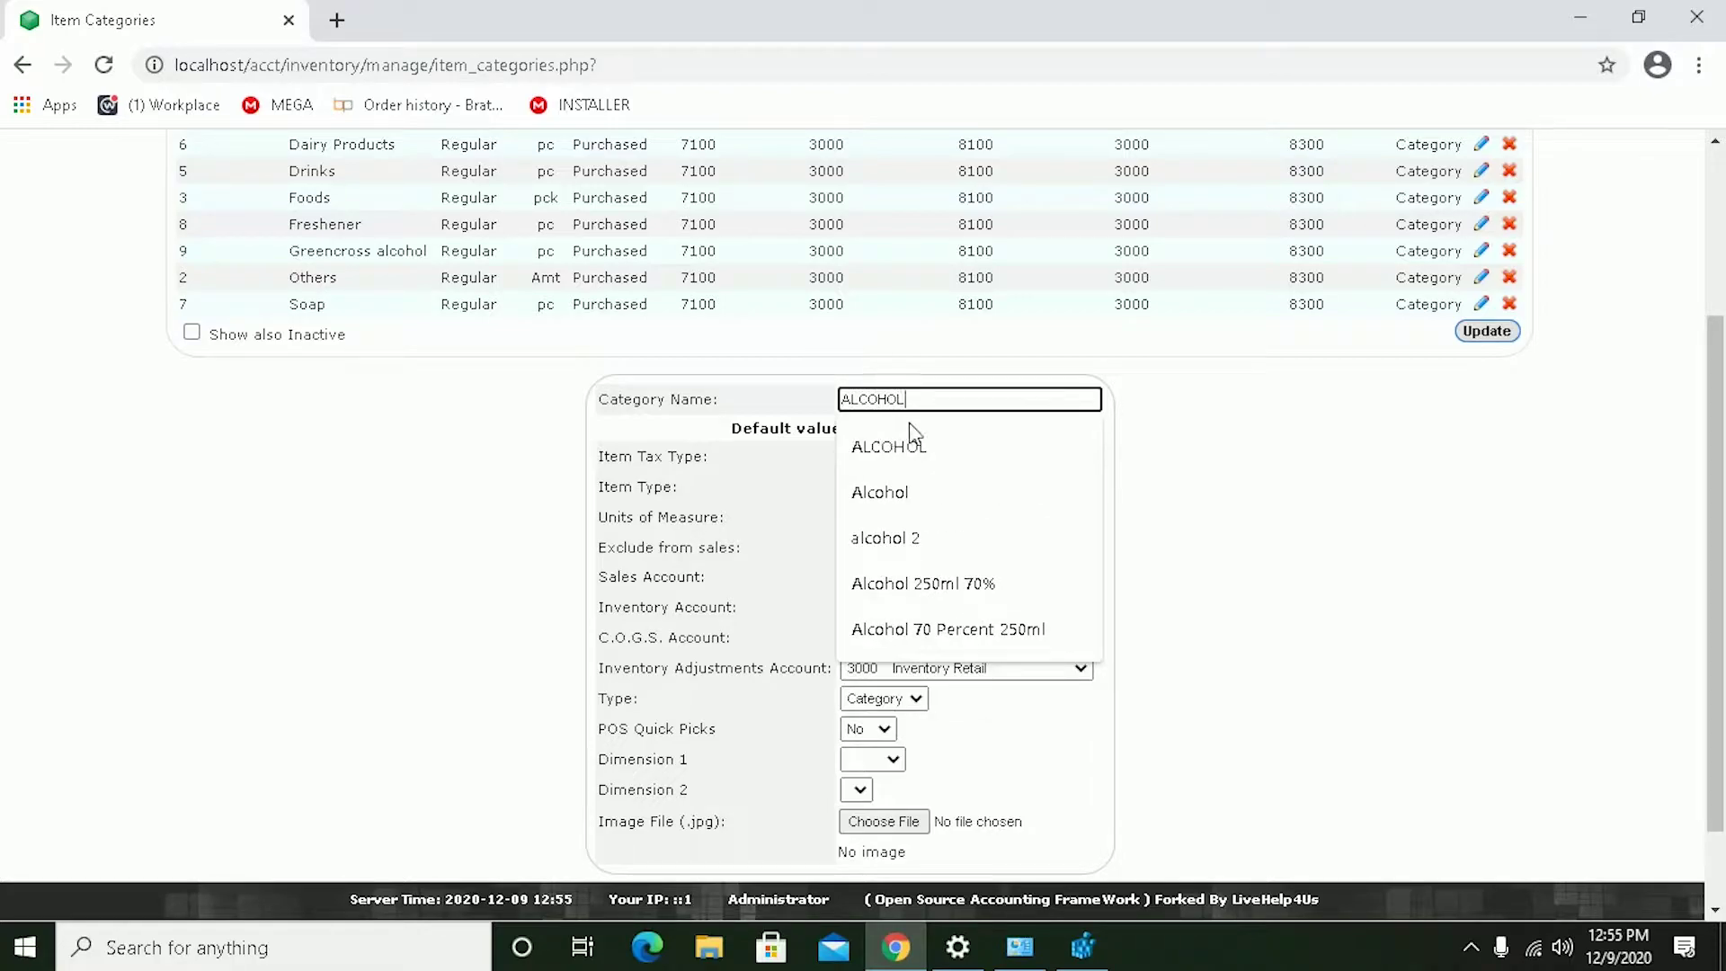
click(899, 447)
scroll(919, 476, down, 1)
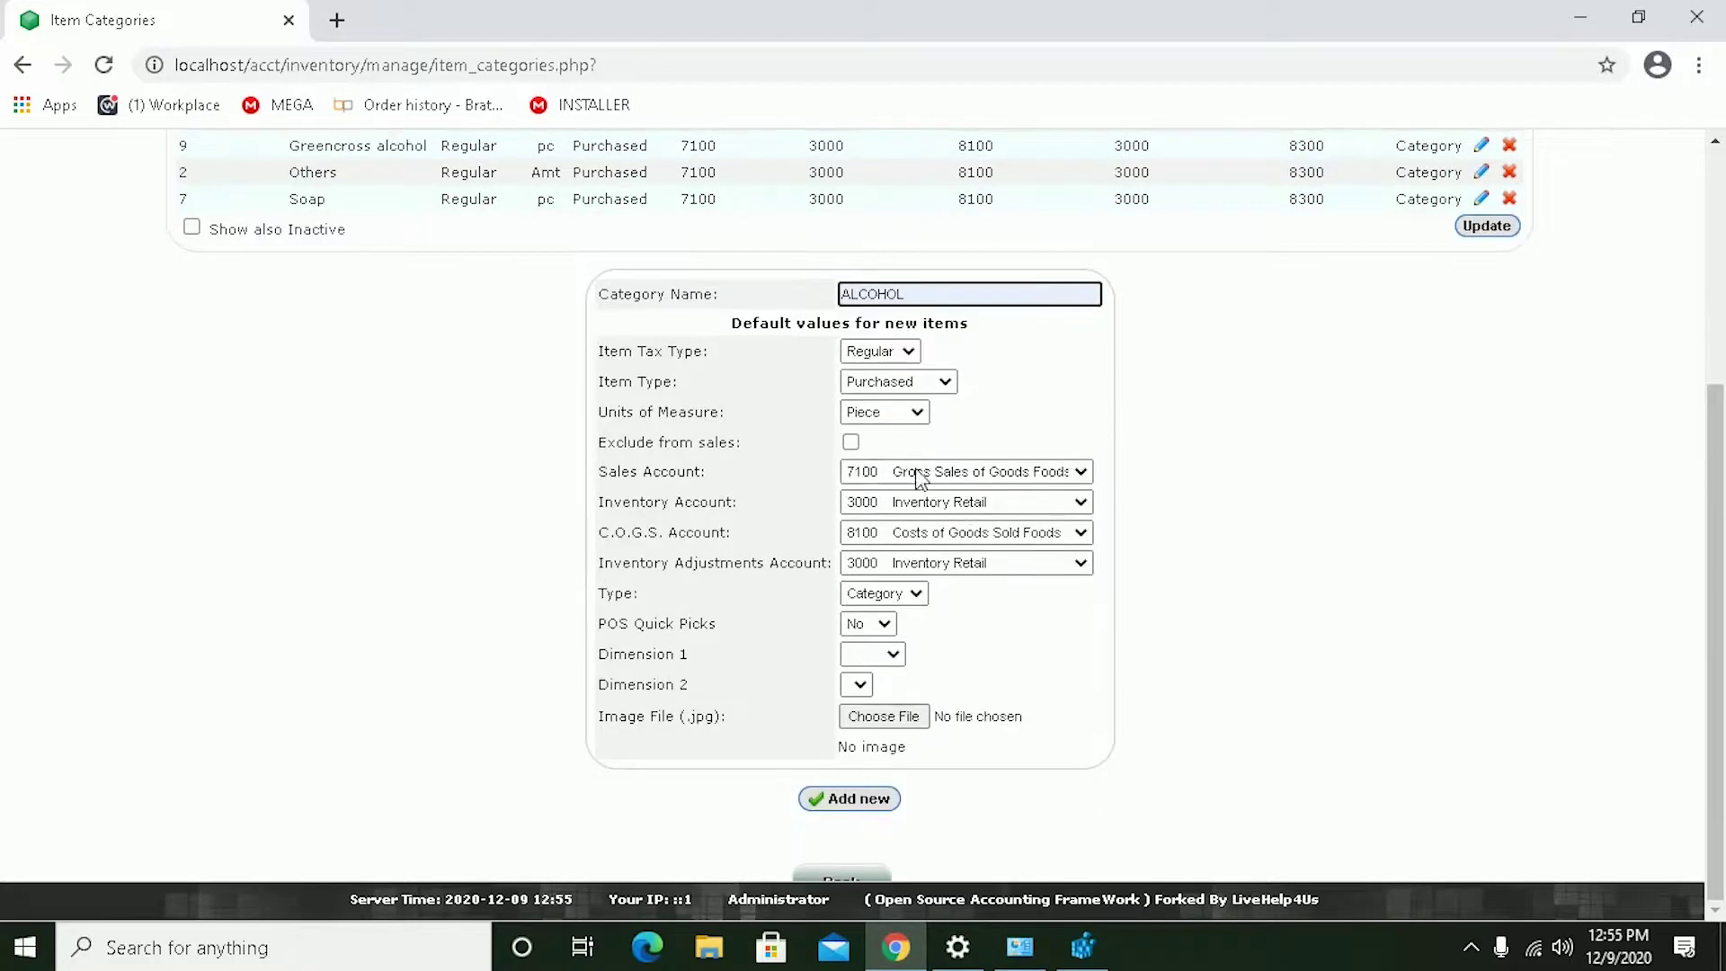
click(876, 800)
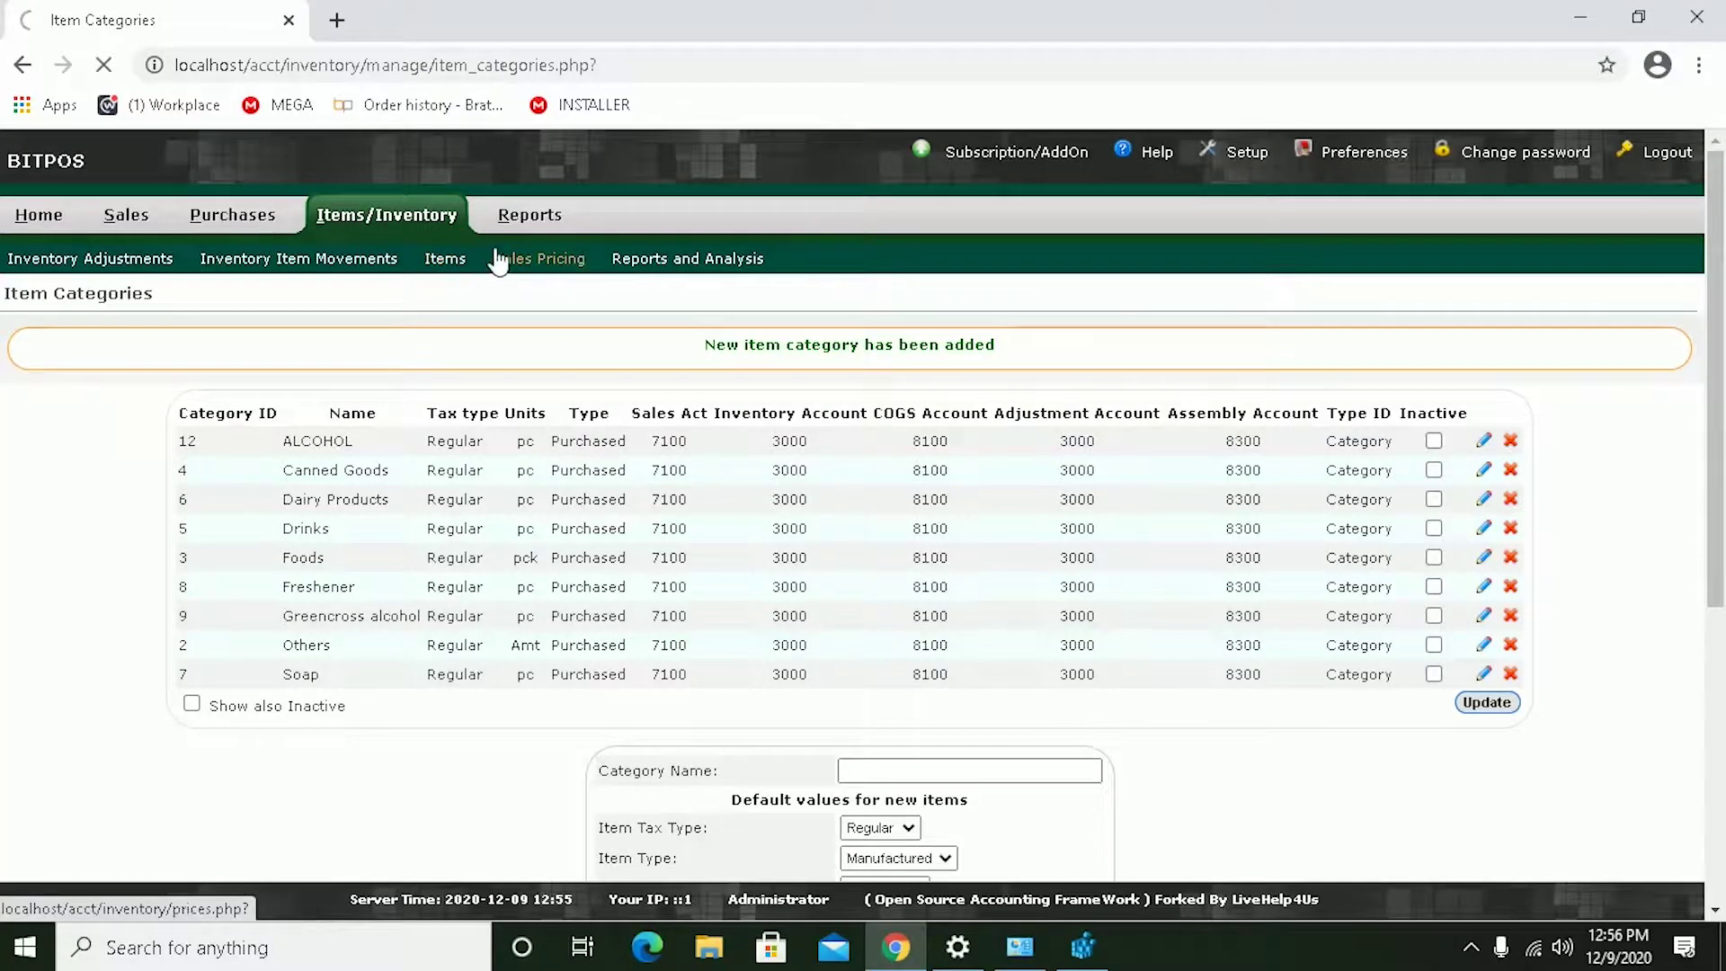
- Name the new item Ethyl alcohol and copy that name into its description
scroll(578, 355, down, 2)
click(510, 387)
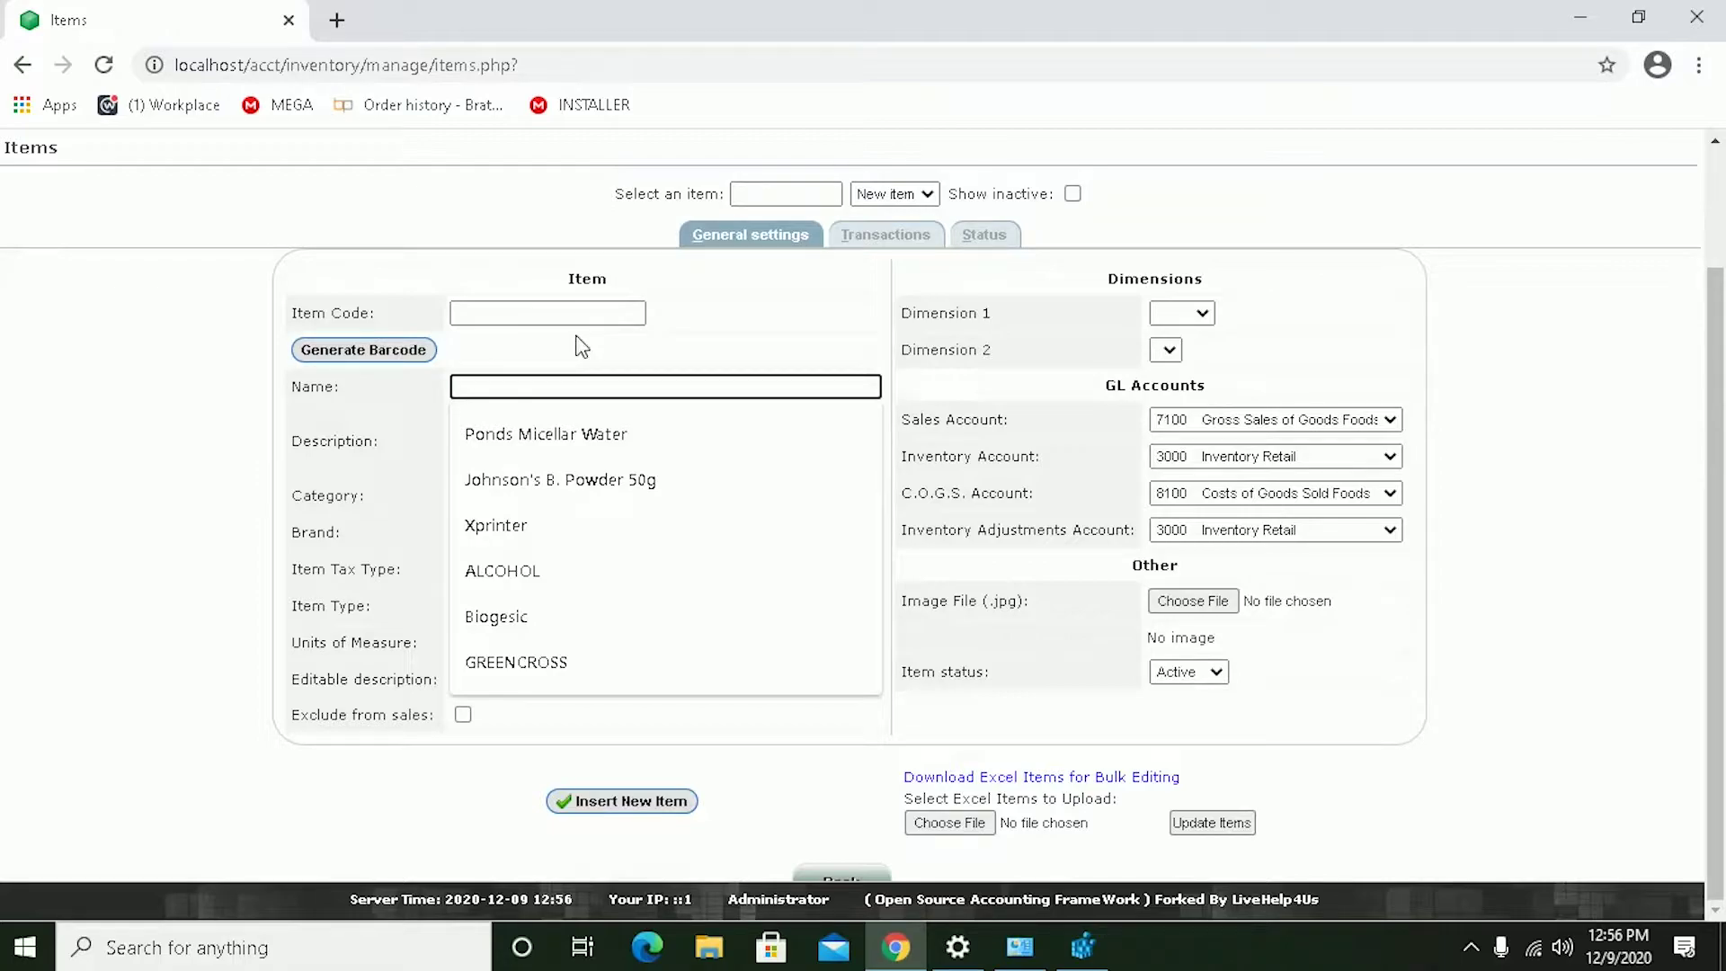
text(eTHYL ALCOHO)
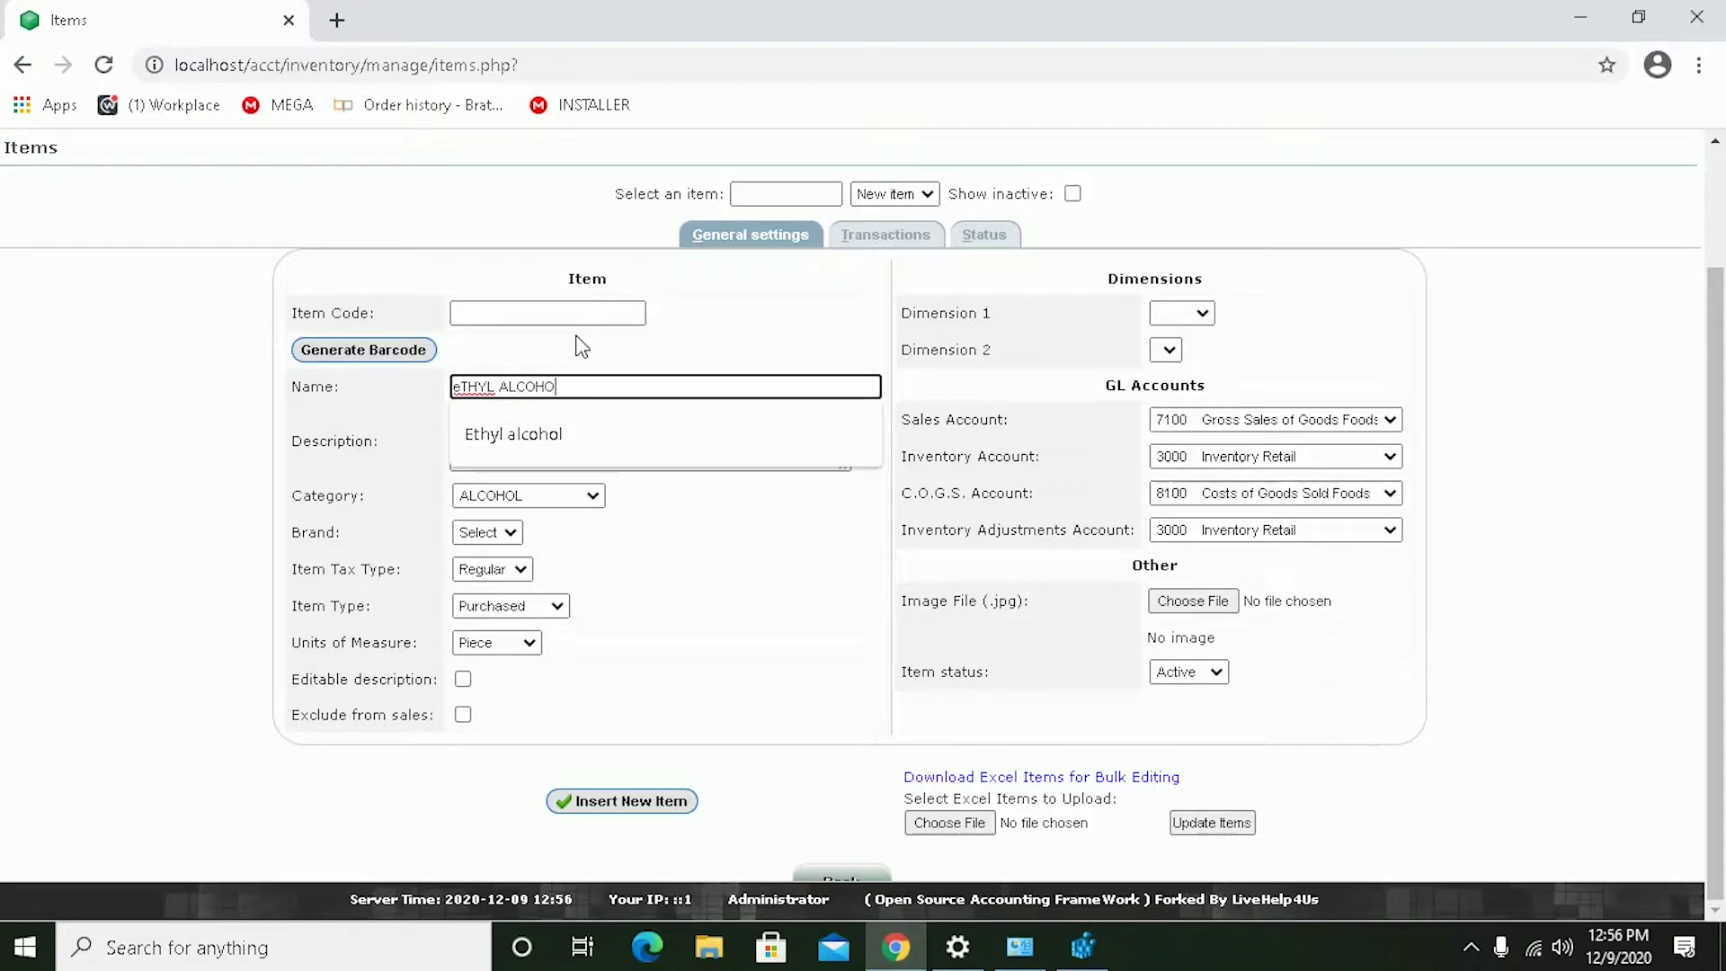
click(510, 433)
click(510, 433)
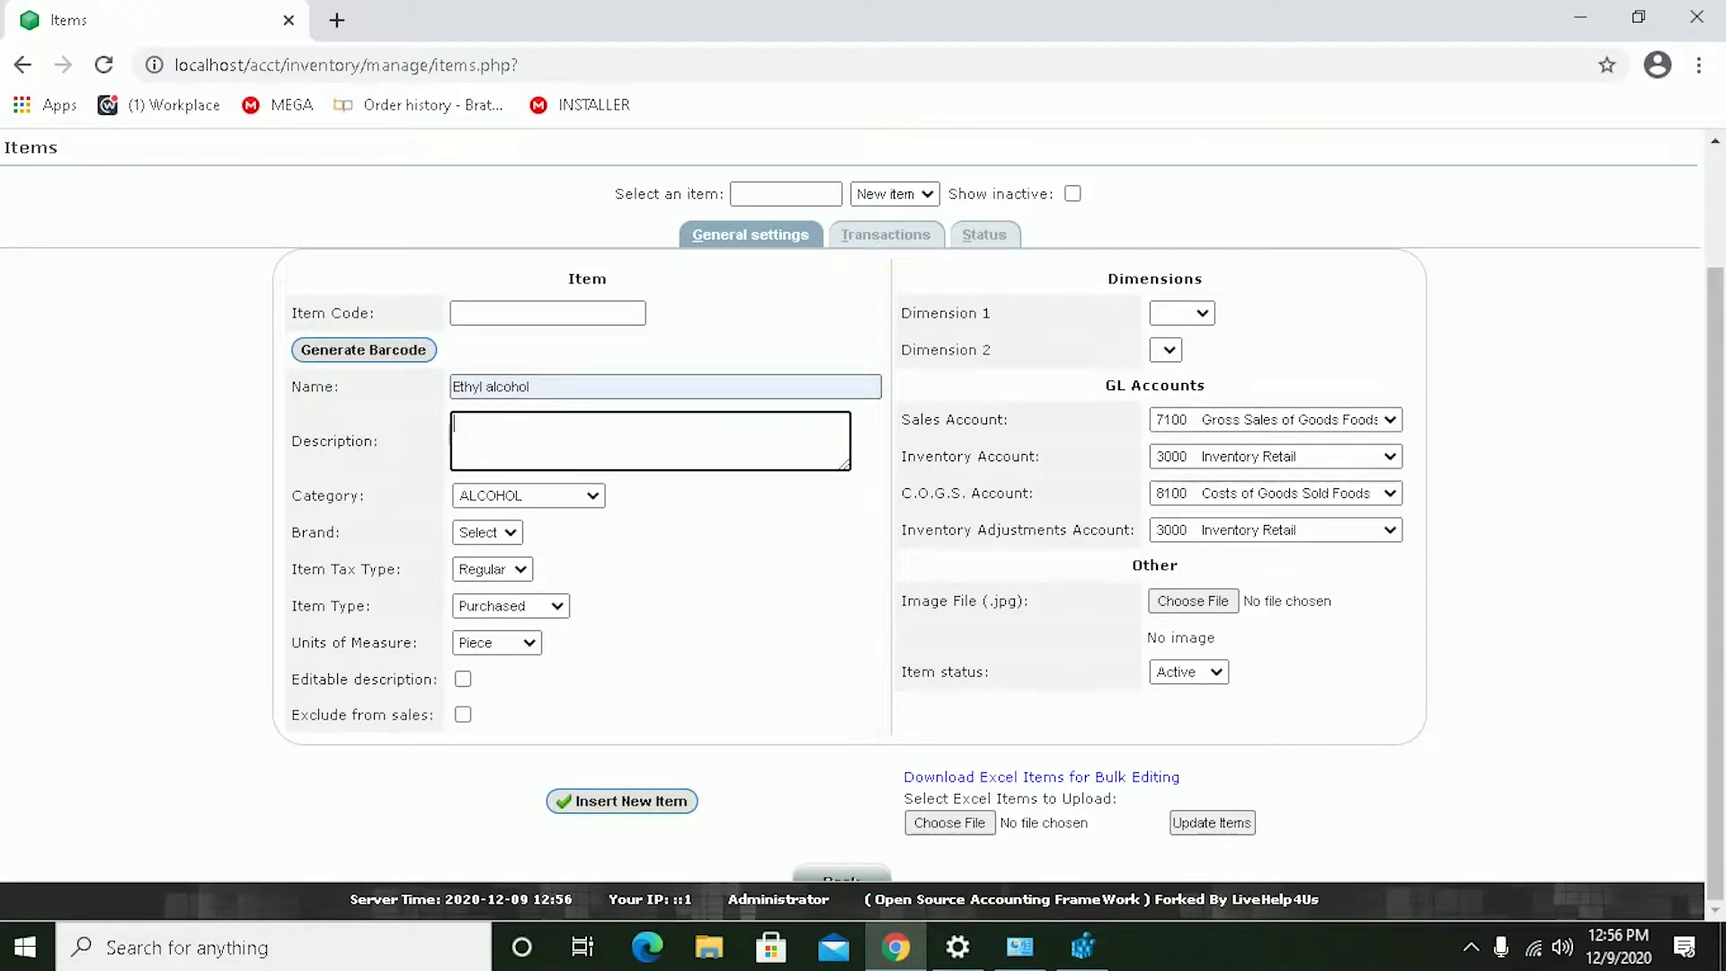
key(ctrl+c)
drag(465, 386, 531, 387)
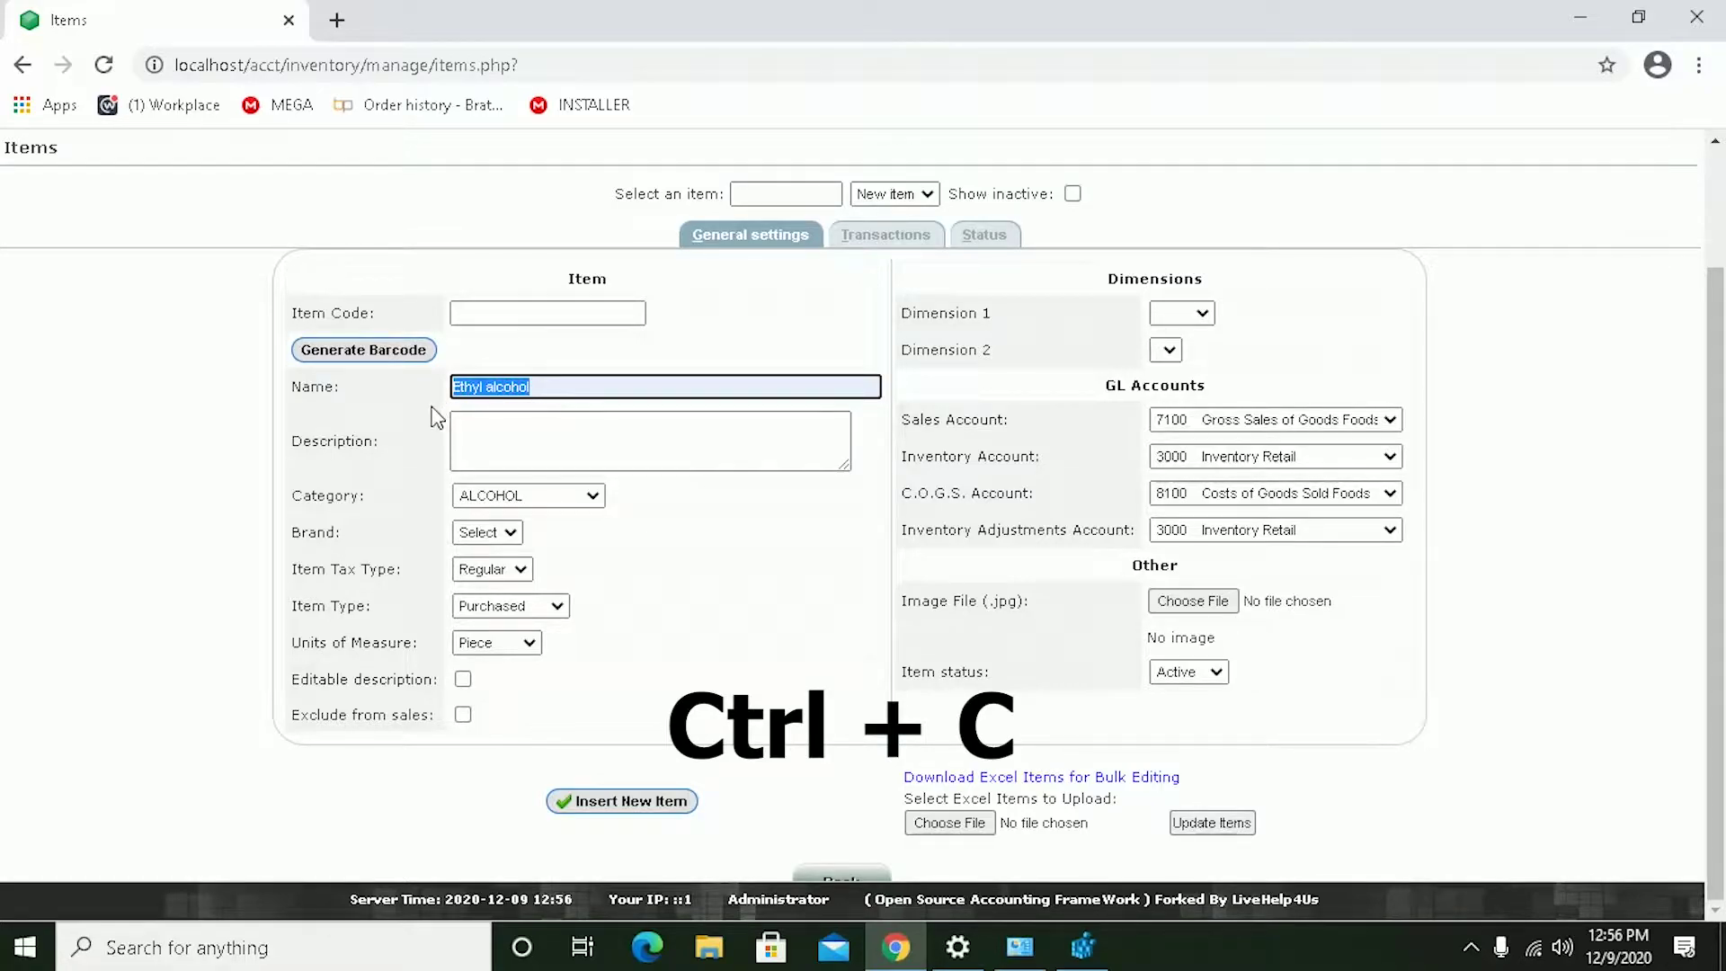
click(464, 422)
key(ctrl+v)
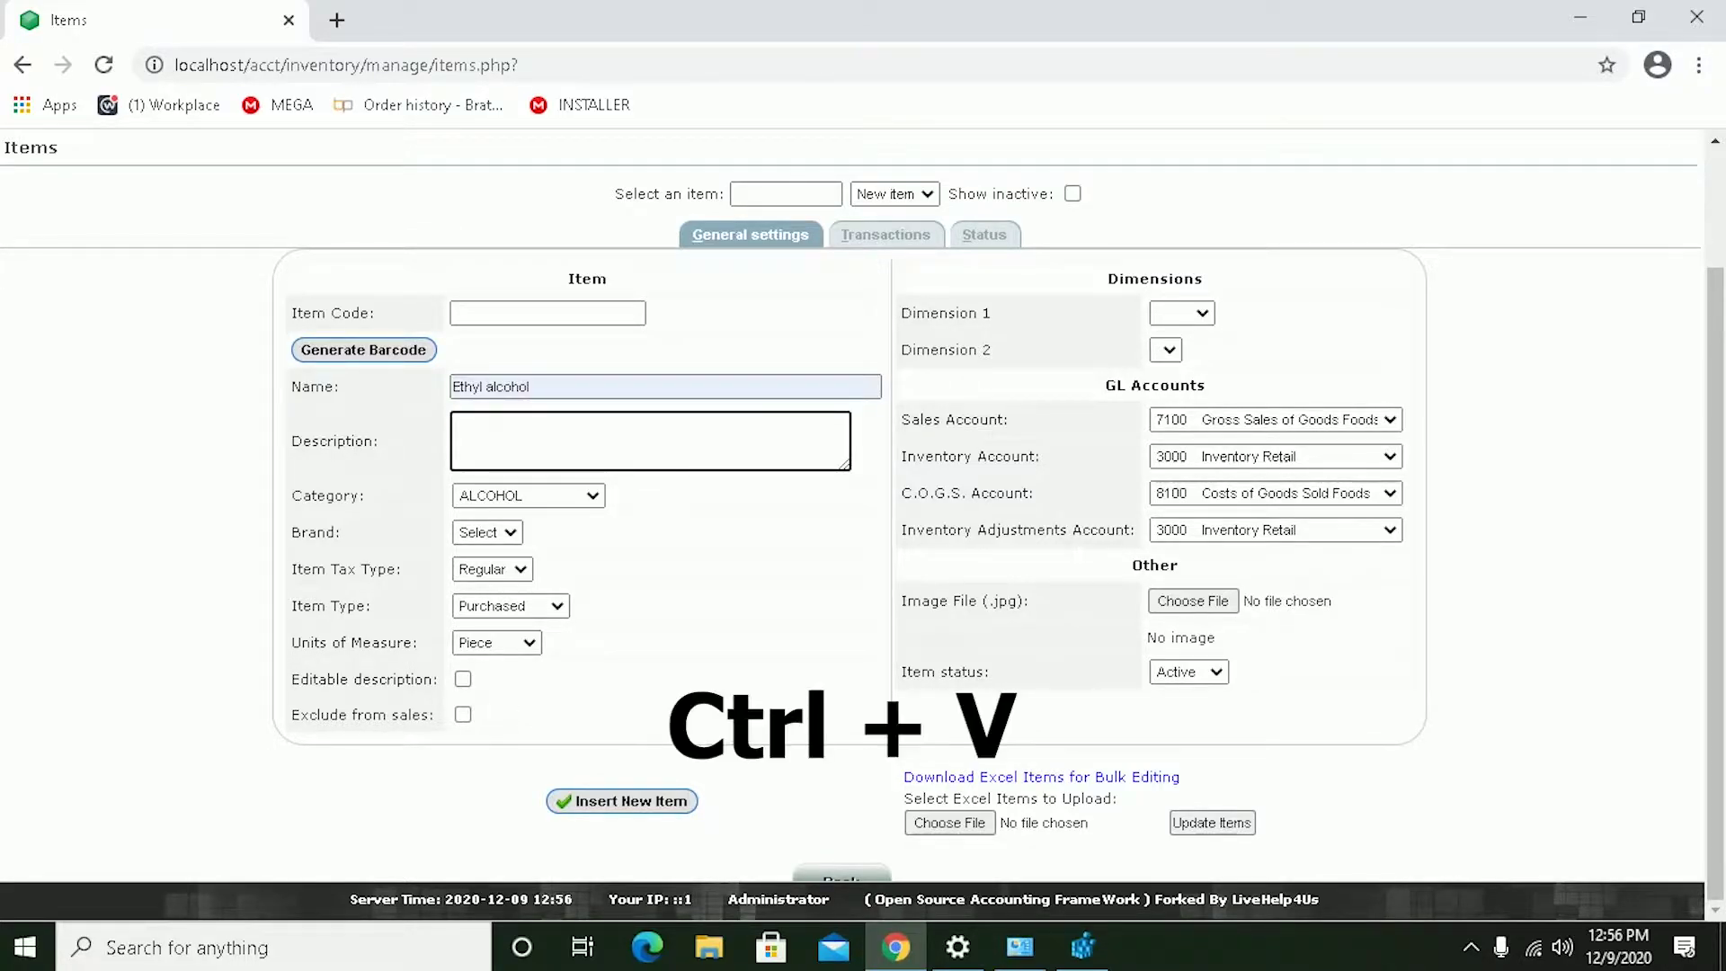
- Keep ALCOHOL and Purchased, make the description editable, generate barcode 37536053, and insert the item
click(533, 495)
click(490, 513)
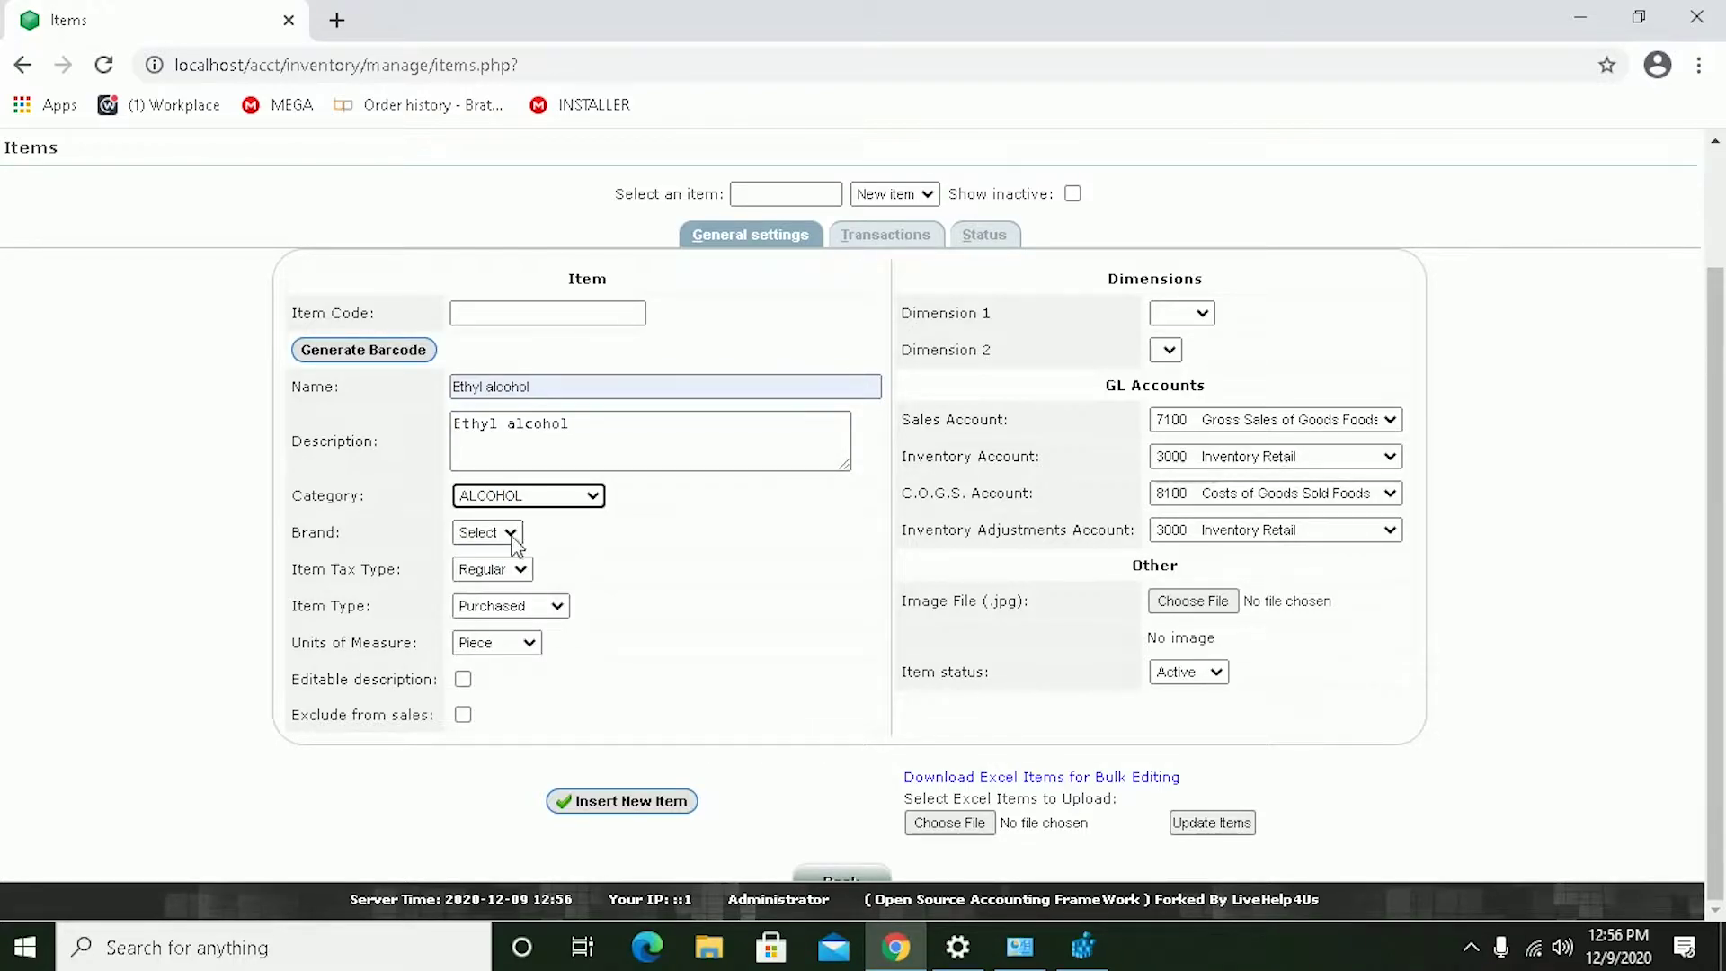
click(522, 606)
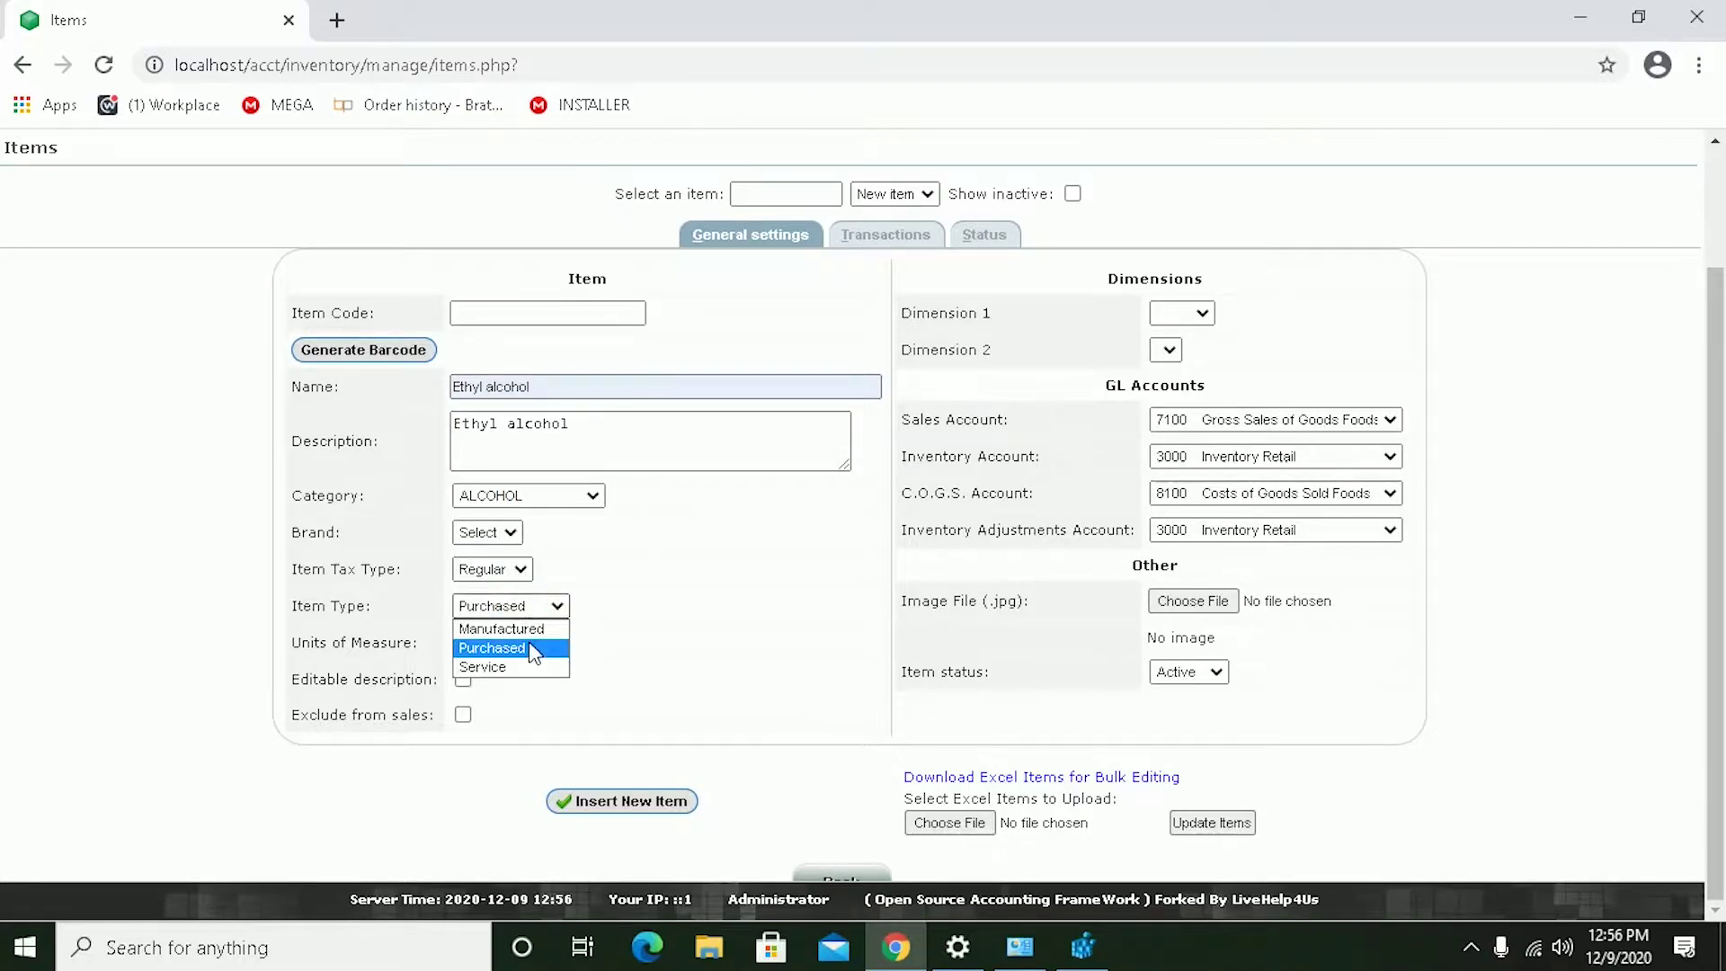
click(532, 649)
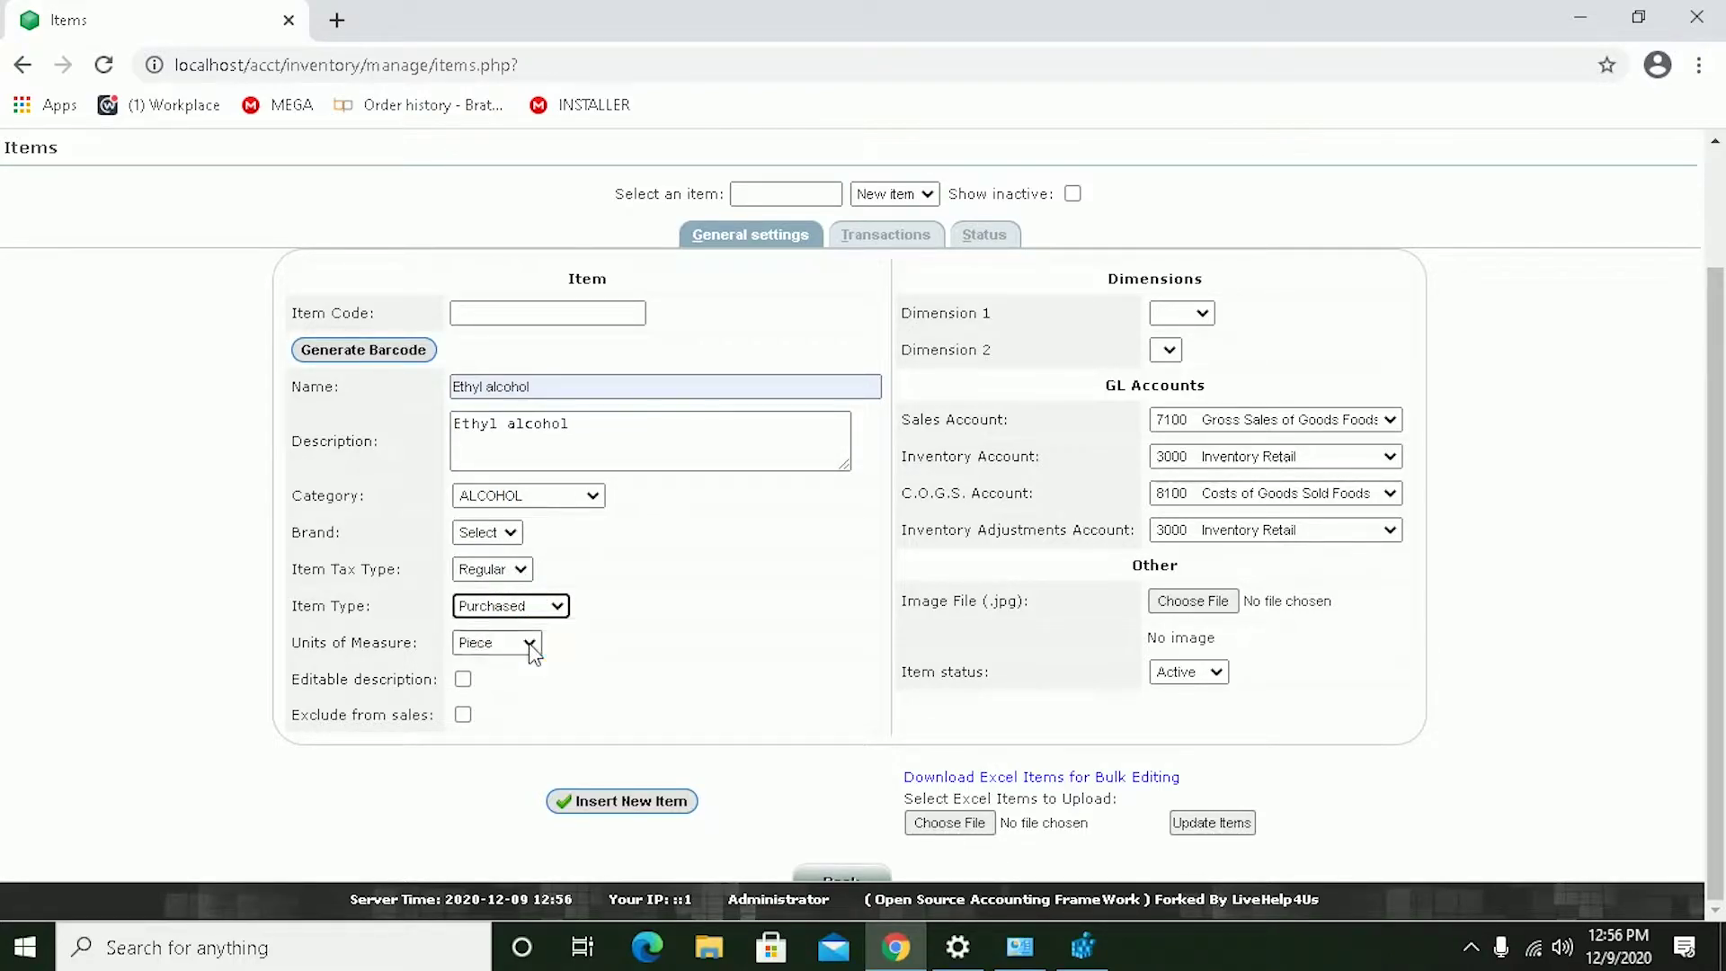
click(463, 679)
click(421, 354)
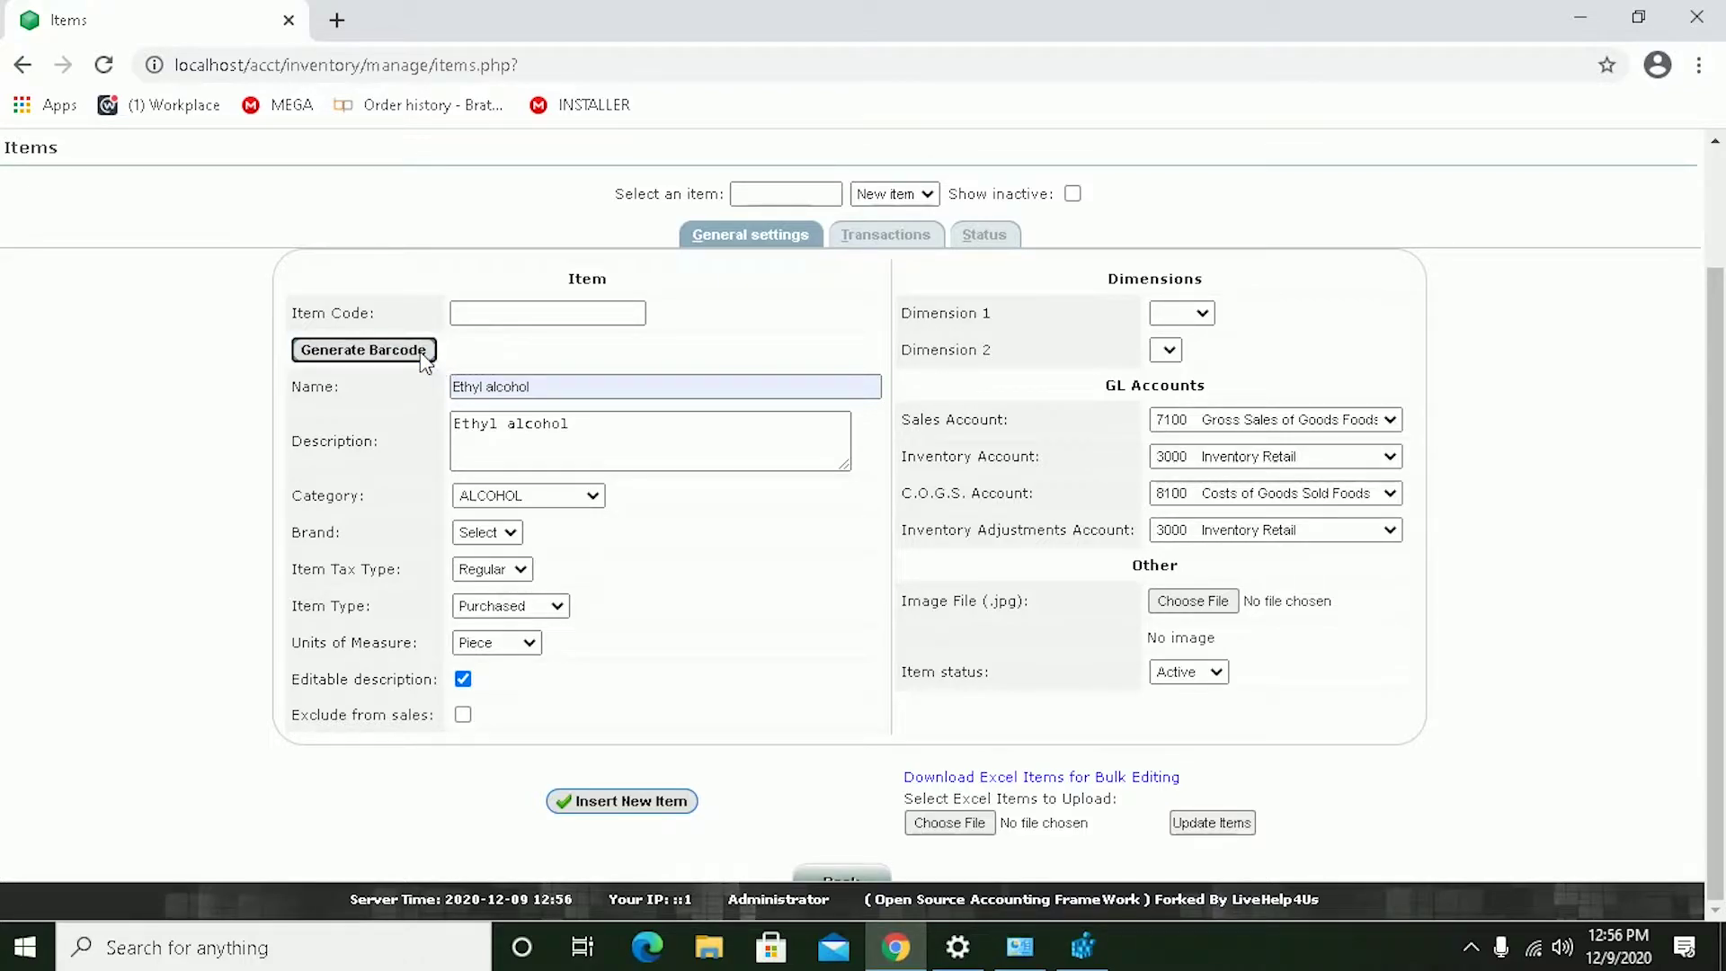
click(665, 803)
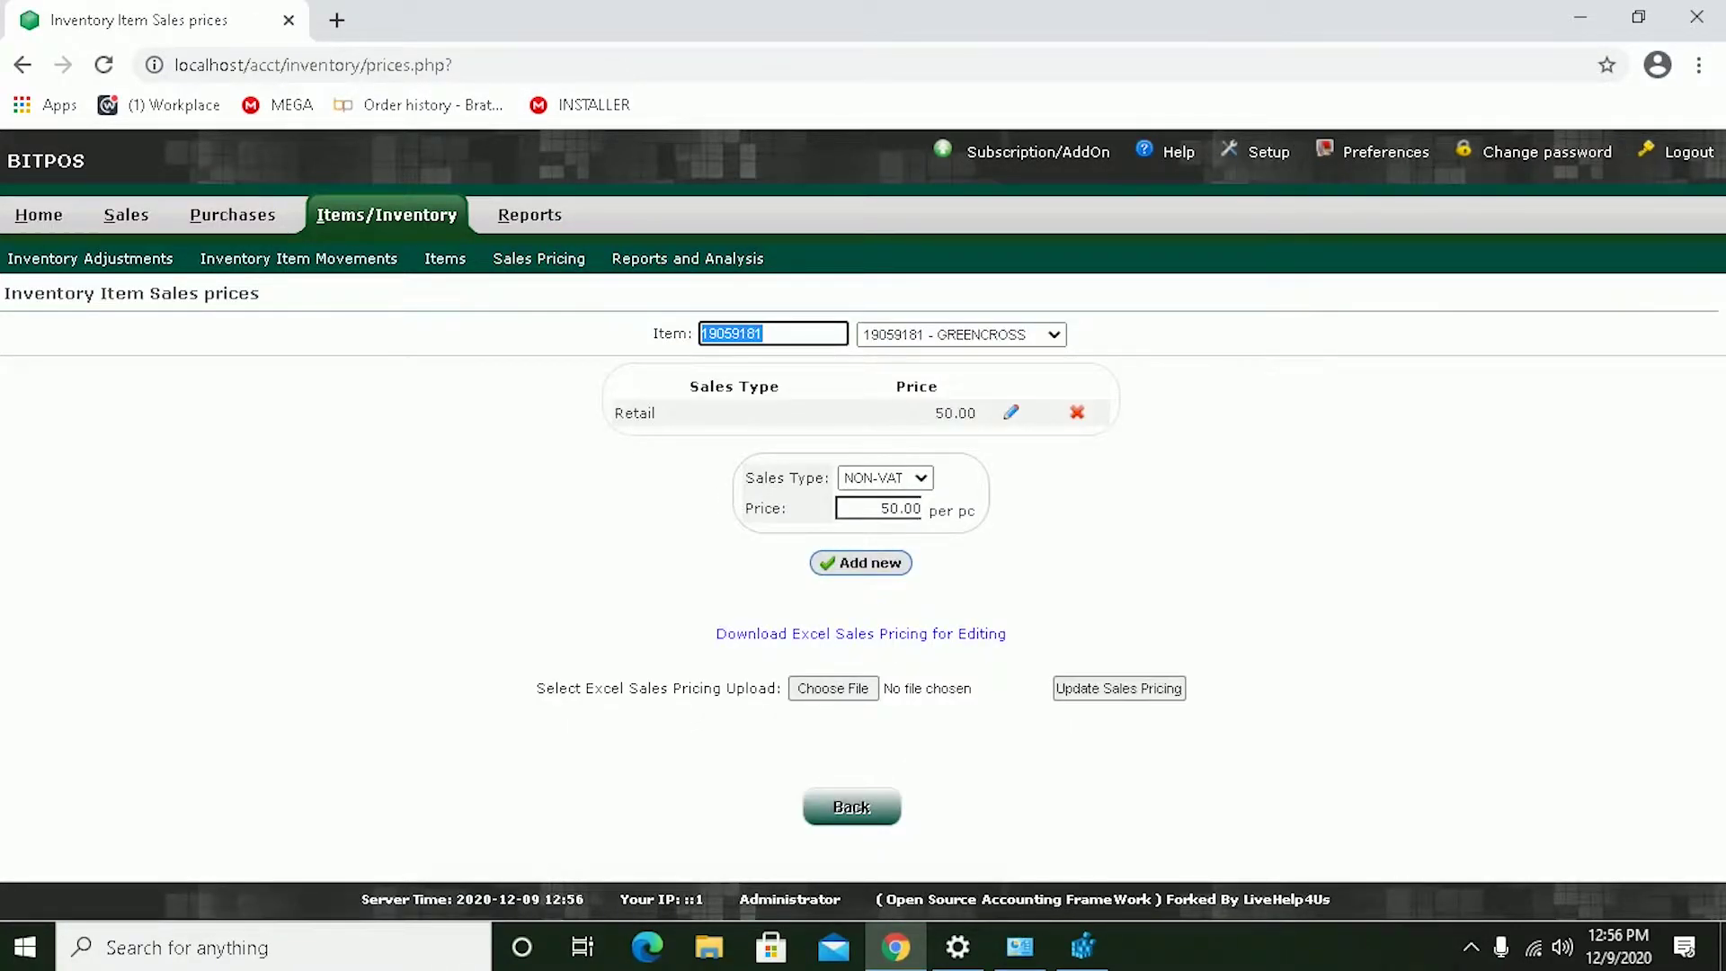
- Select 37536053 - Ethyl alcohol and add a Retail sales price of 40.00
drag(782, 343, 665, 346)
key(BackSpace)
key(Return)
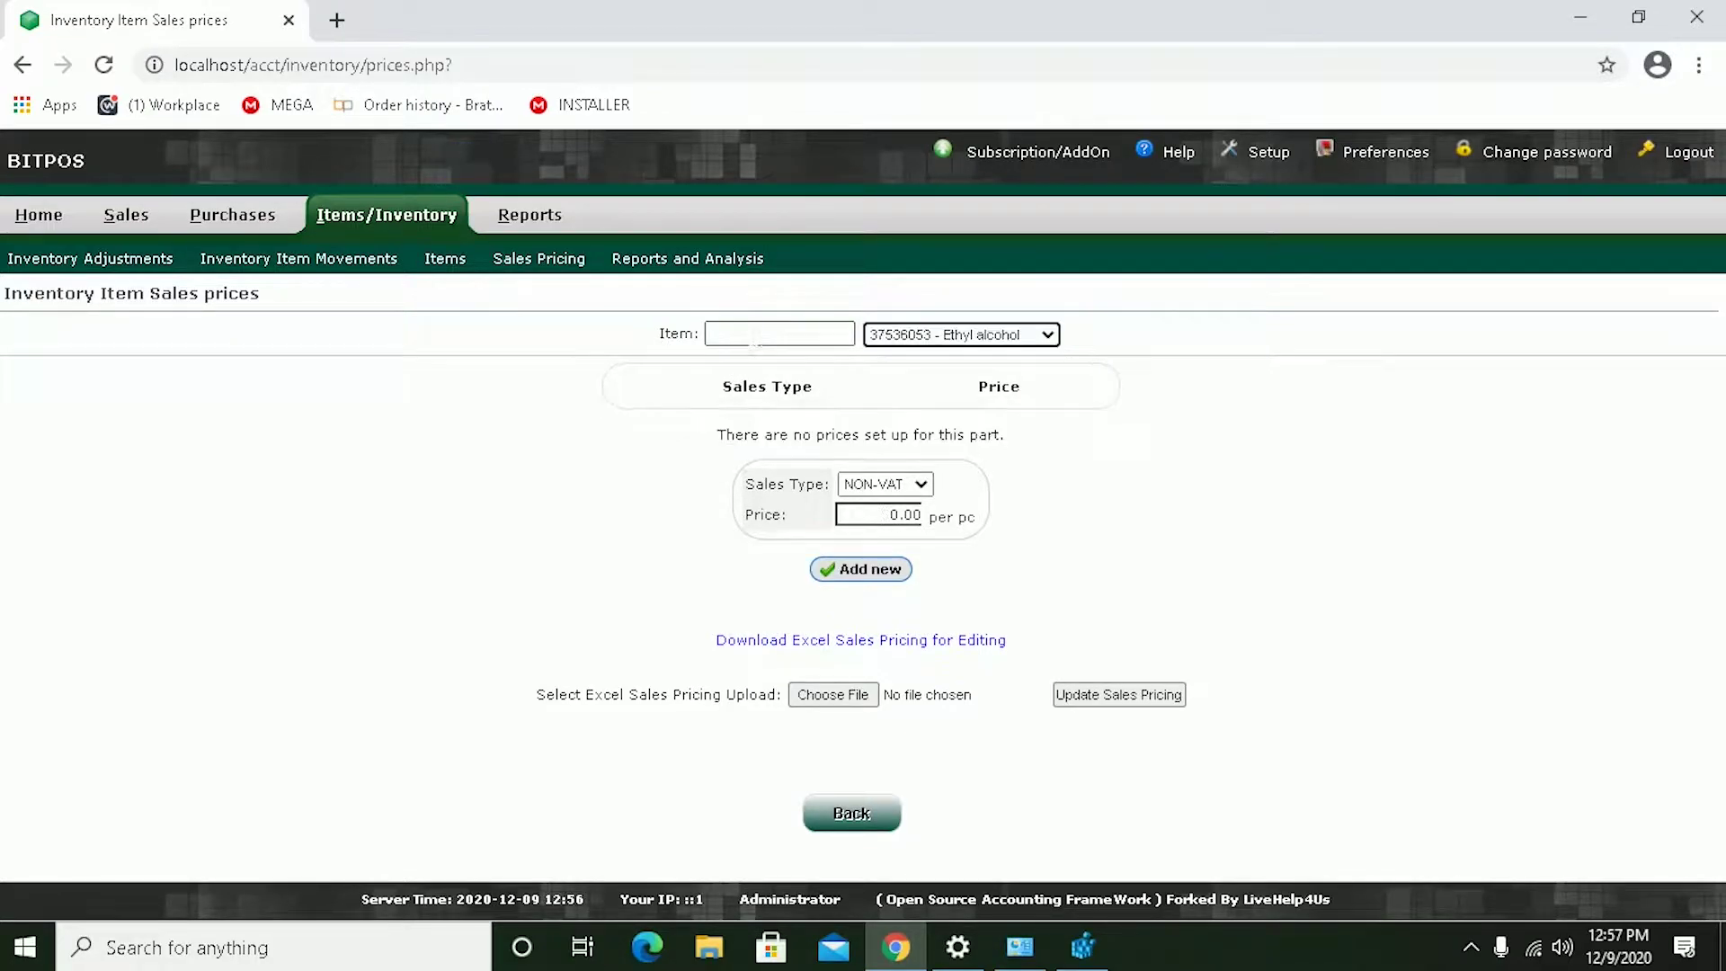
click(926, 485)
click(890, 516)
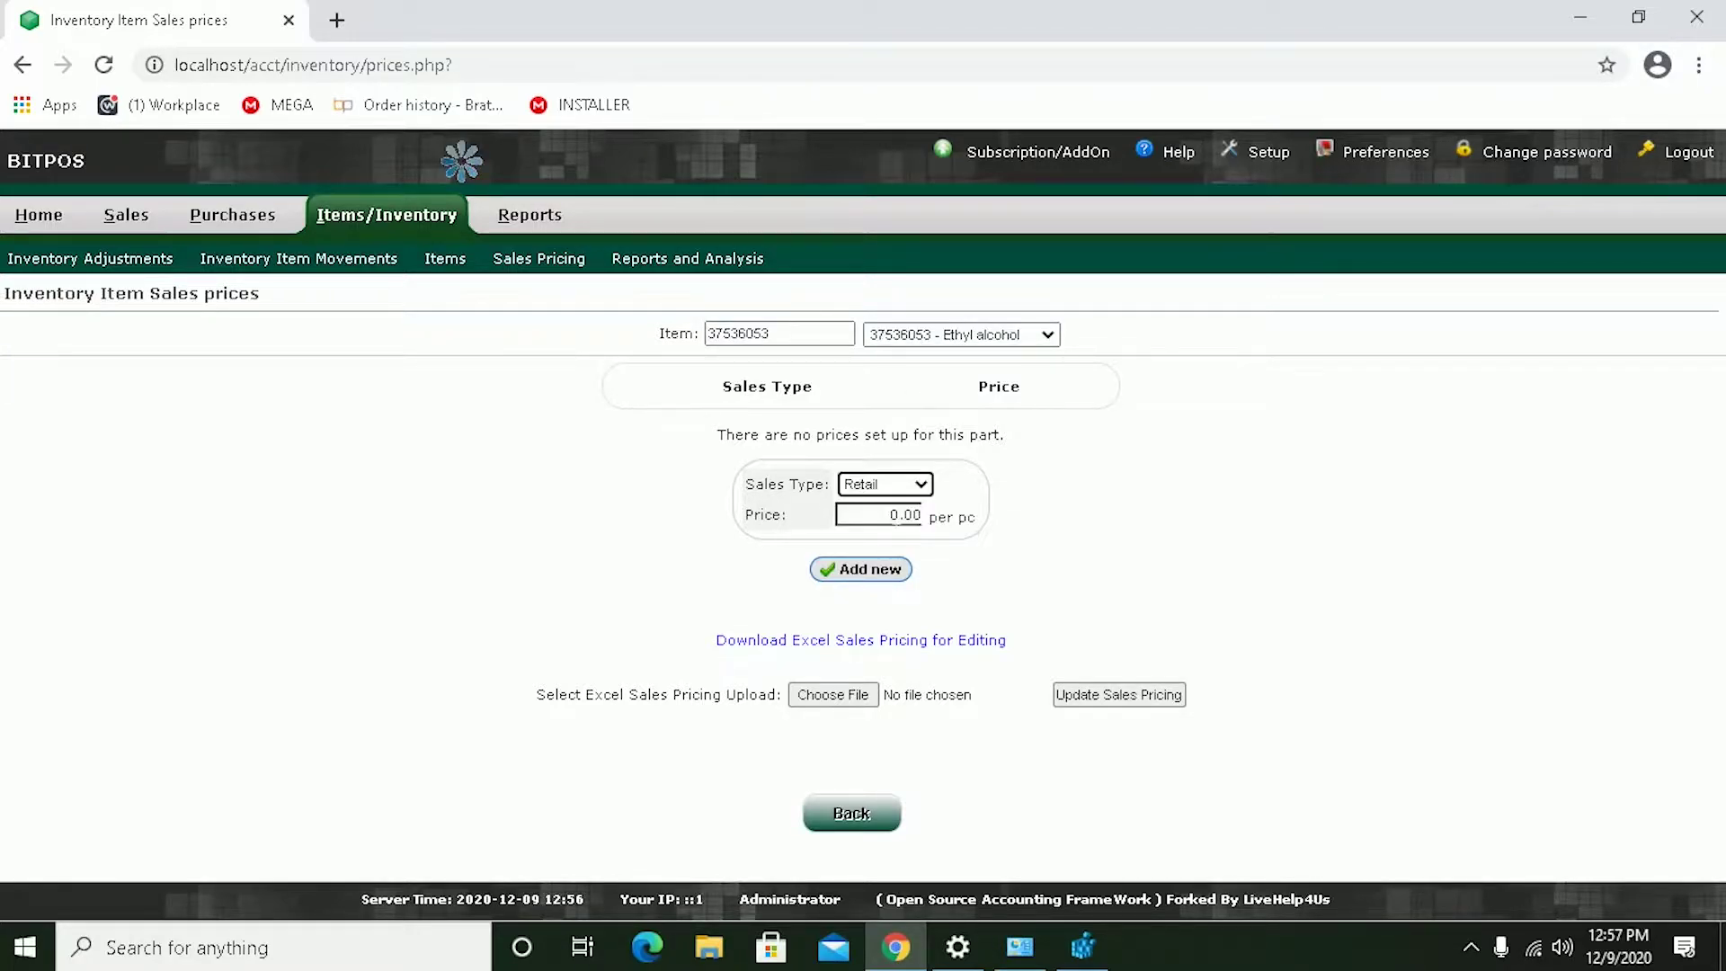
click(894, 515)
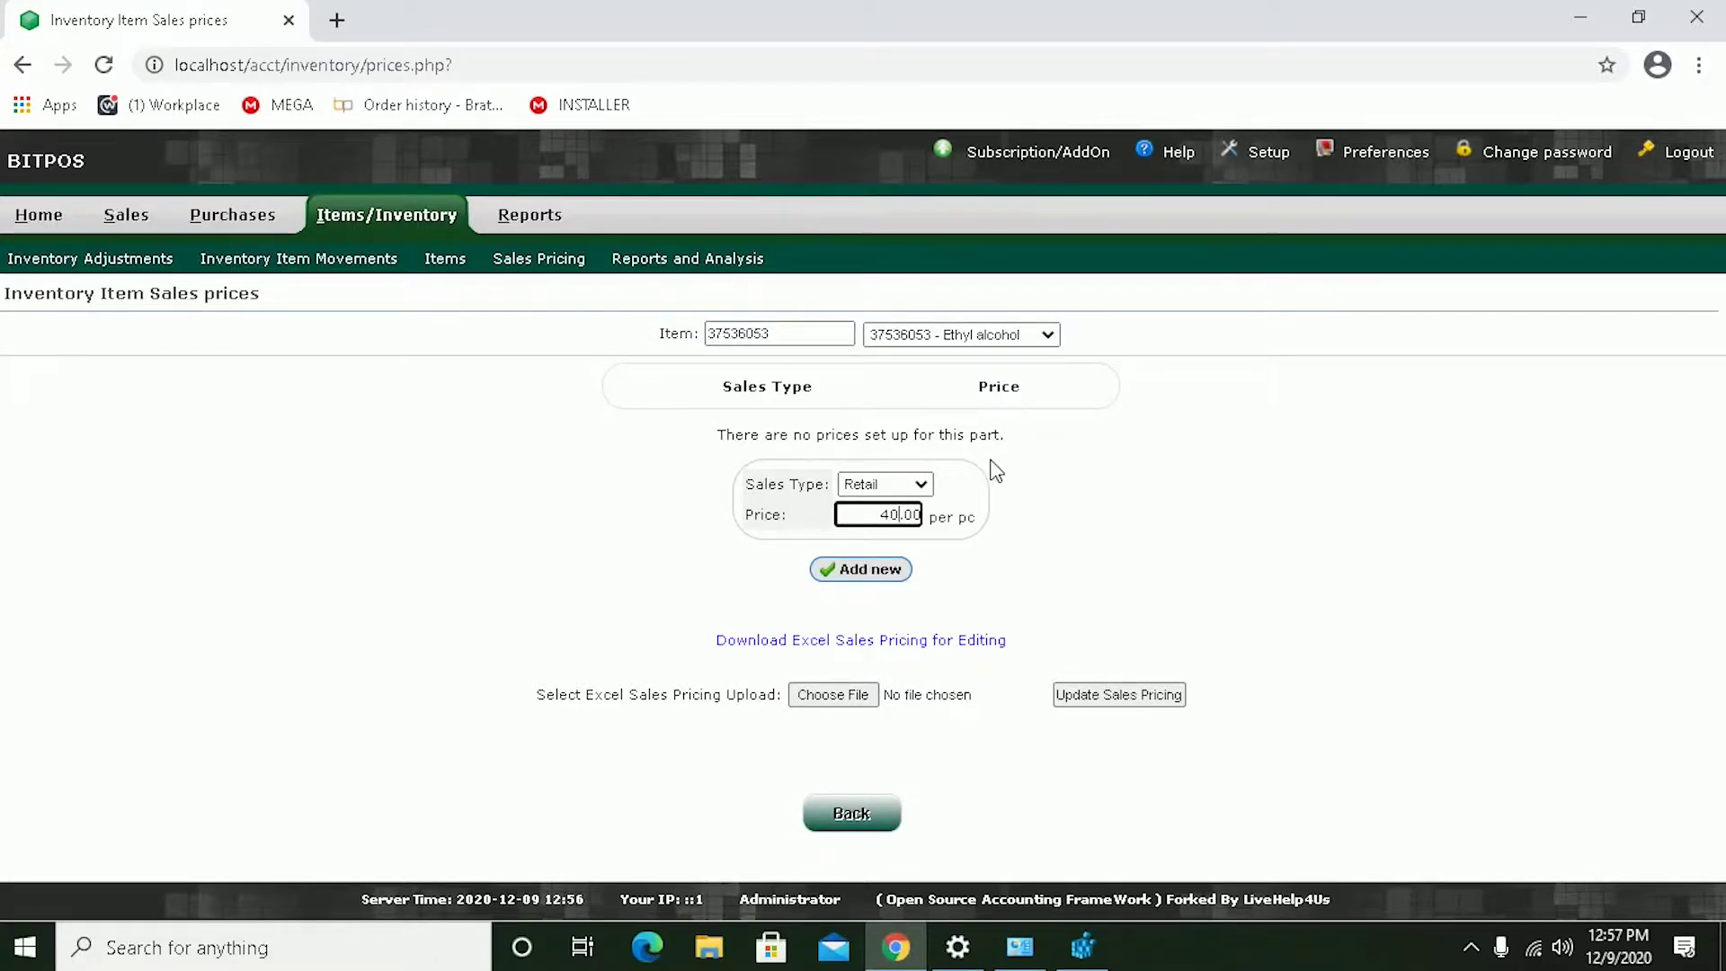
click(860, 570)
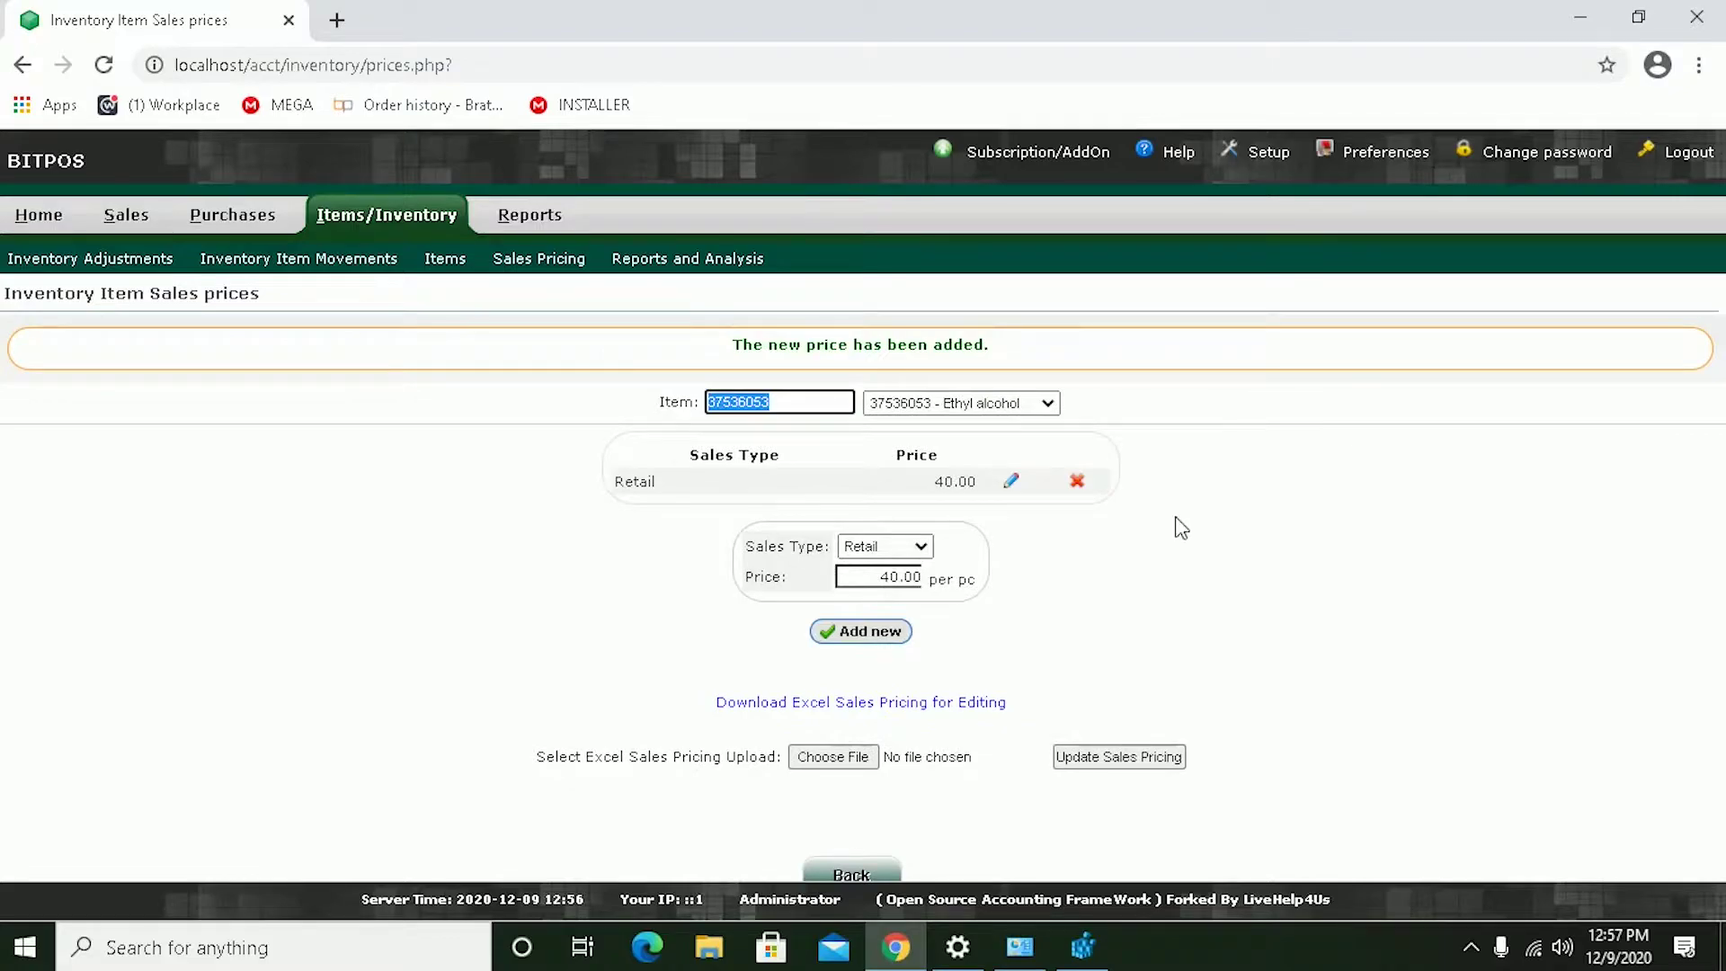
click(1014, 483)
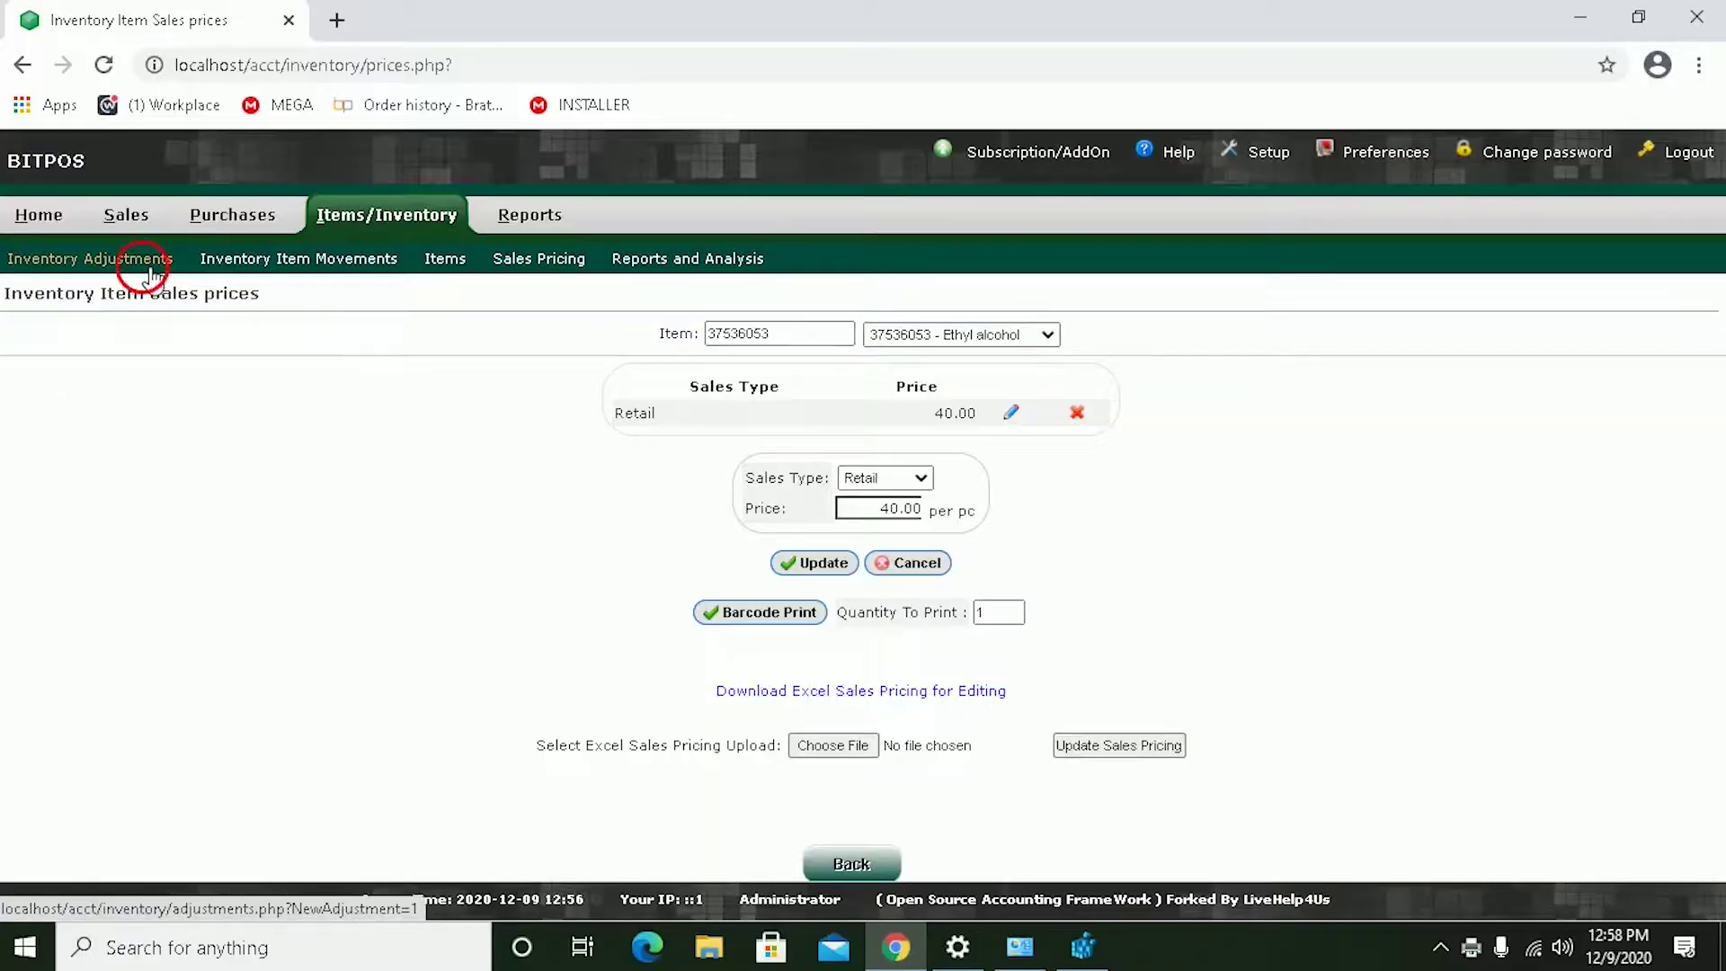
- Start a new Item Adjustments Note listing Ethyl alcohol (37536053) in pieces
click(144, 261)
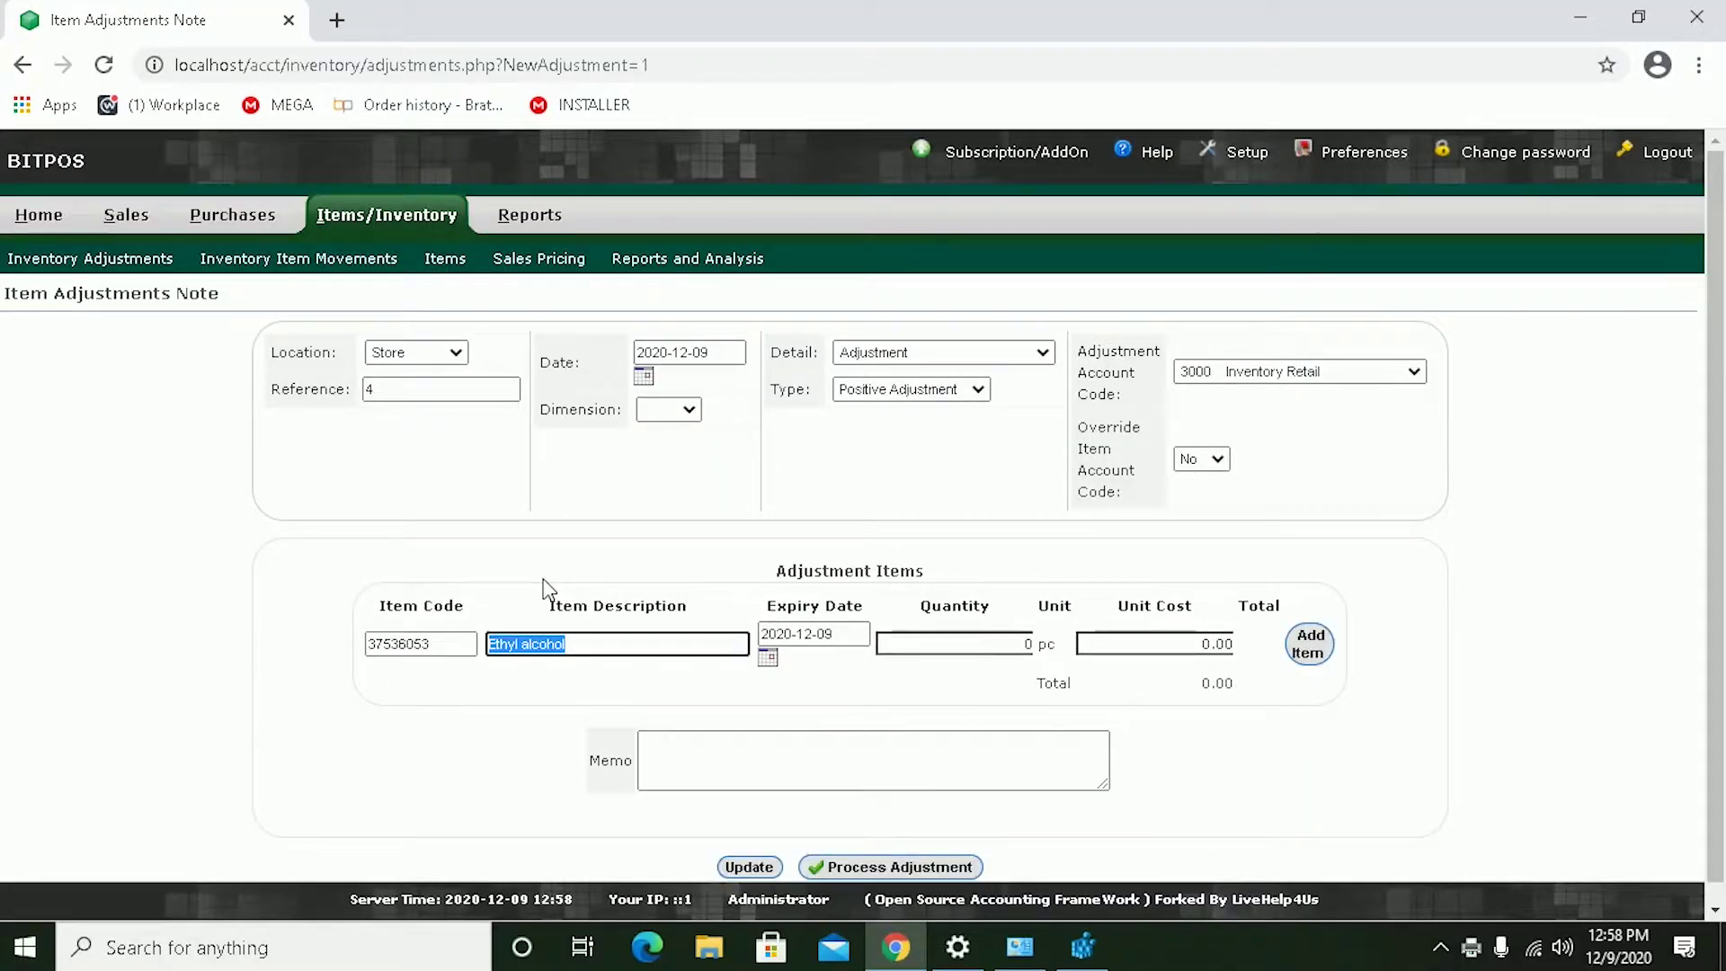
- Add 30 pc of Ethyl alcohol at unit cost 30.00, expiring 2022-12-31, and process the adjustment
click(767, 658)
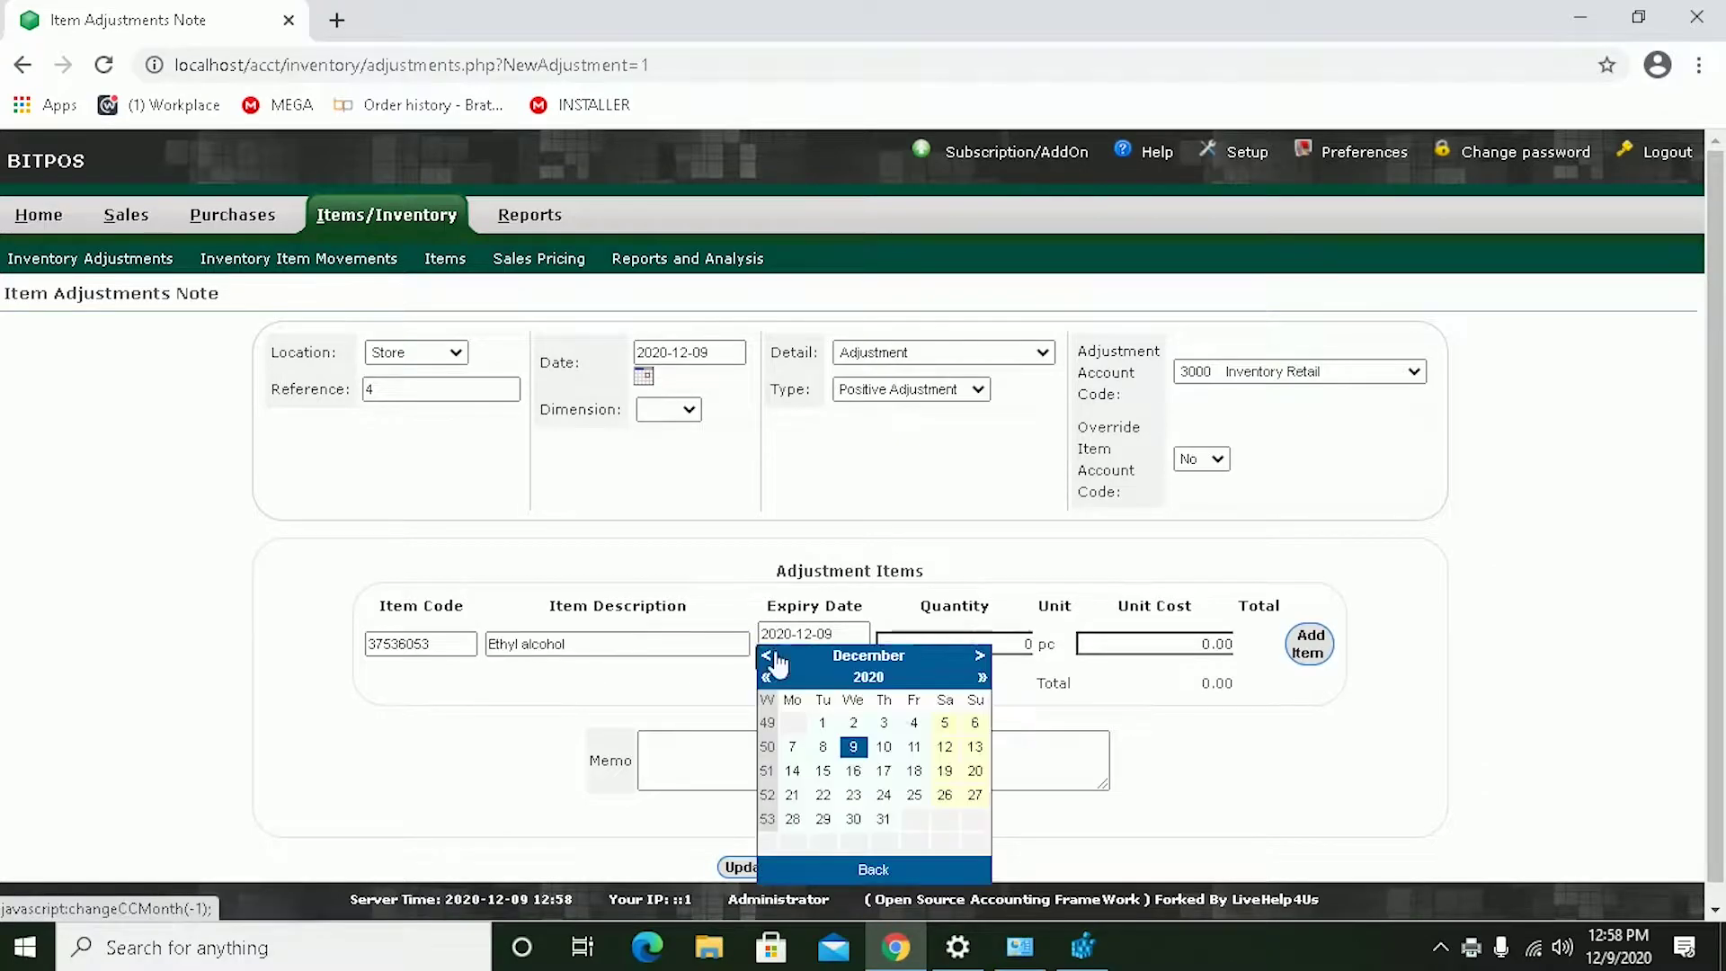
click(980, 678)
click(980, 678)
click(959, 818)
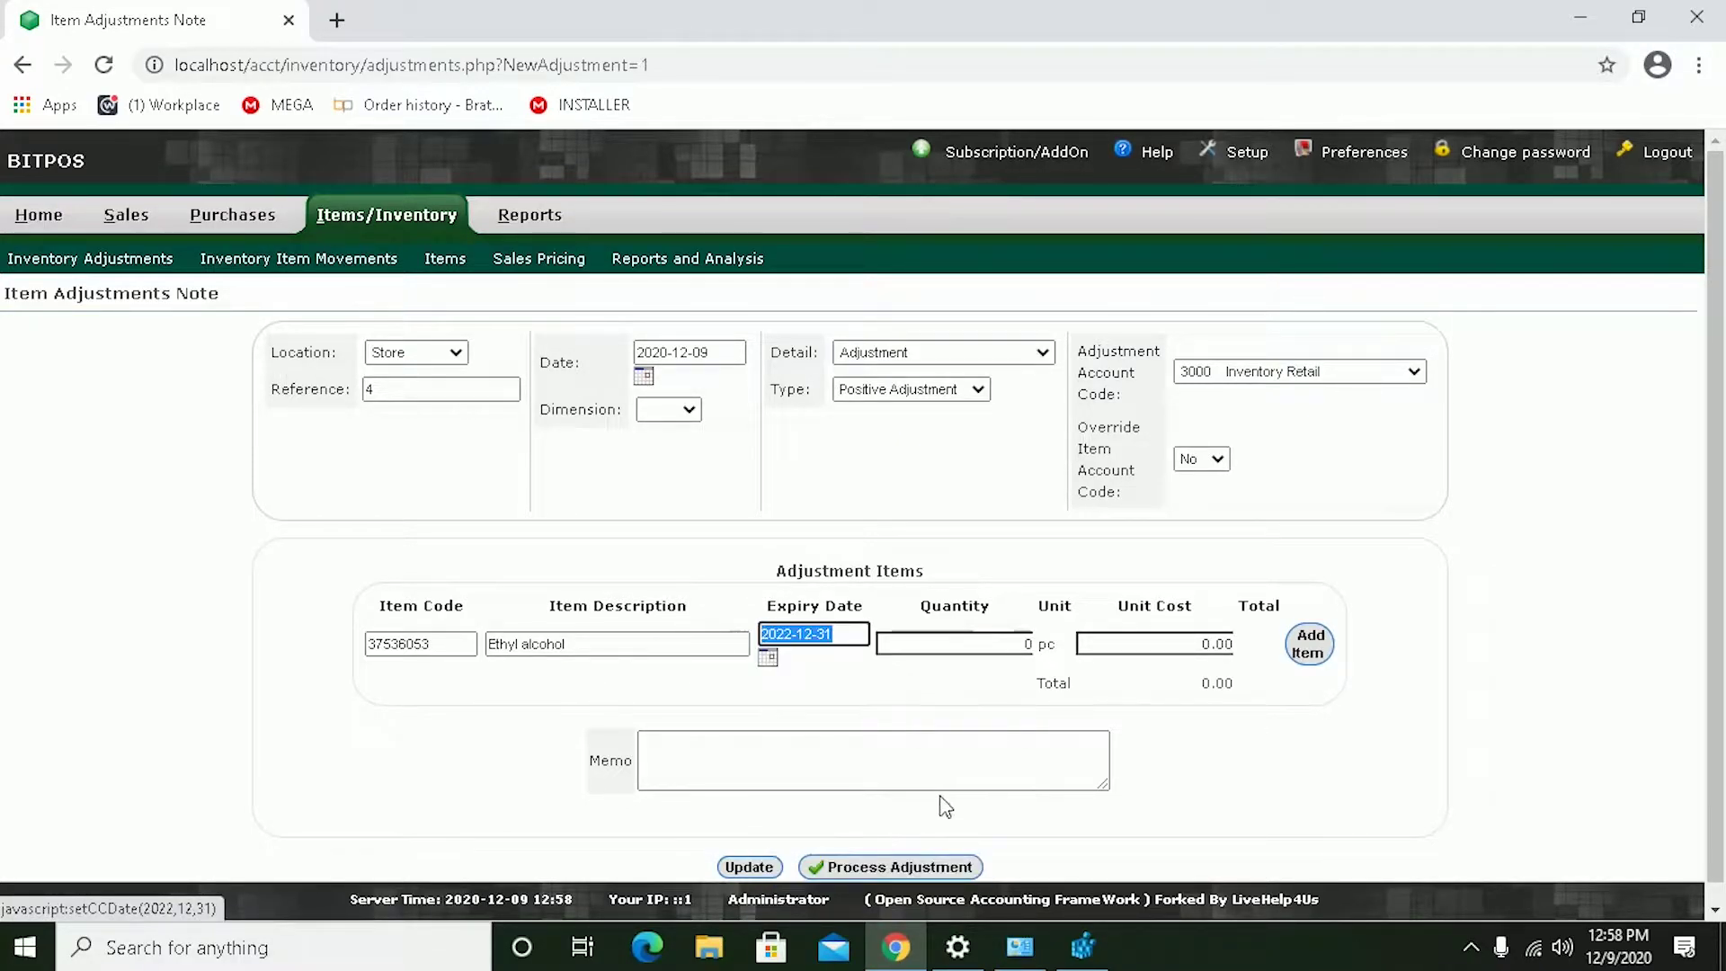
click(1027, 644)
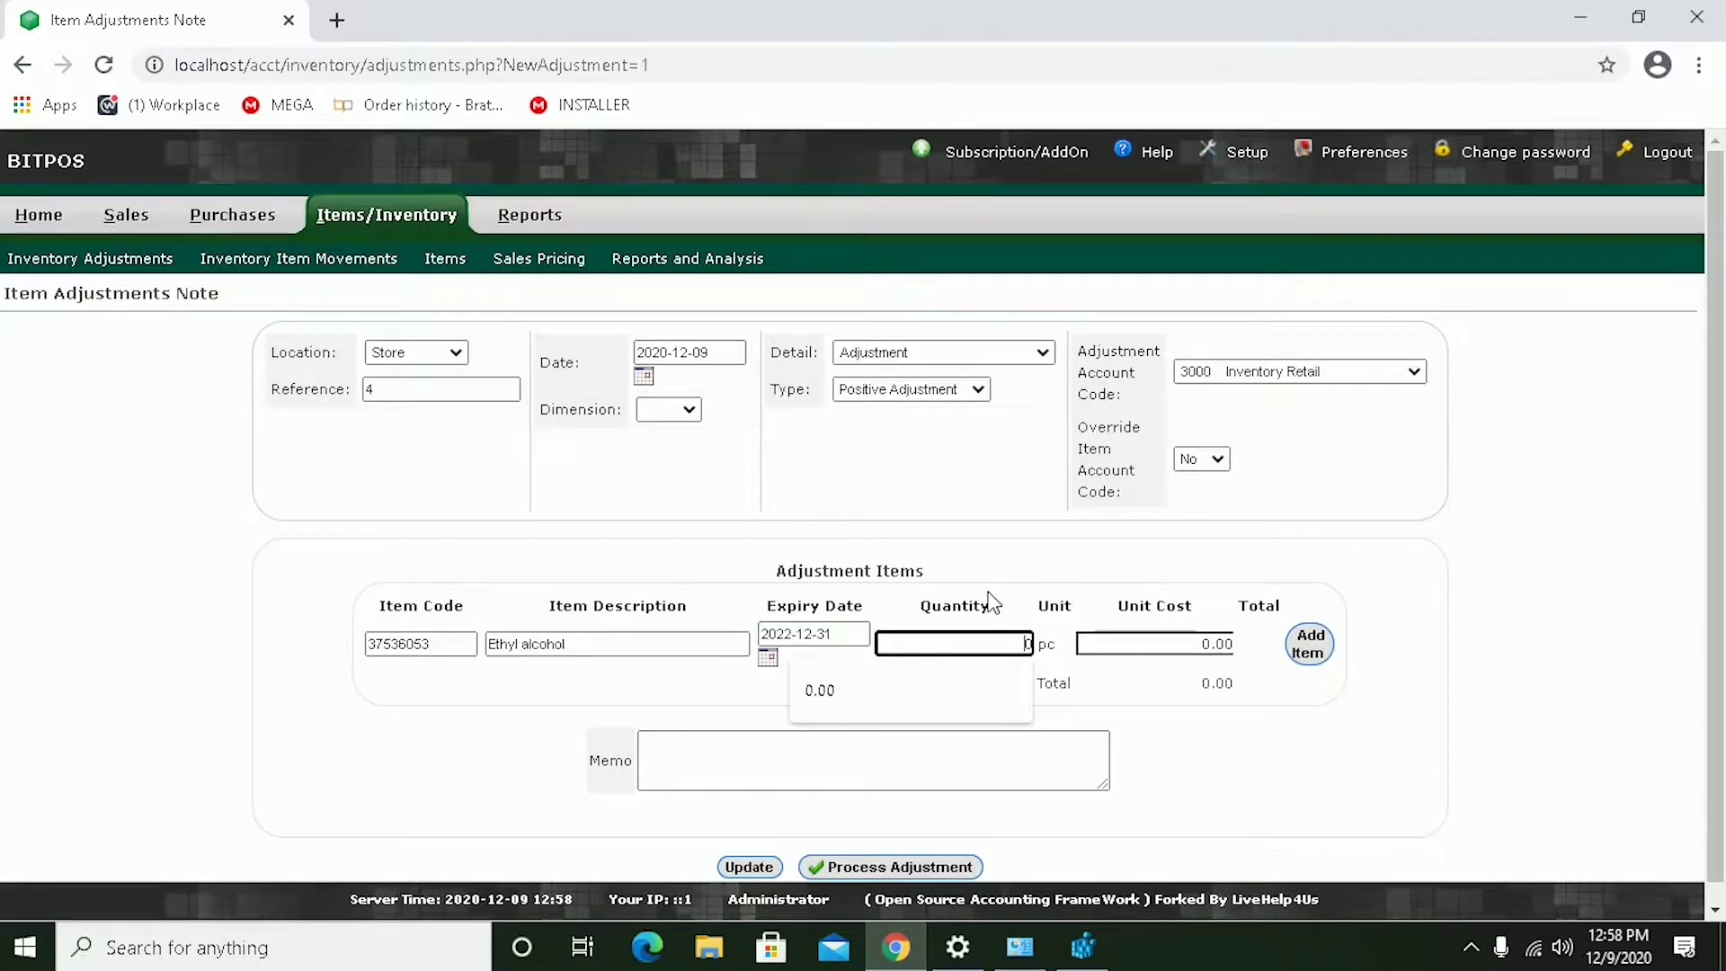
text(3)
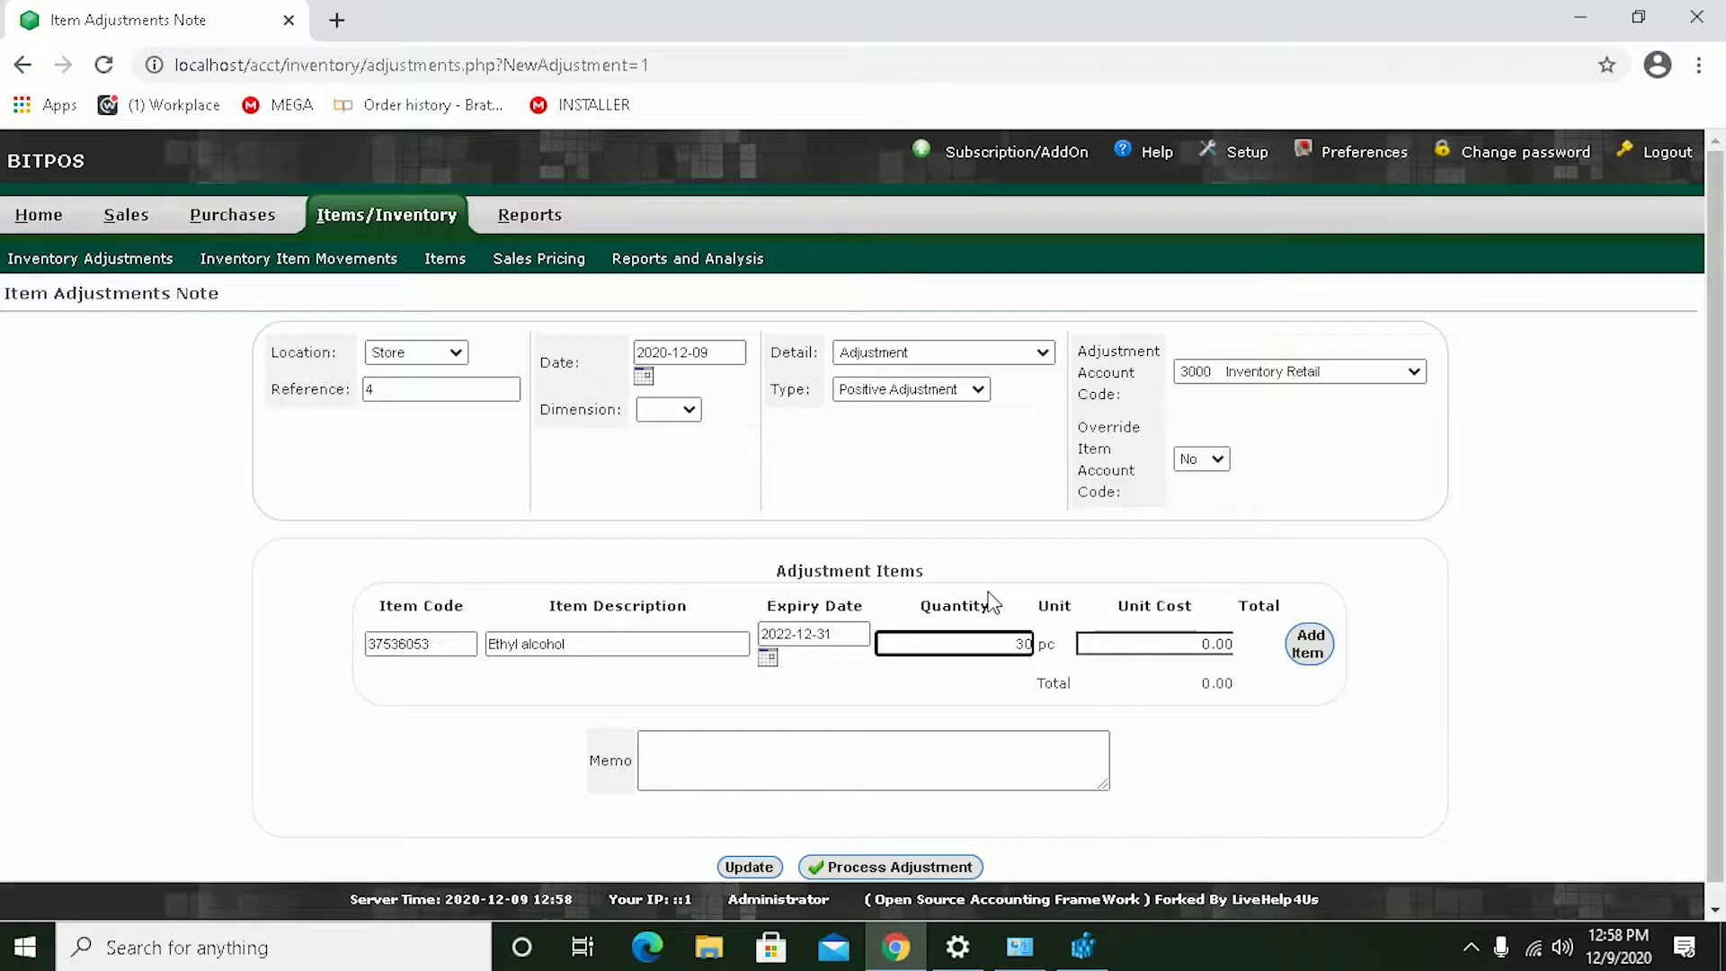
click(1206, 644)
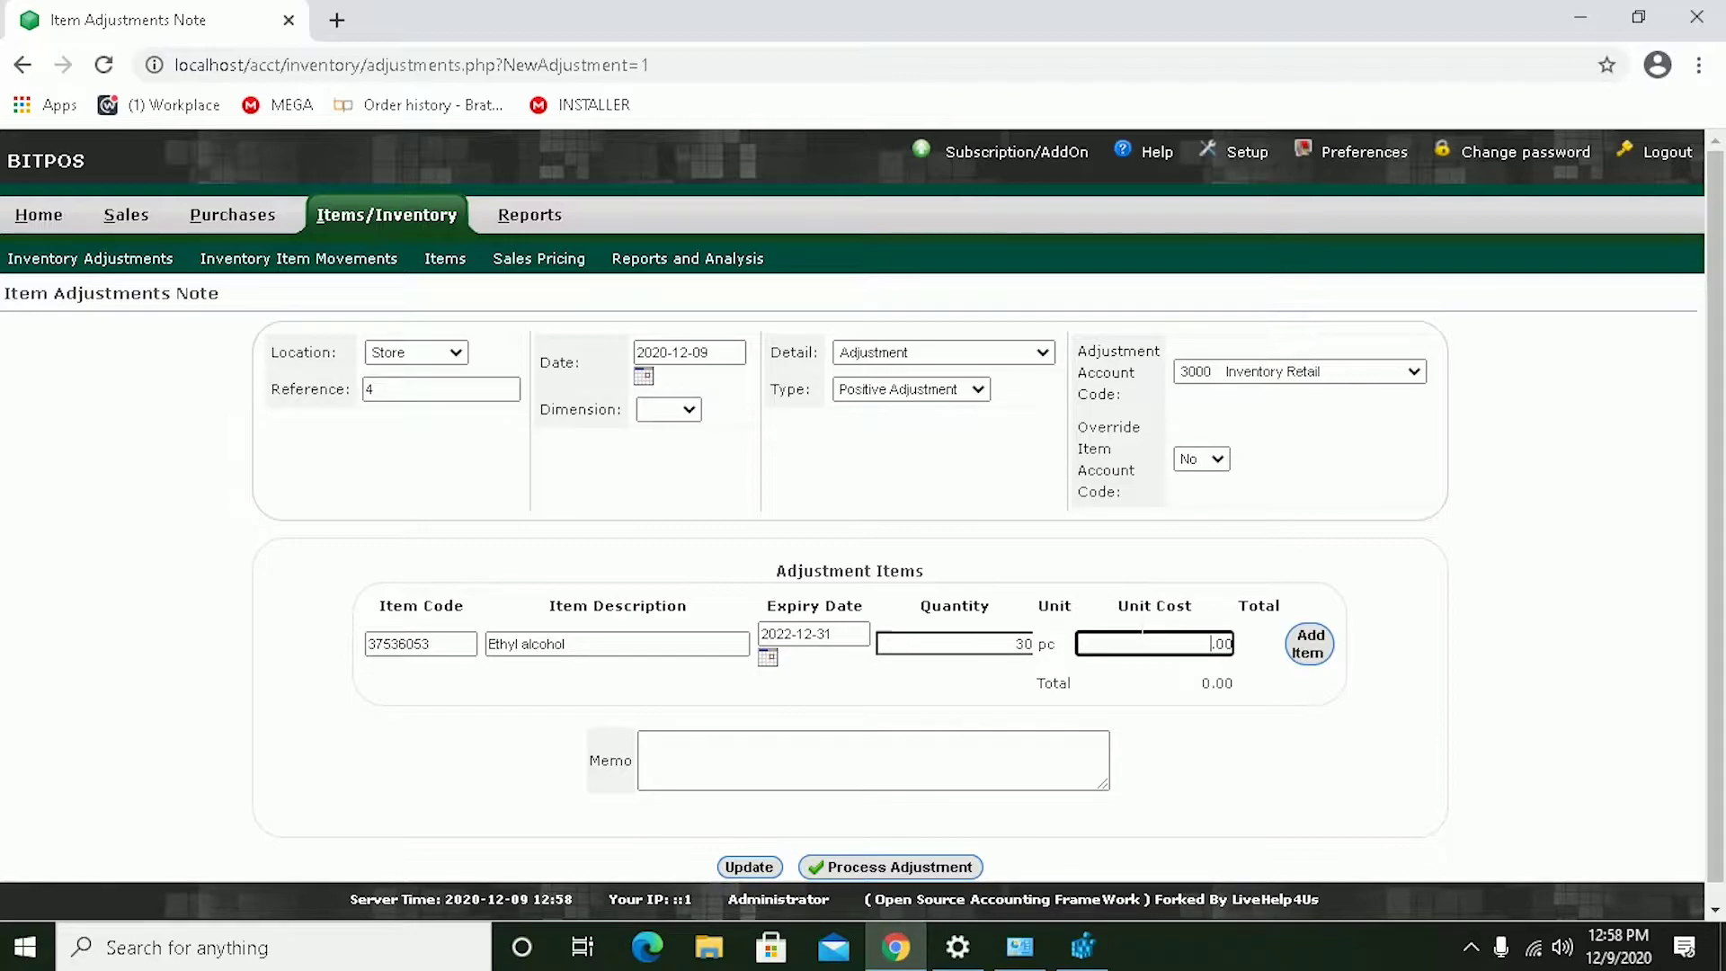
click(1315, 646)
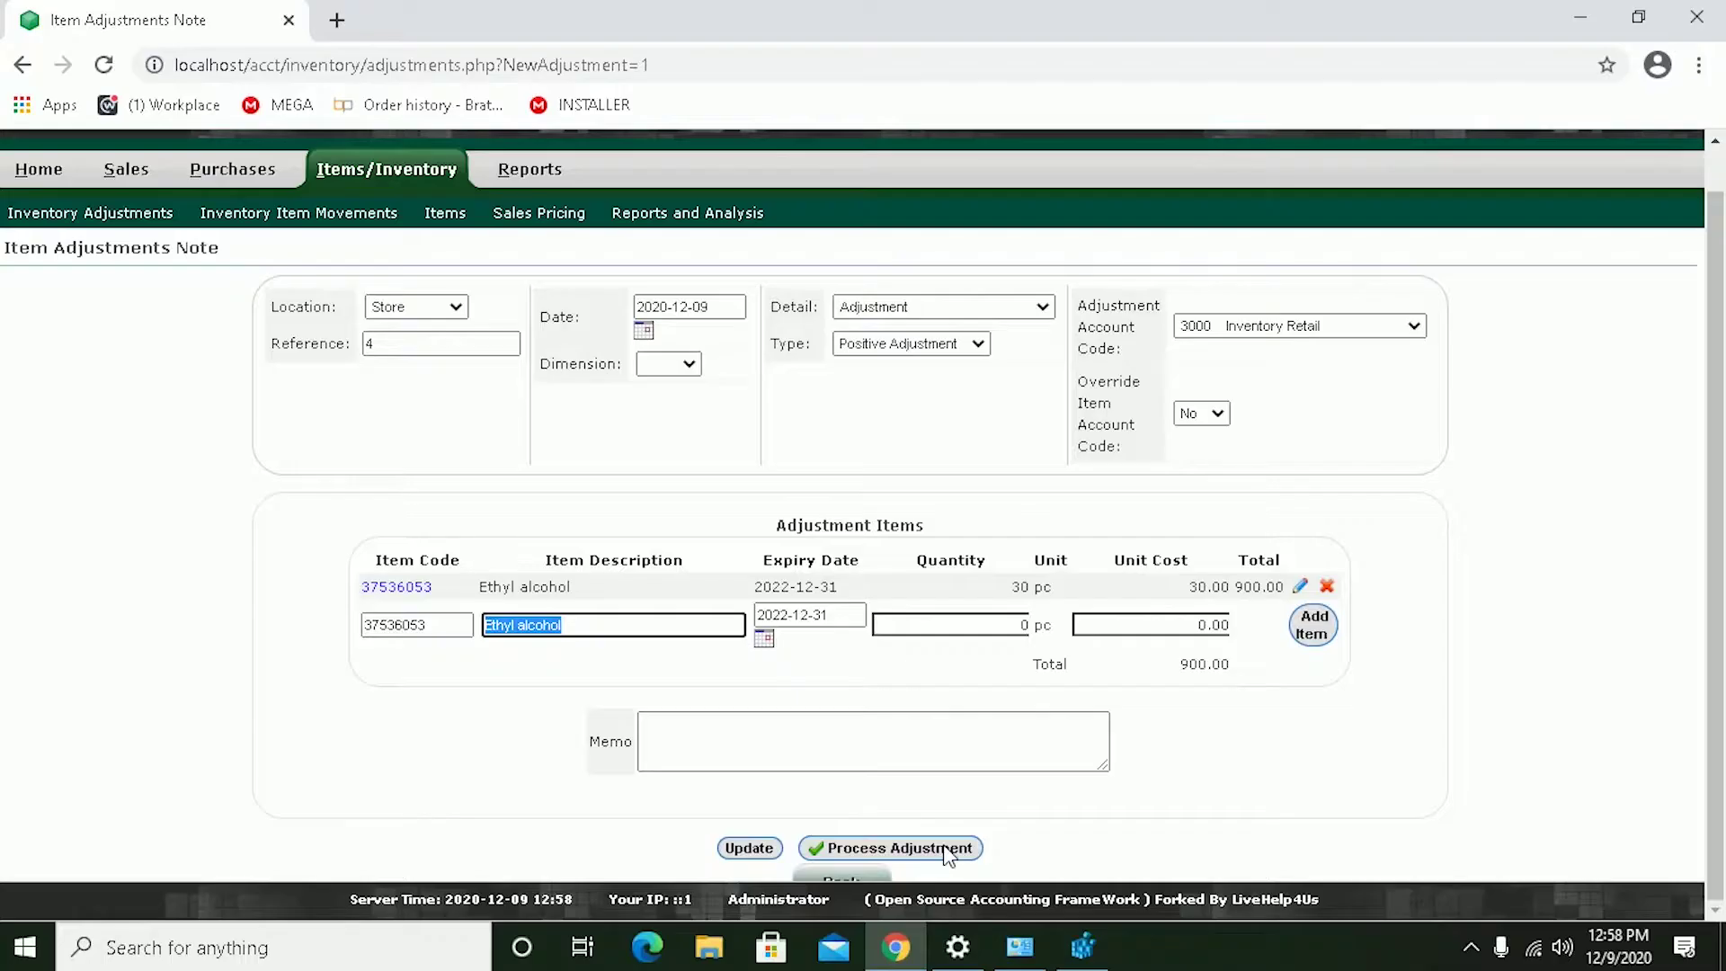
click(944, 850)
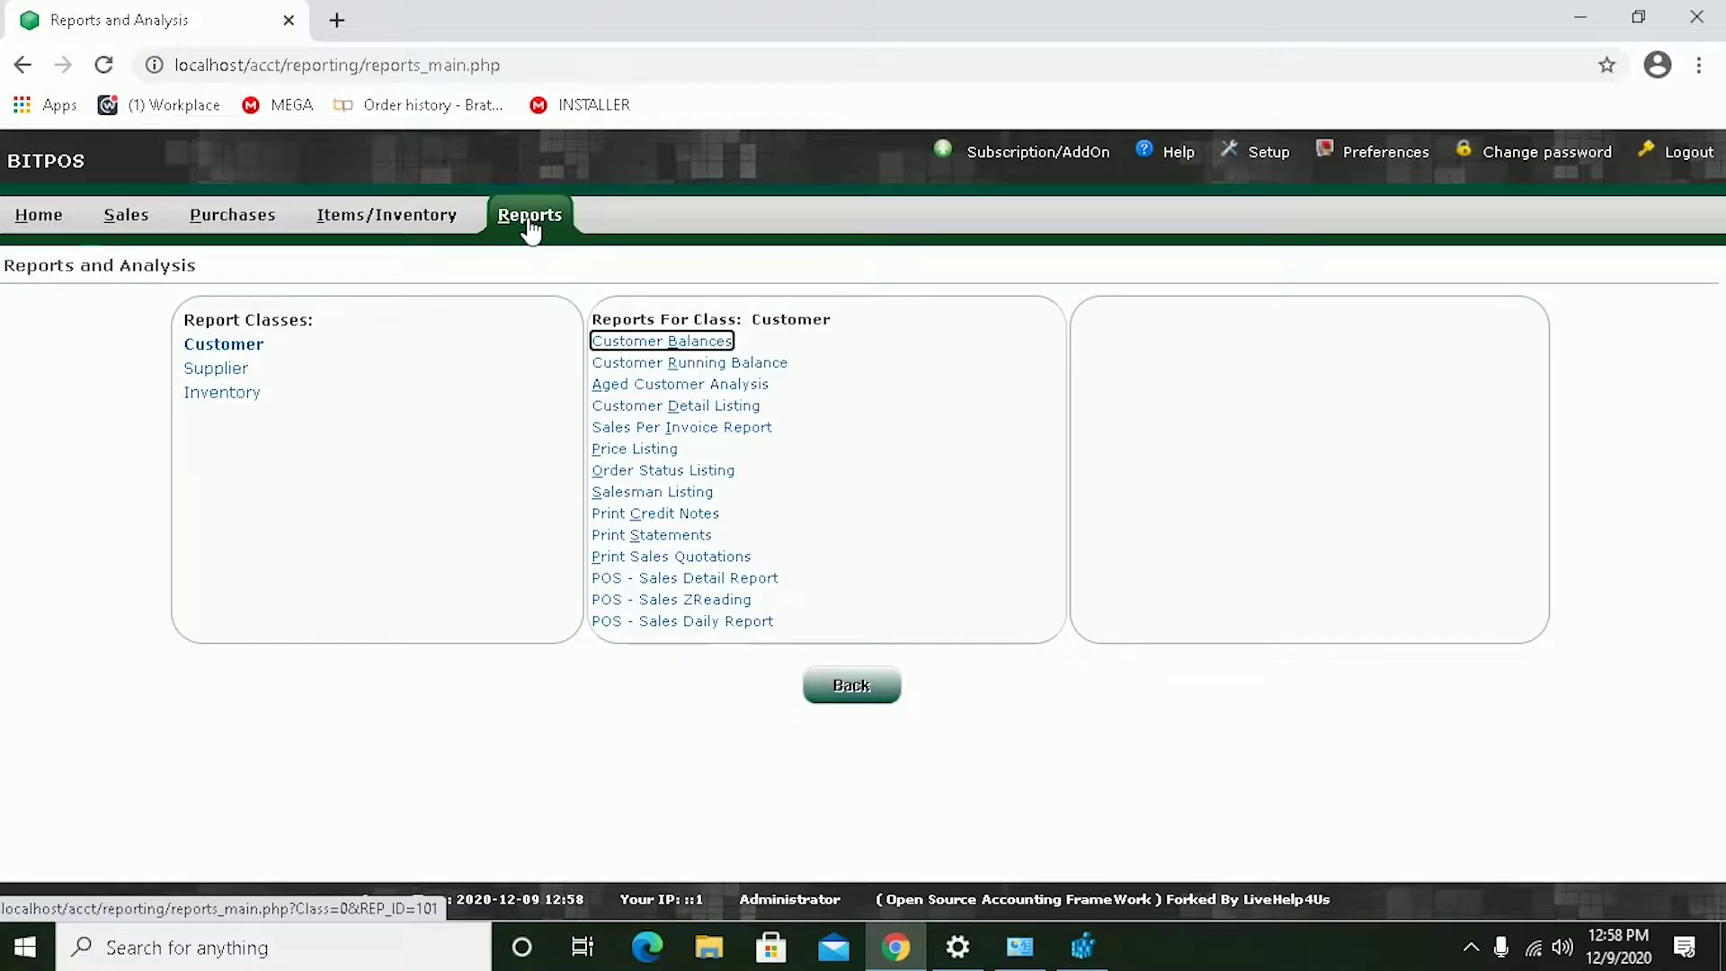
- Request the Inventory Sales Report for 2020-12-01 to 2020-12-31 with No Category Filter
click(245, 396)
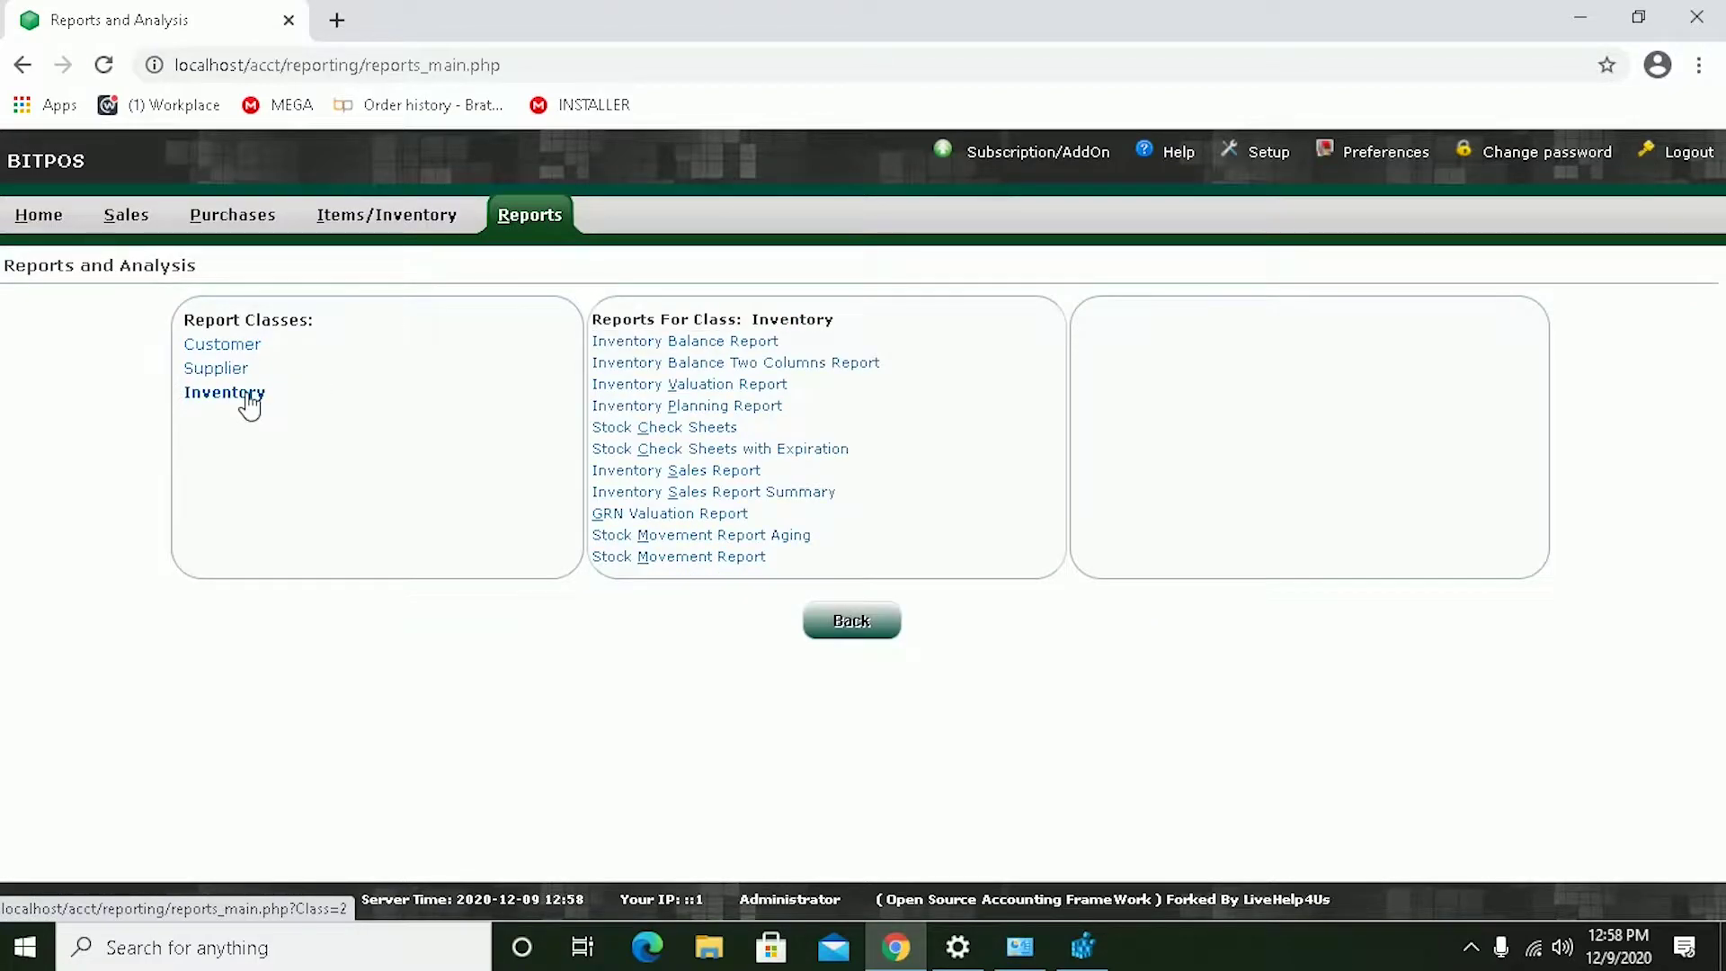
click(679, 474)
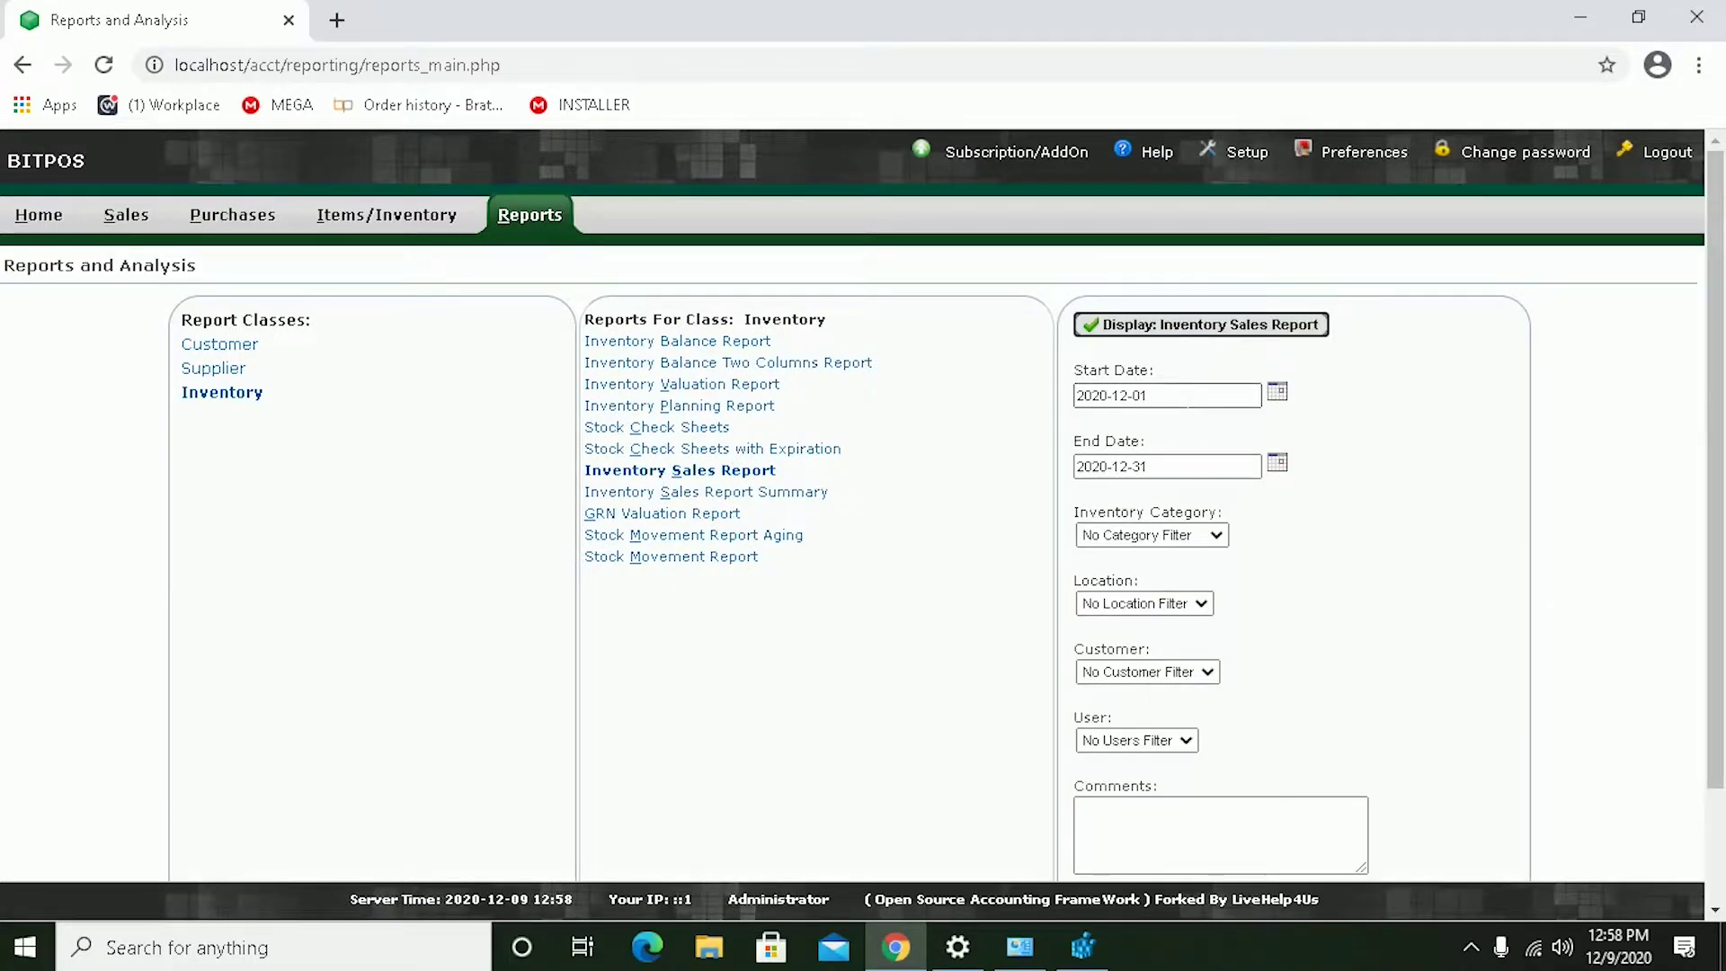
click(1219, 538)
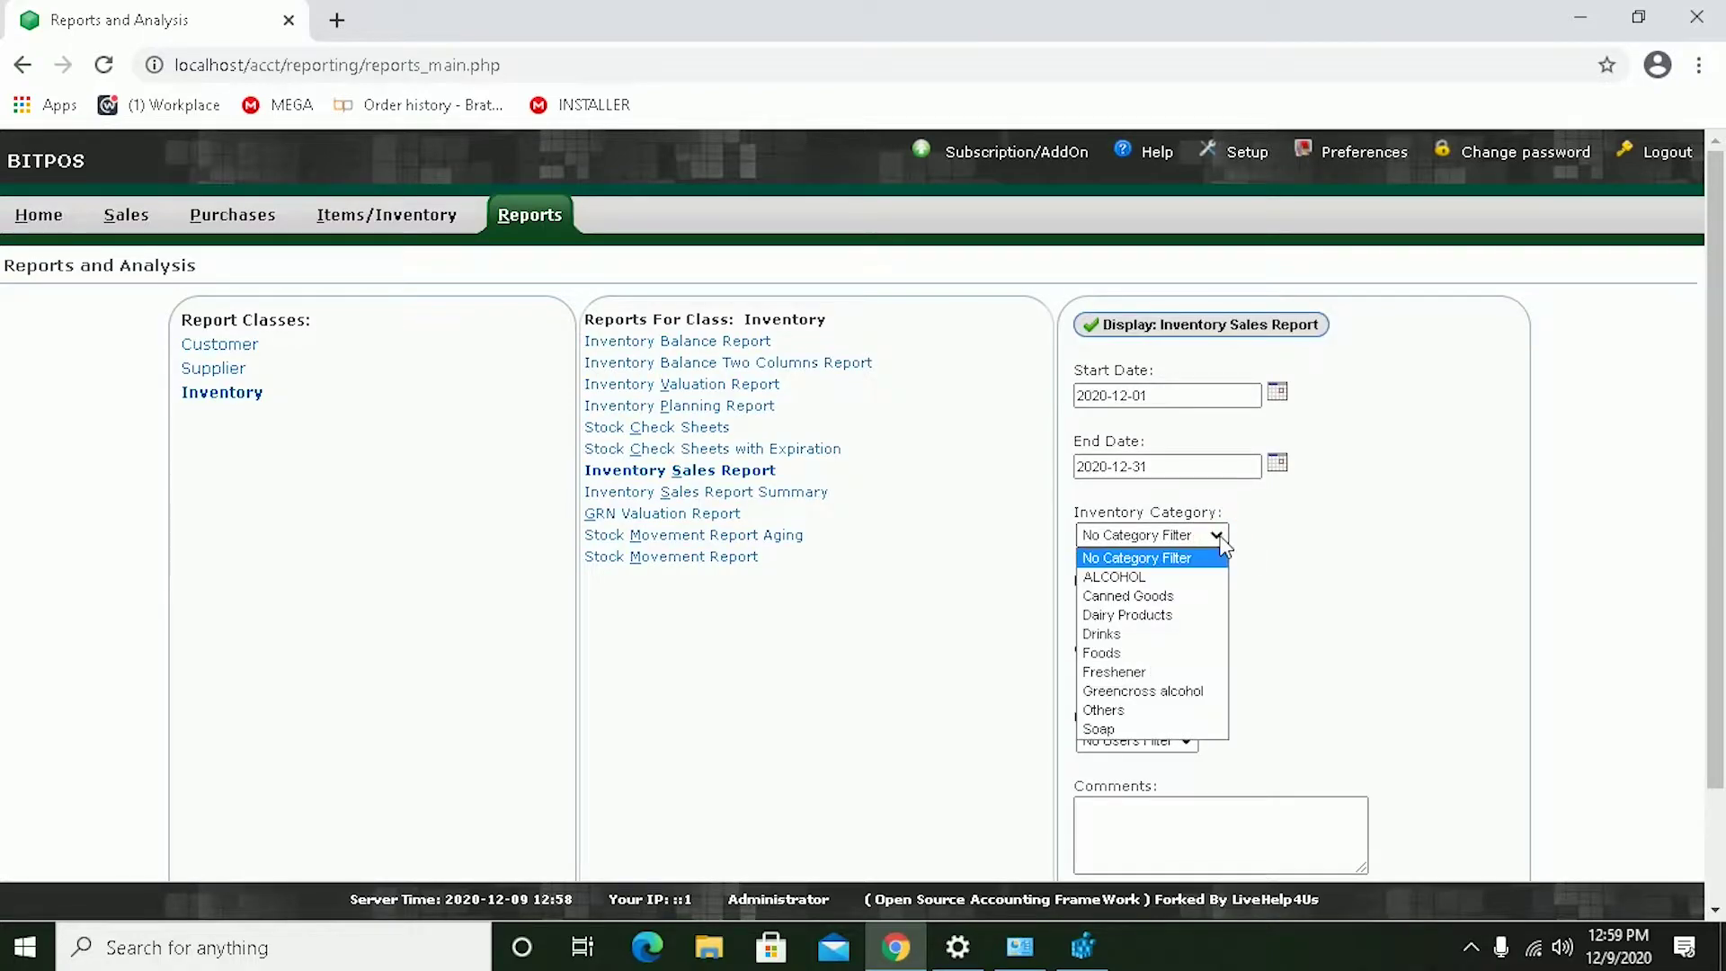
click(1110, 562)
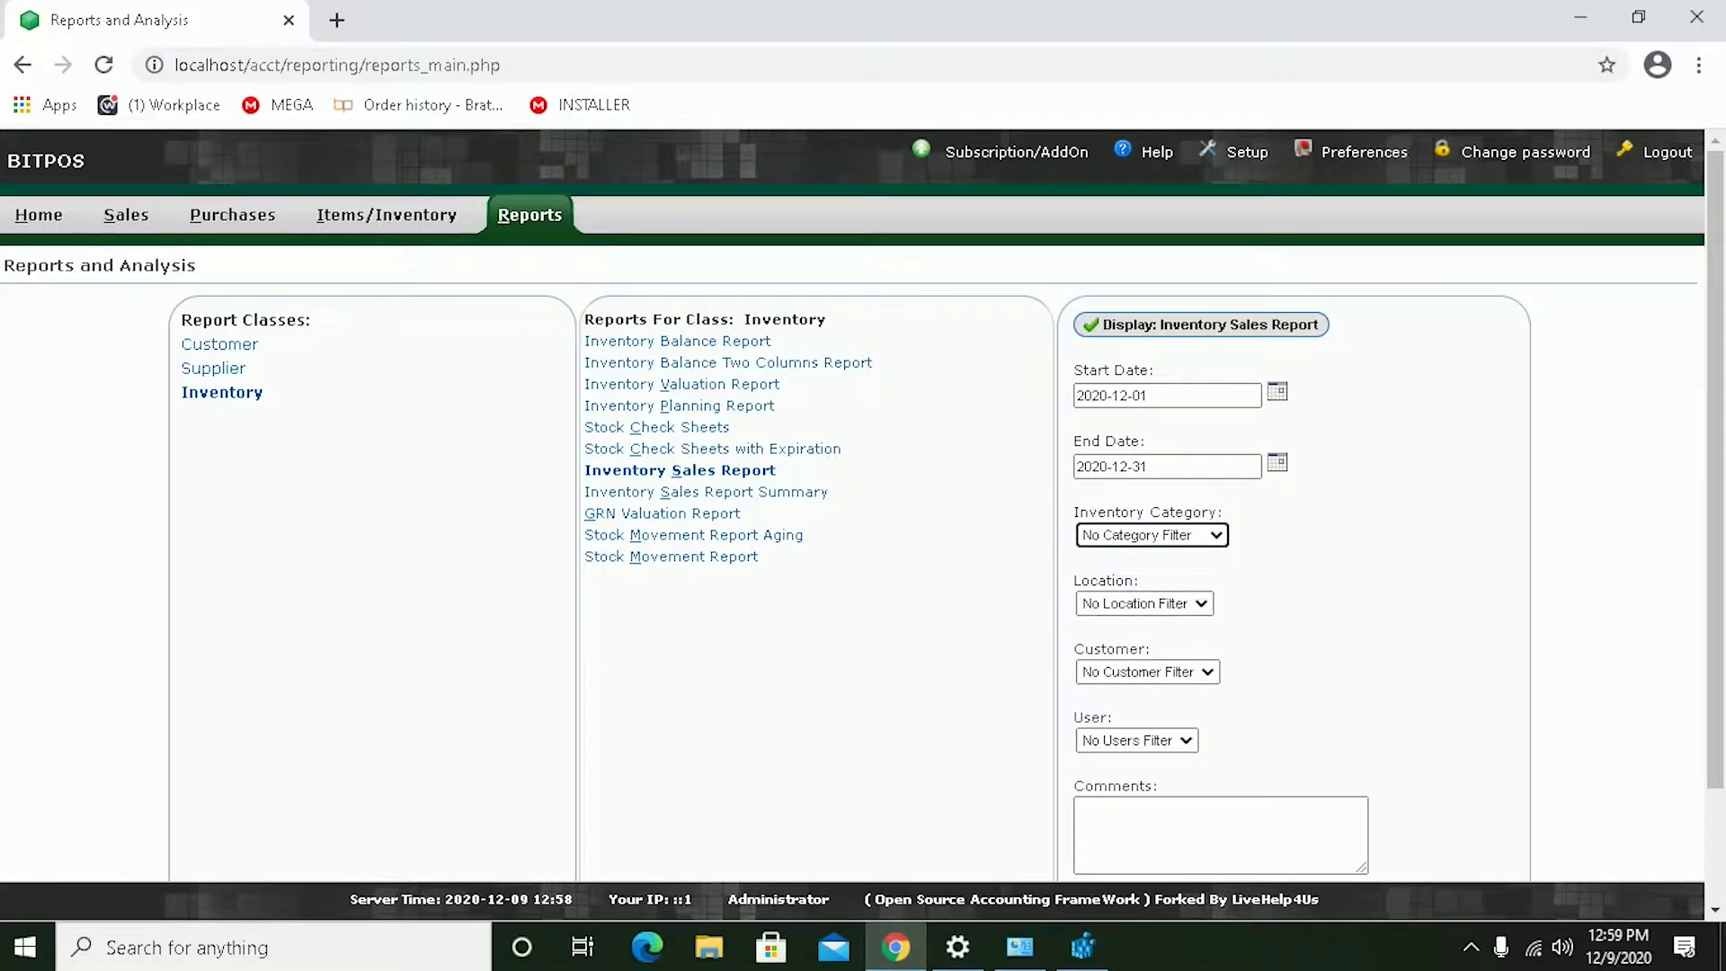
click(1197, 332)
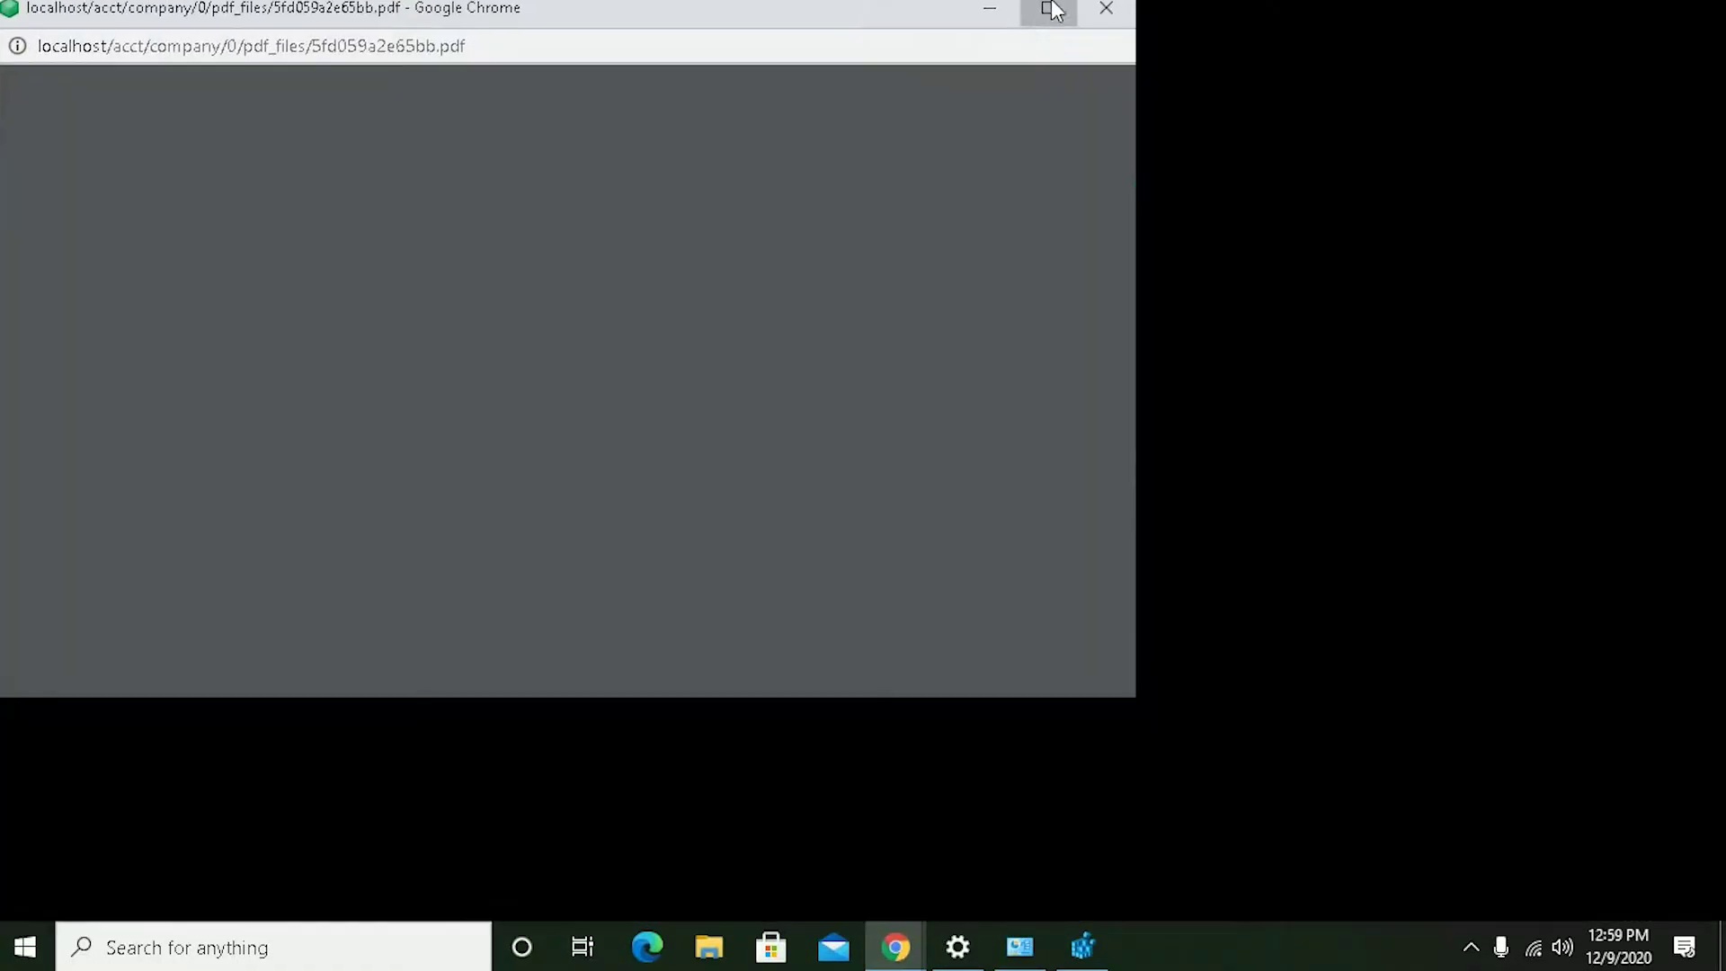
- Maximize the Inventory Sales Report PDF and zoom in twice to read its 1,230.00 total
click(1058, 18)
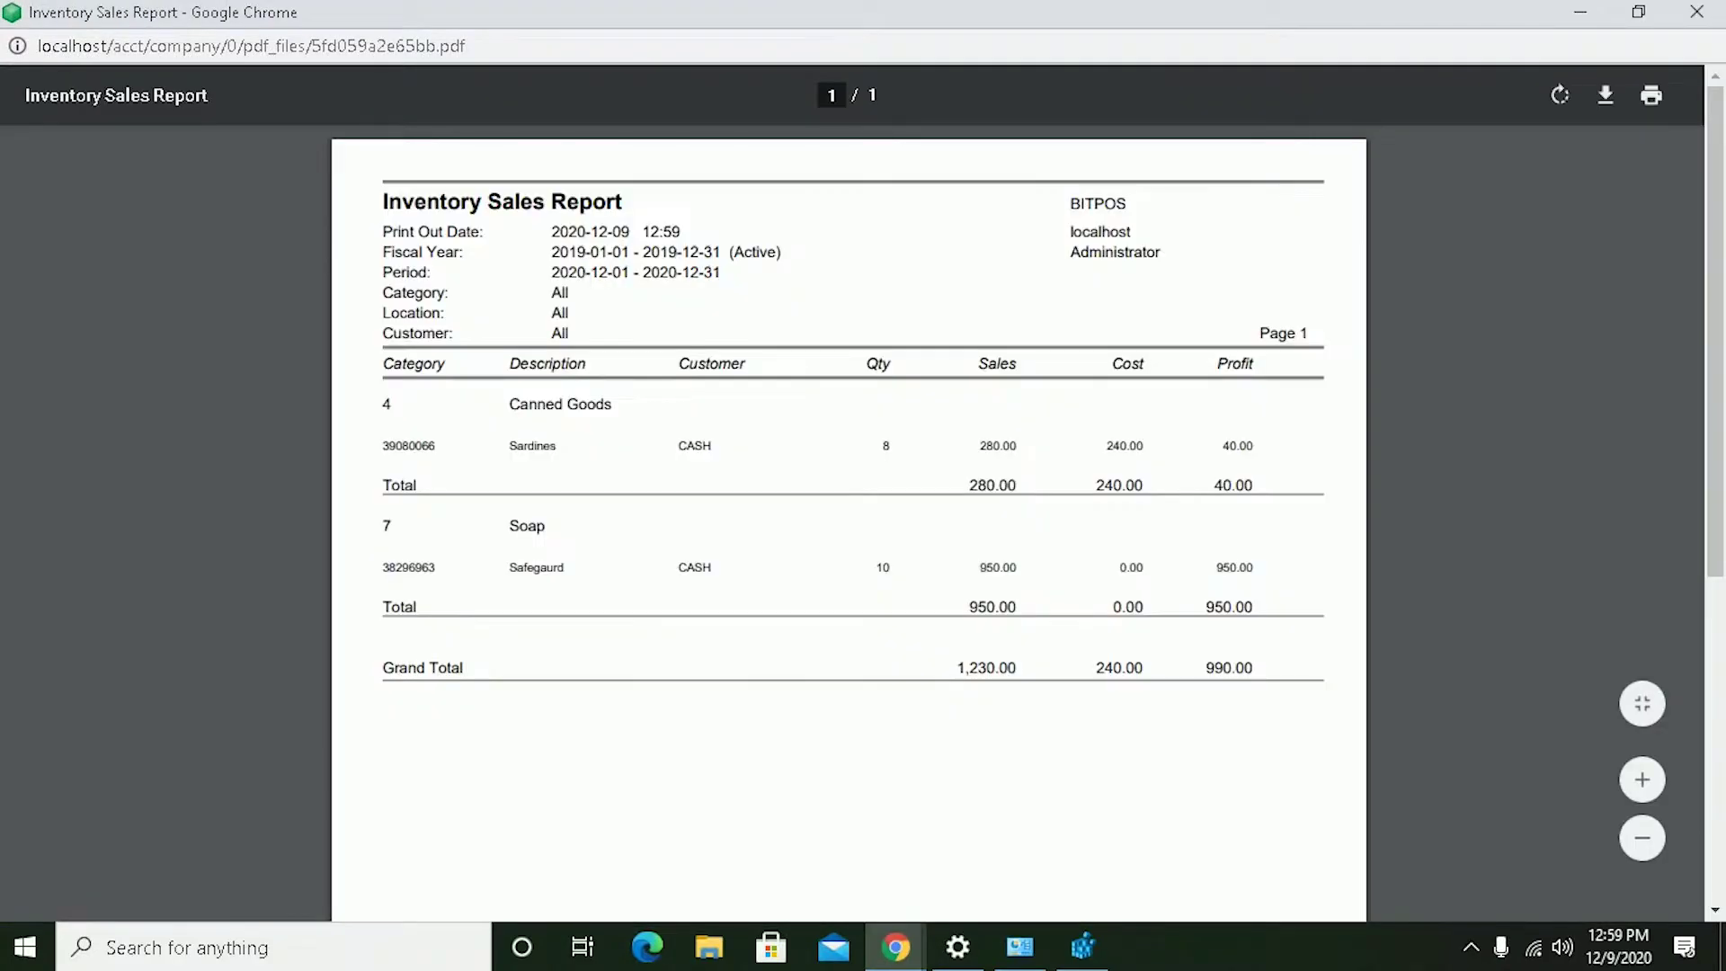
click(1659, 782)
click(1659, 782)
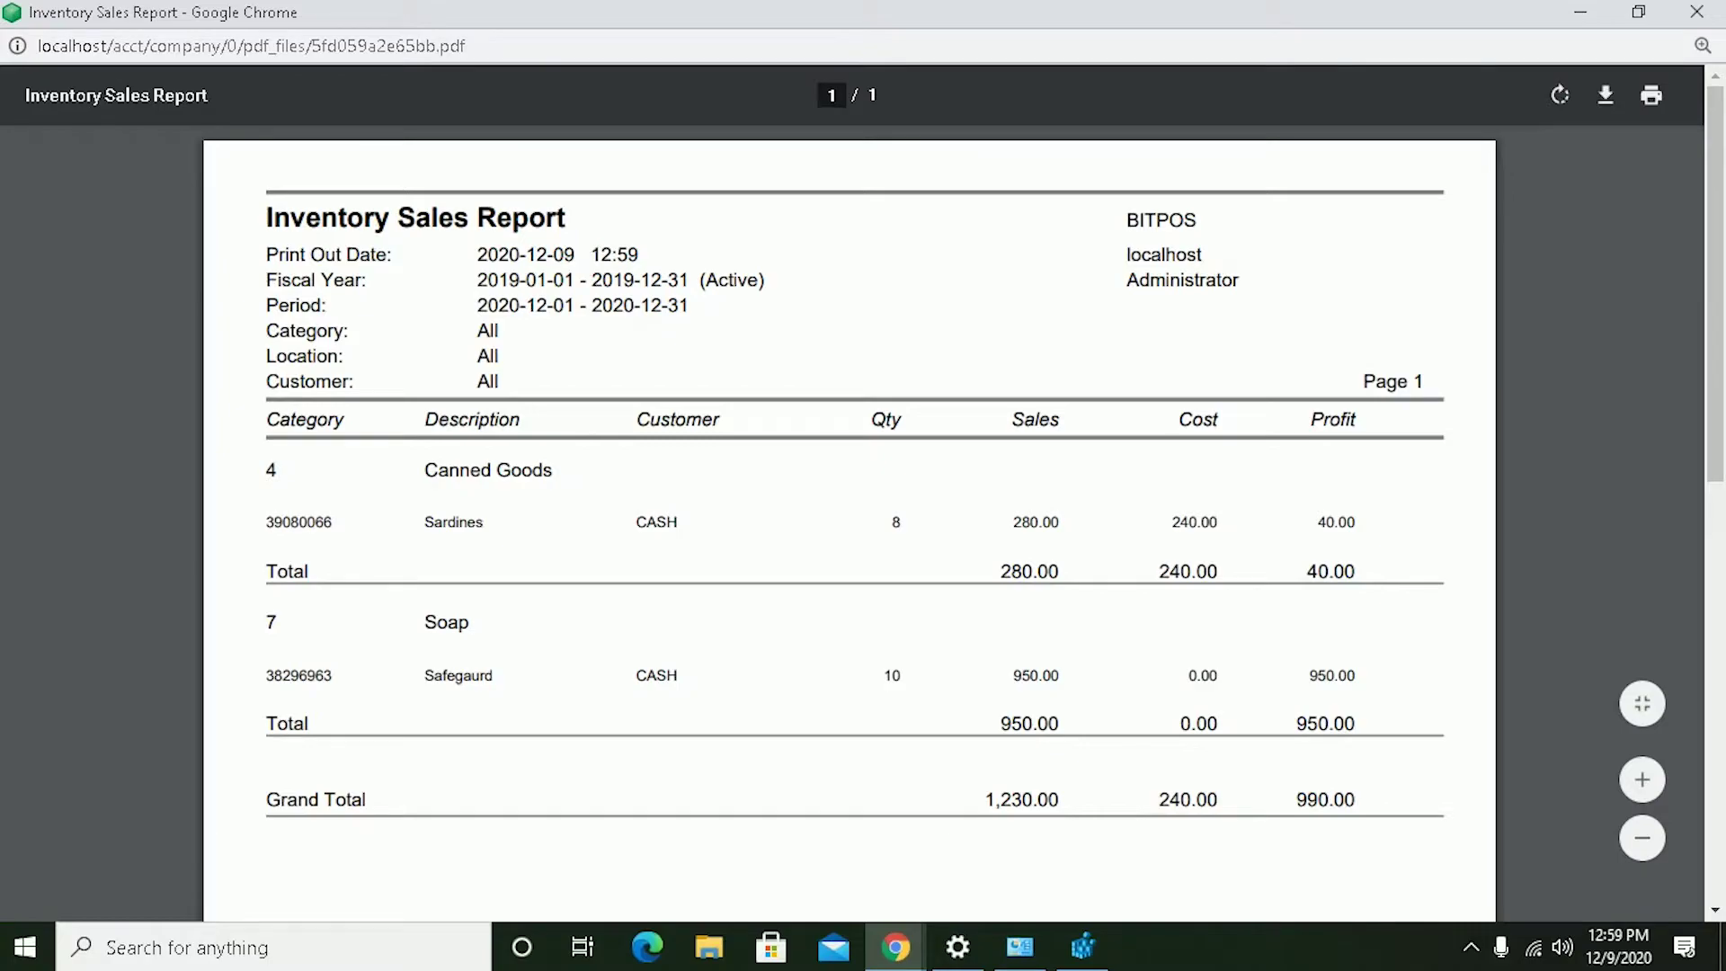
- Display the Stock Movement Report showing Ethyl alcohol 30 inward, balance 30, then close it
click(1697, 12)
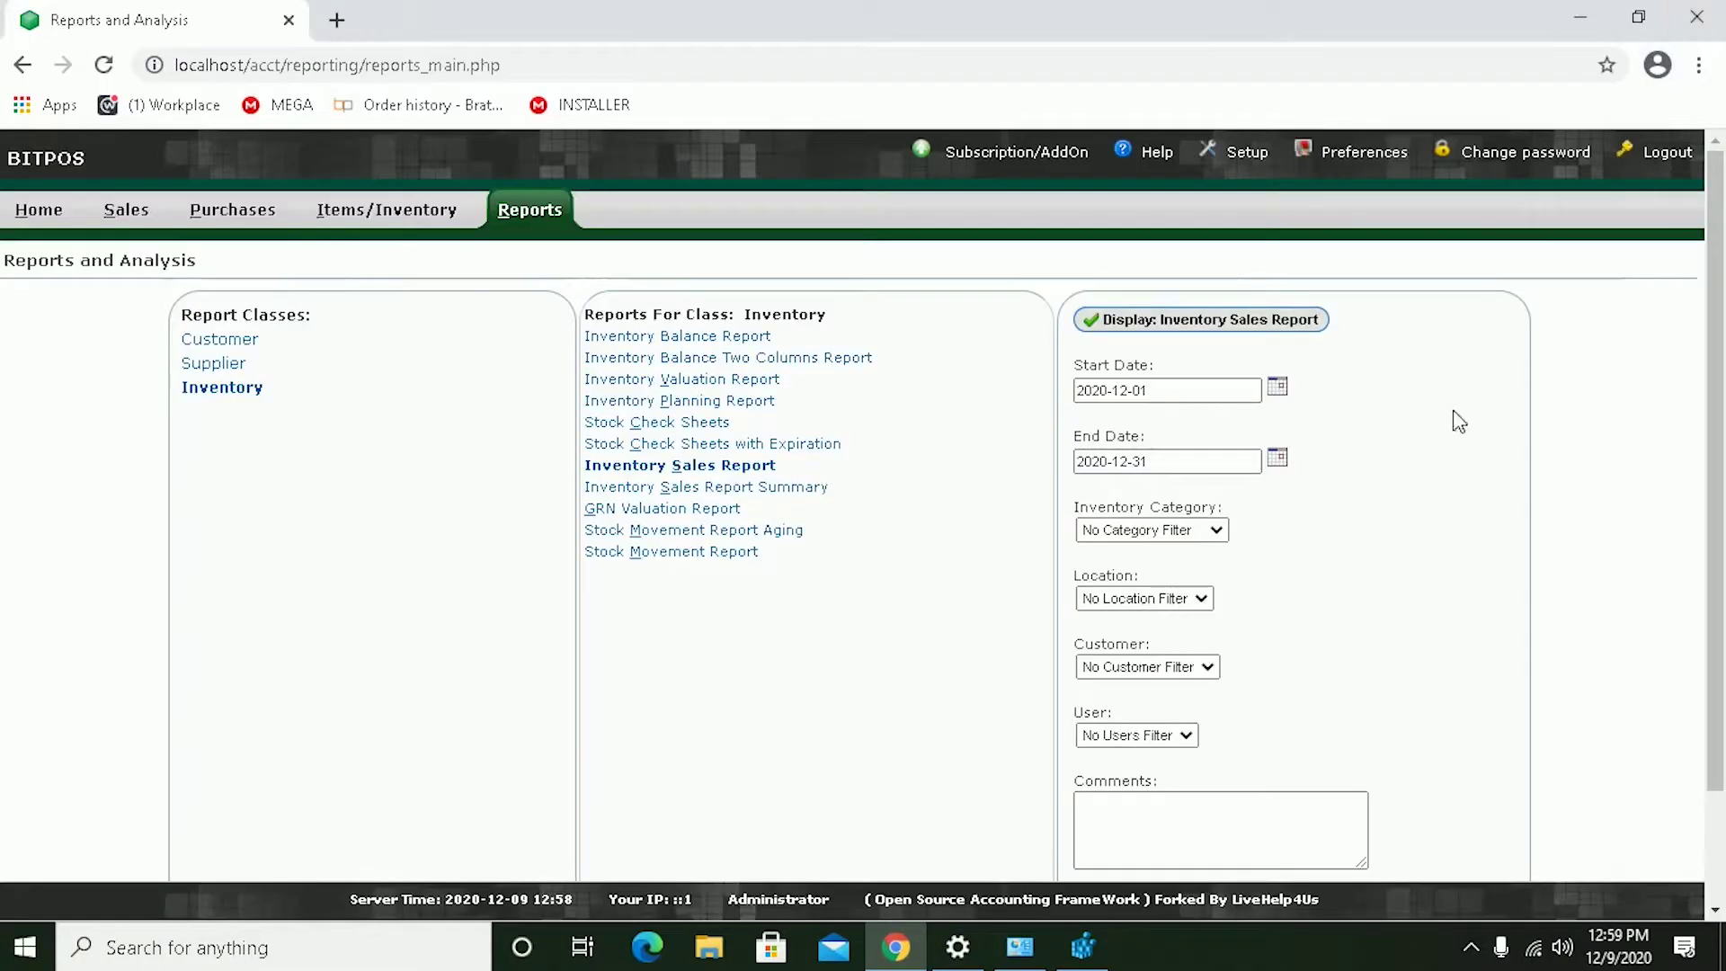
click(728, 559)
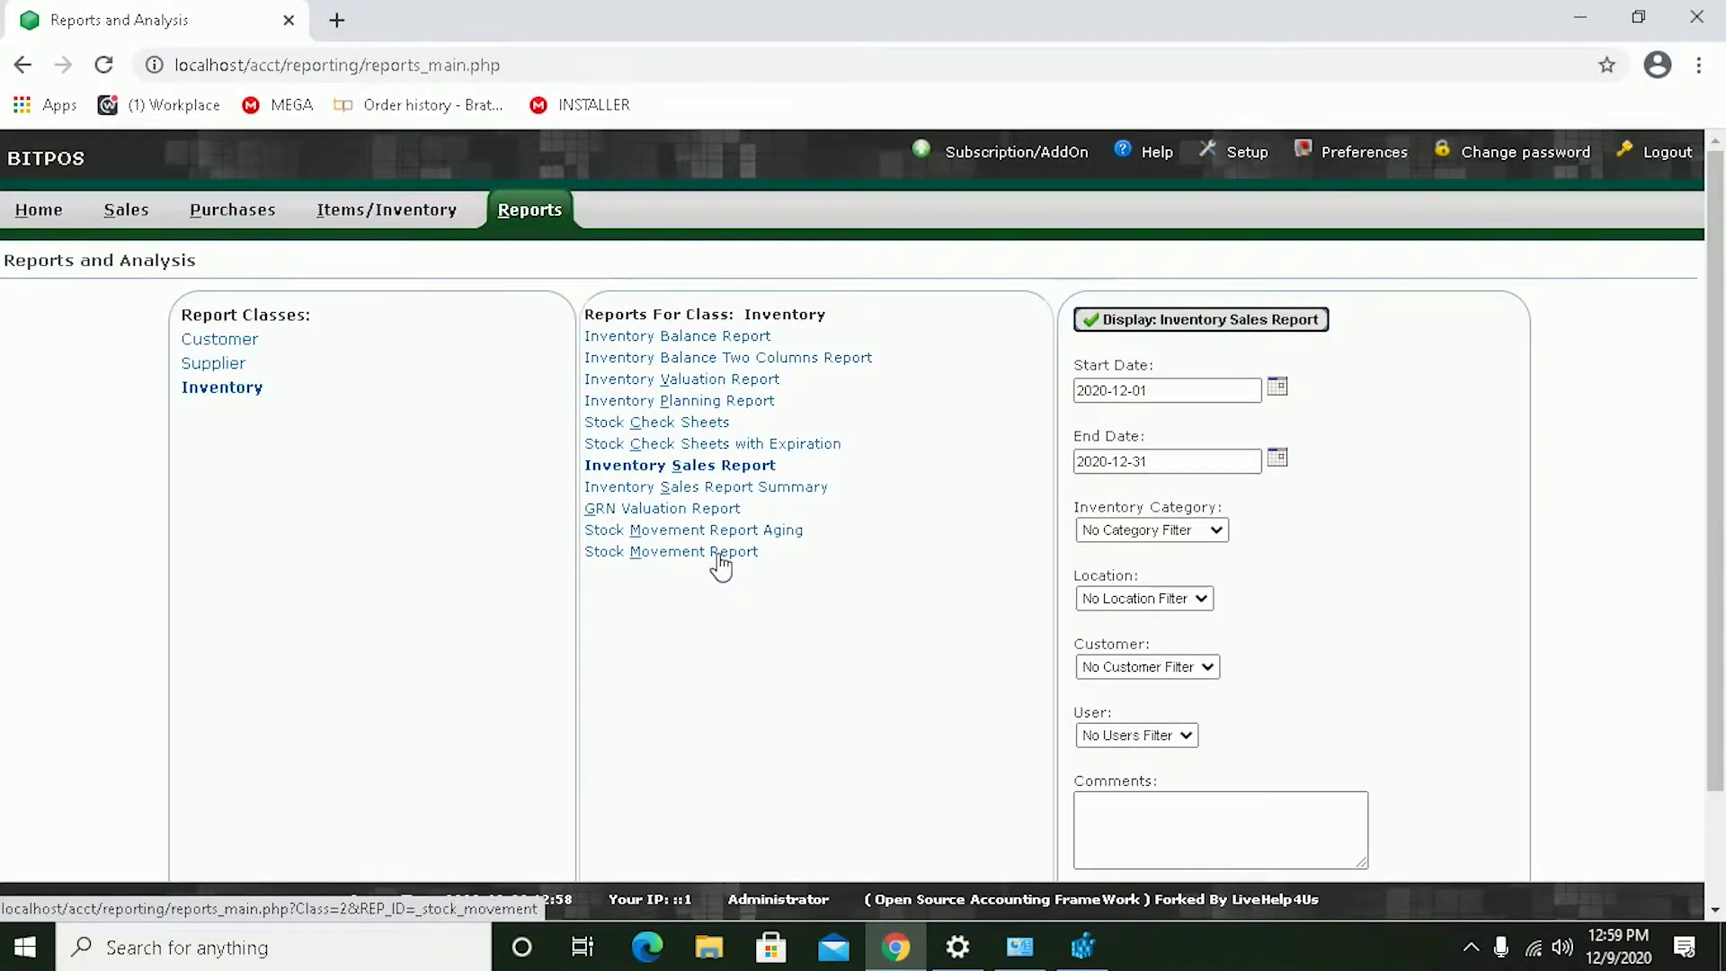
click(1212, 325)
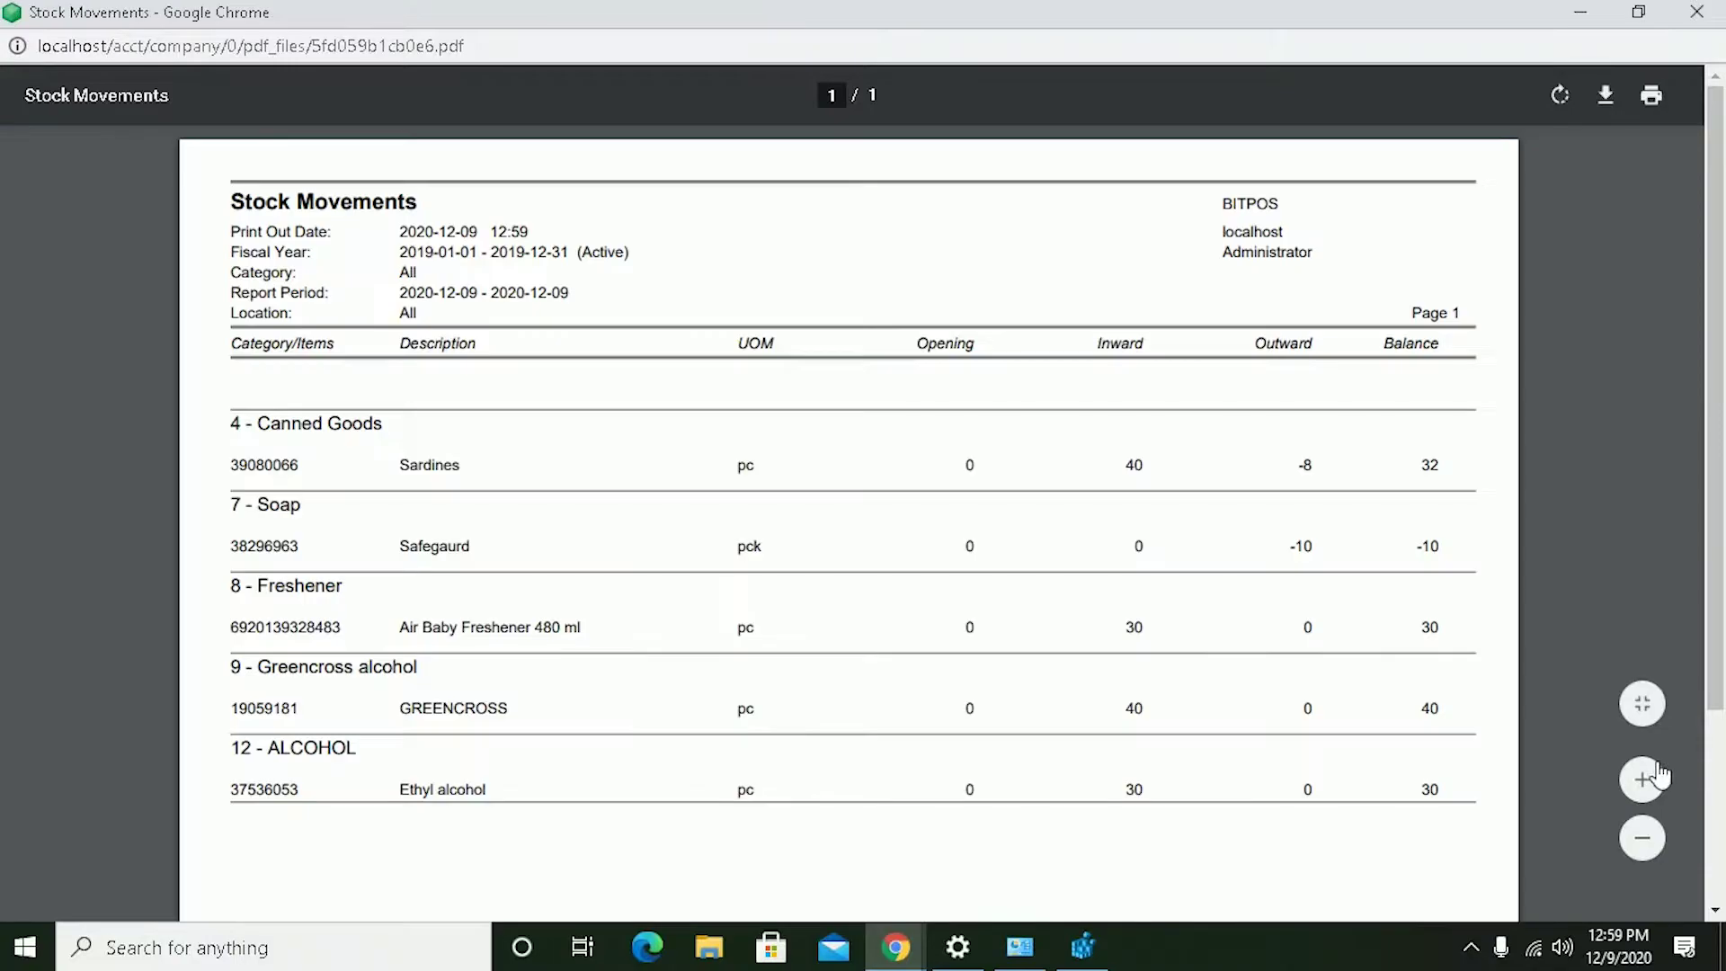
click(1650, 779)
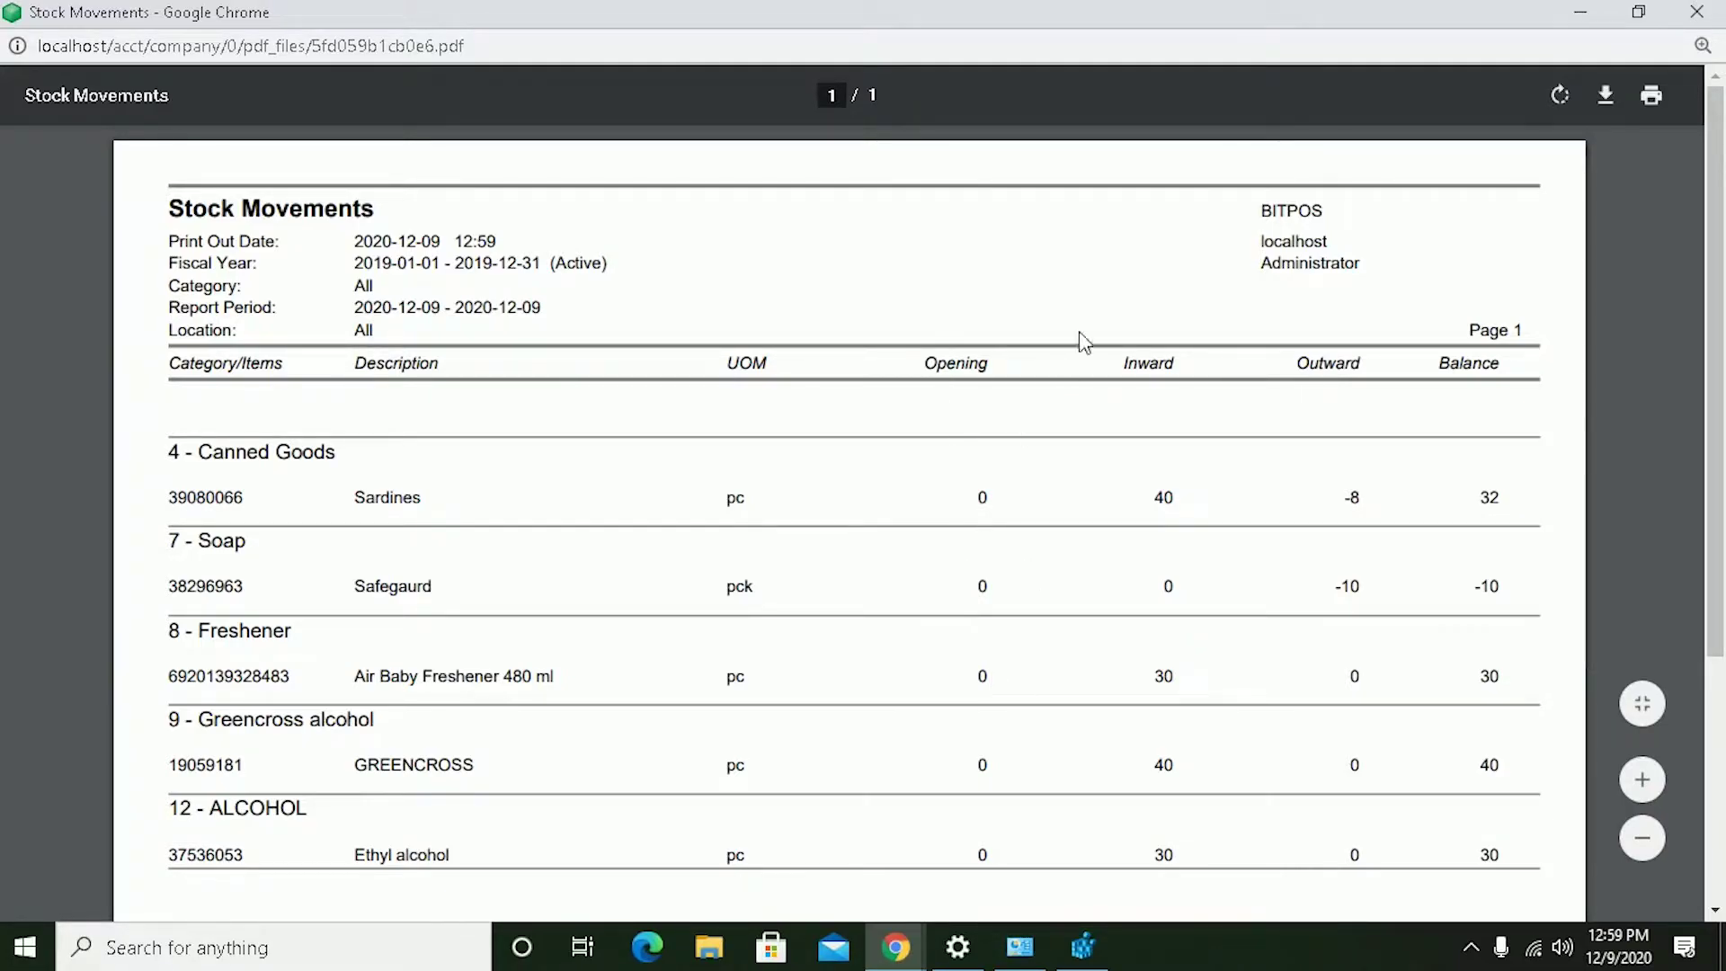
scroll(1079, 331, down, 1)
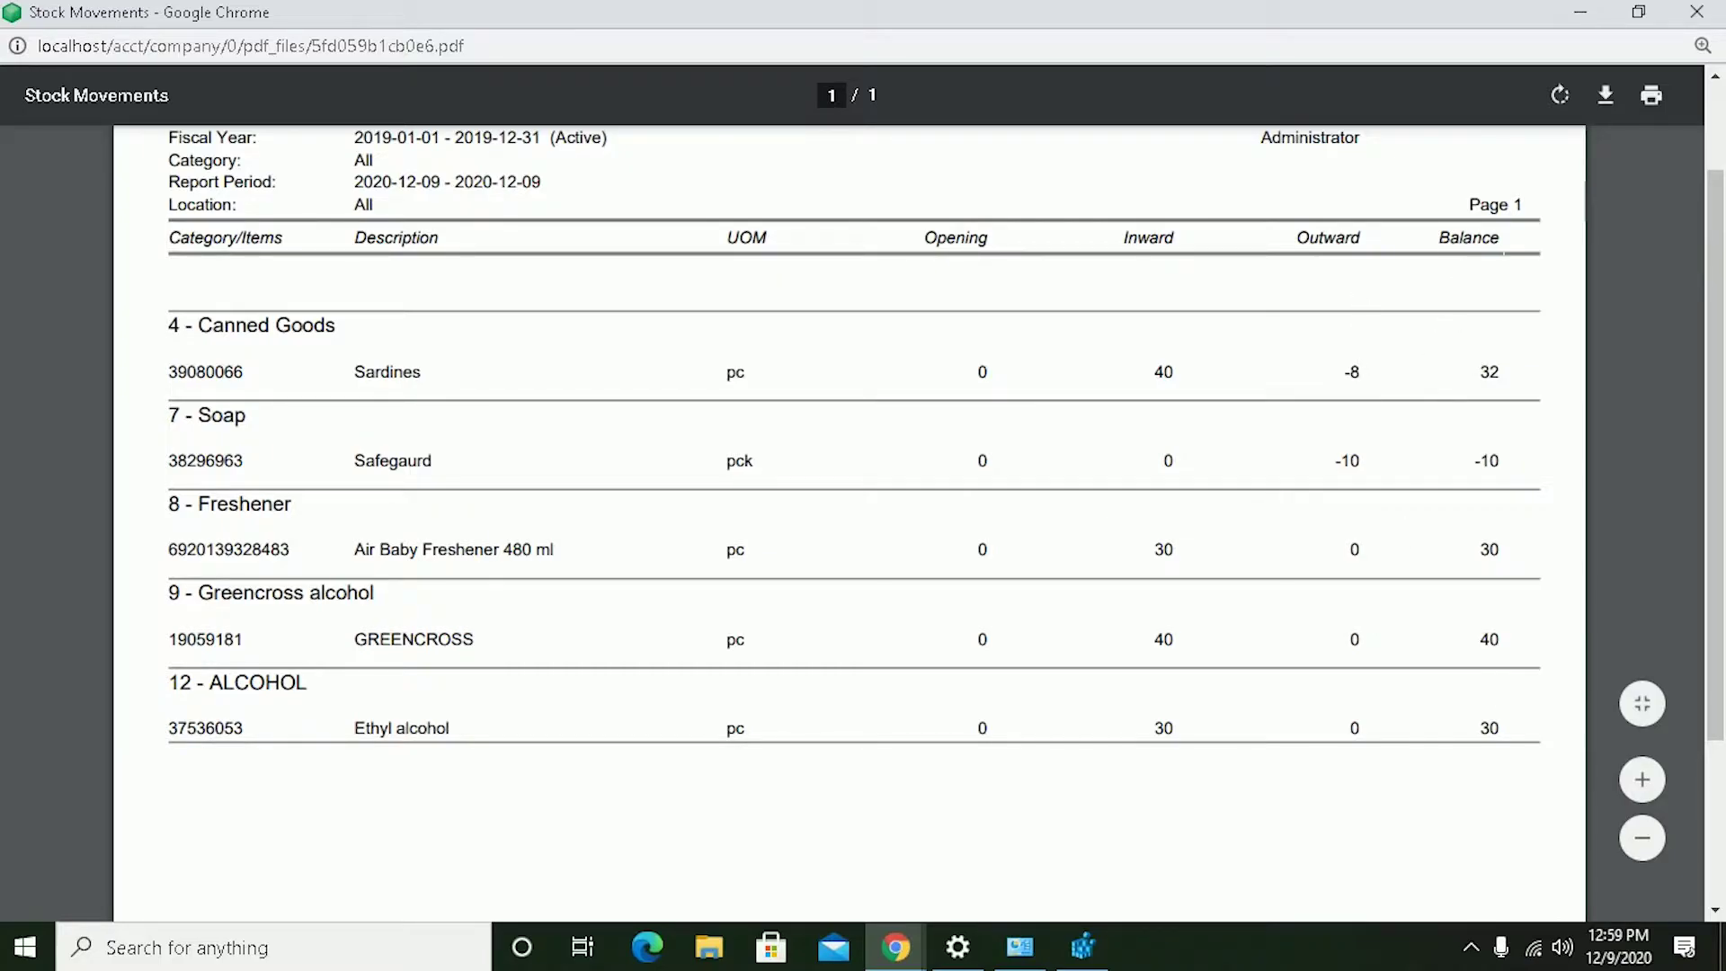
click(1696, 11)
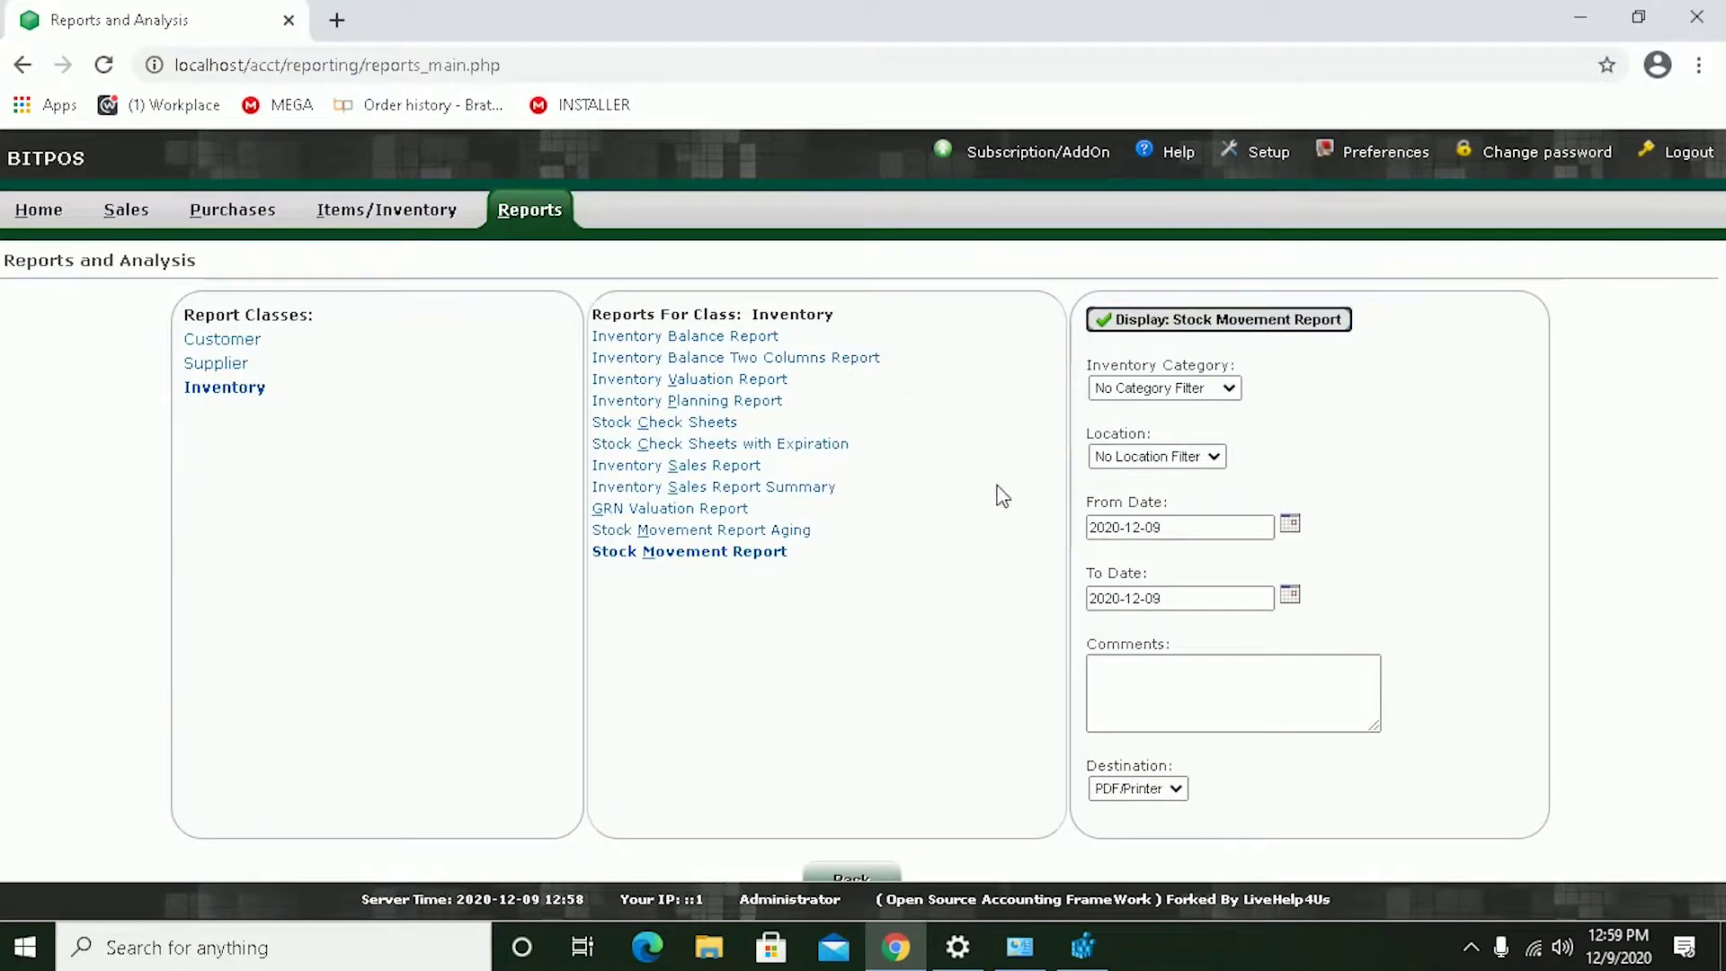
- Display the enlarged Stock Check Sheets with Expiration, showing Ethyl alcohol 30 expiring 2022-12-31
click(687, 450)
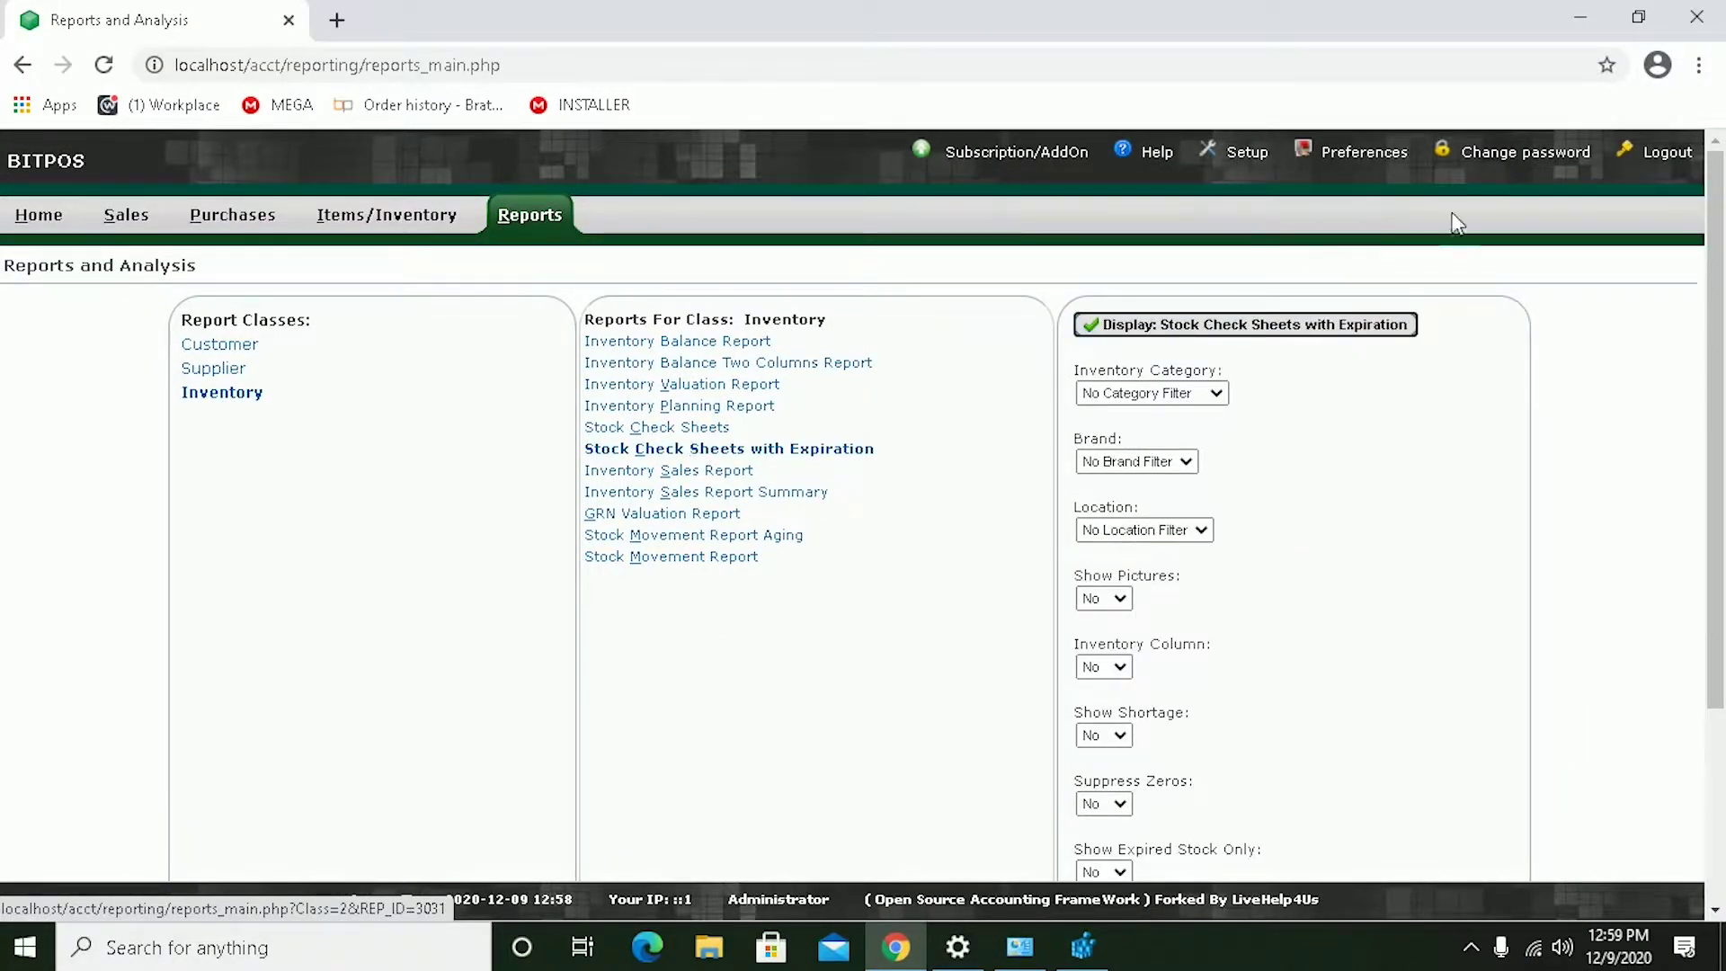
click(1144, 325)
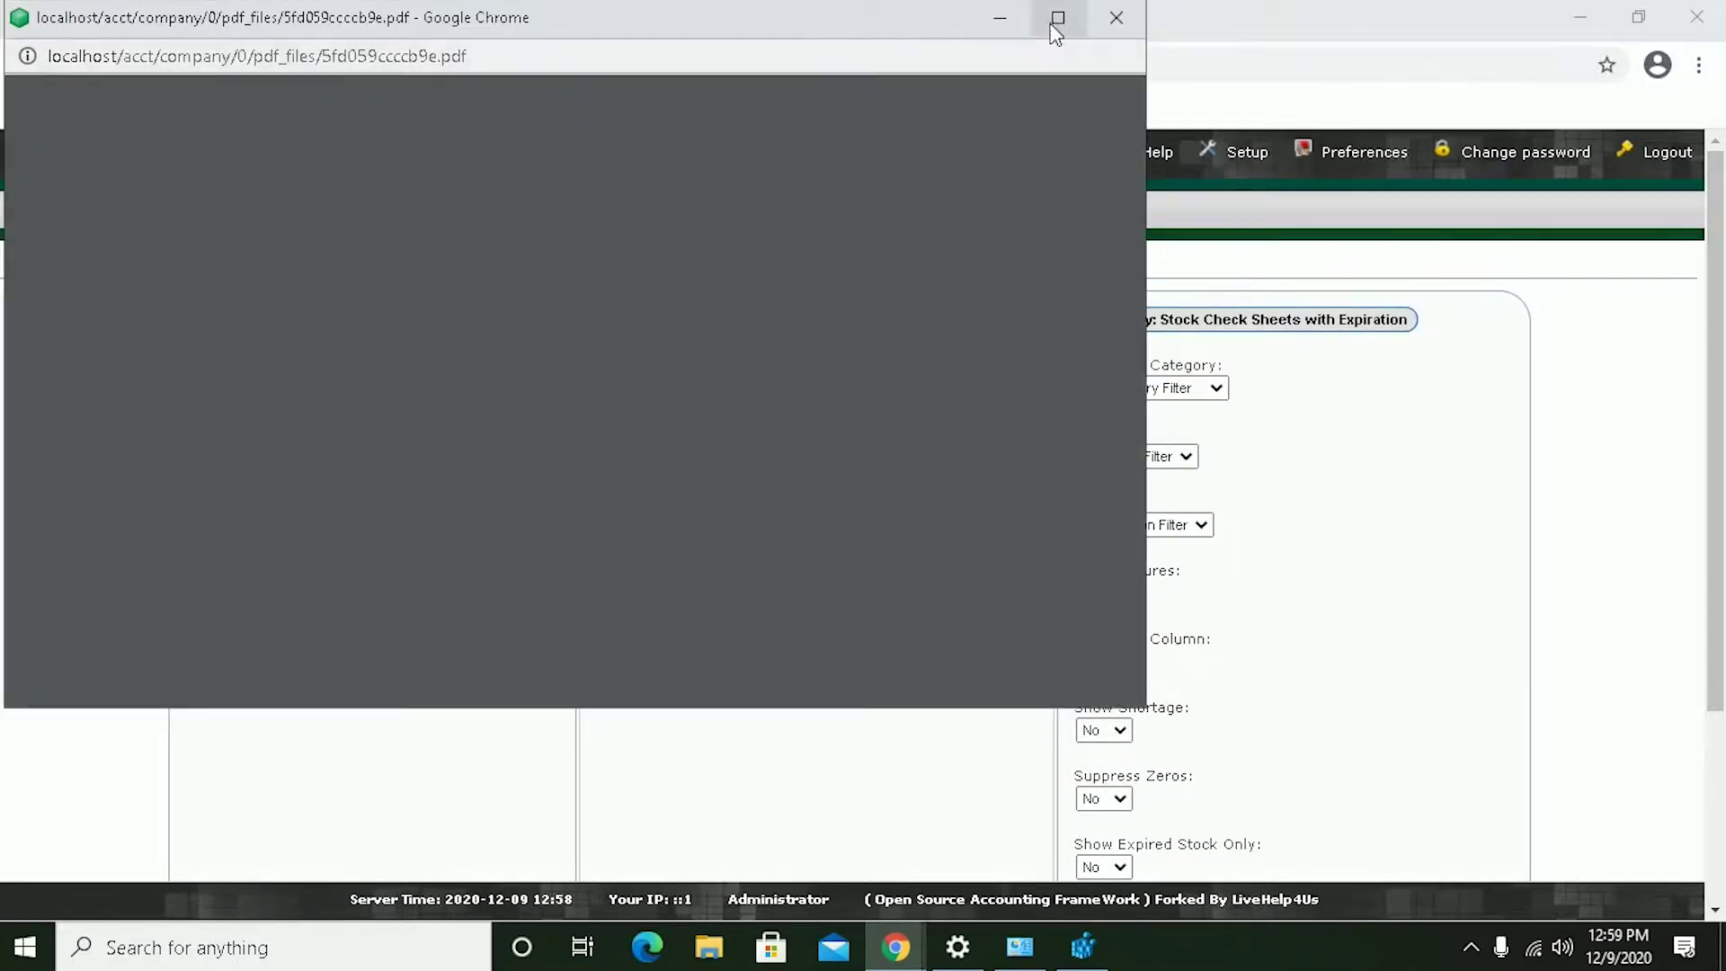
click(1058, 16)
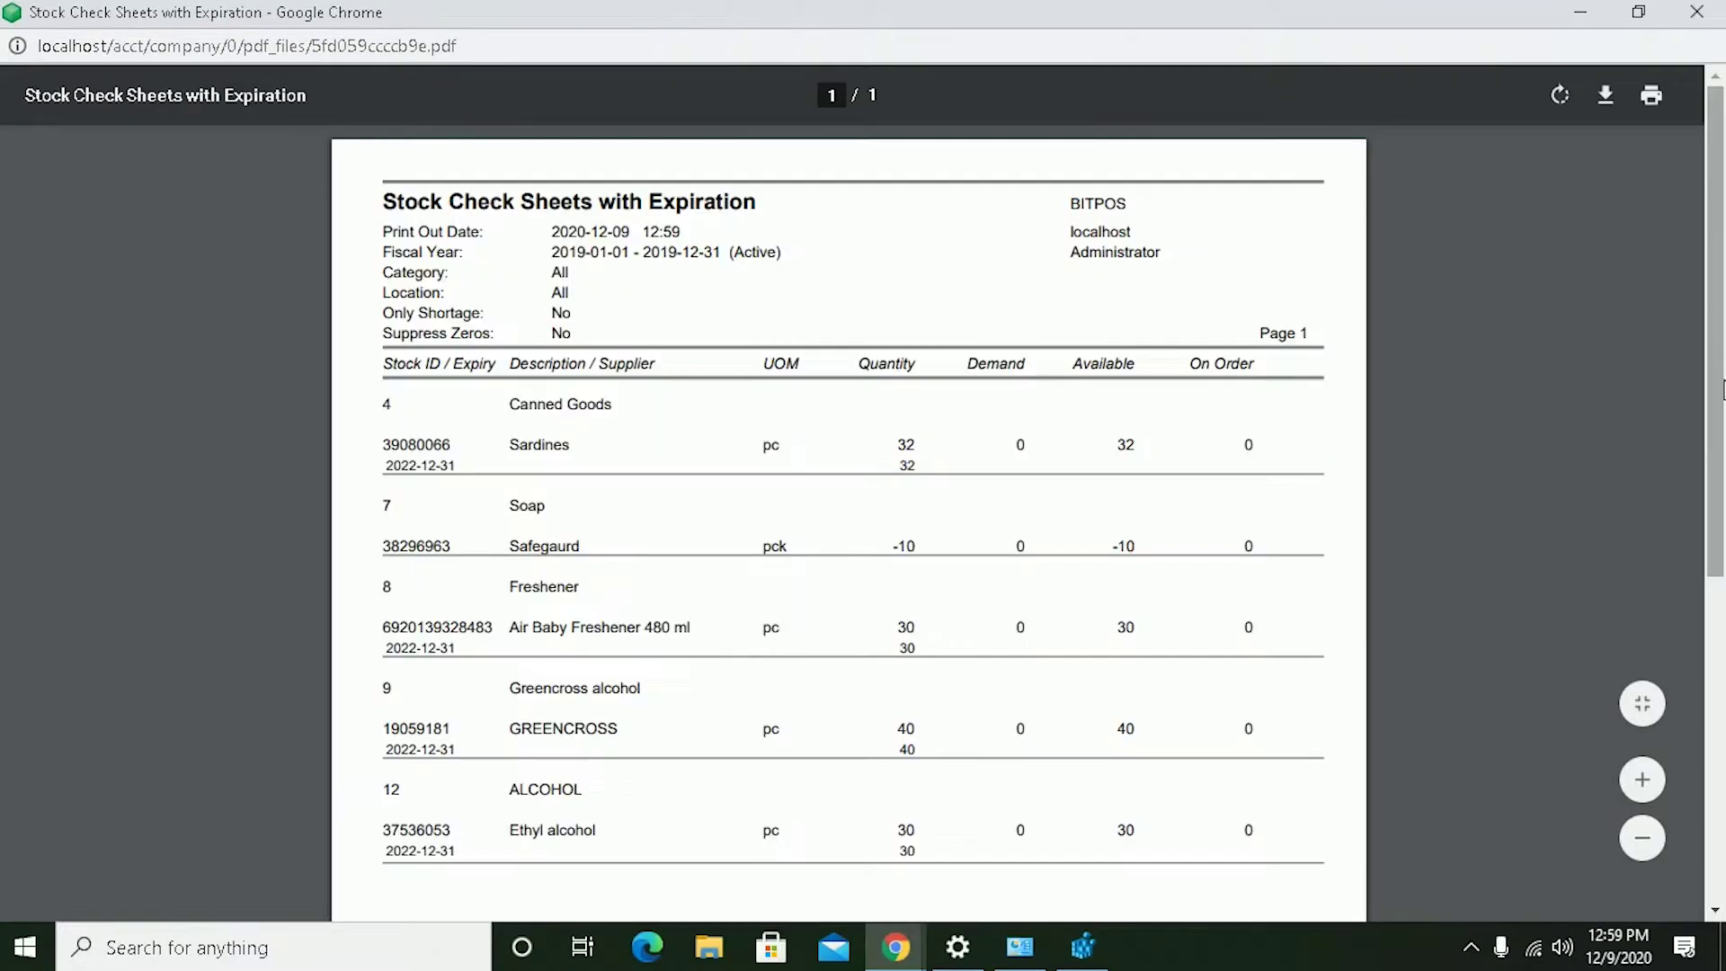
click(1643, 779)
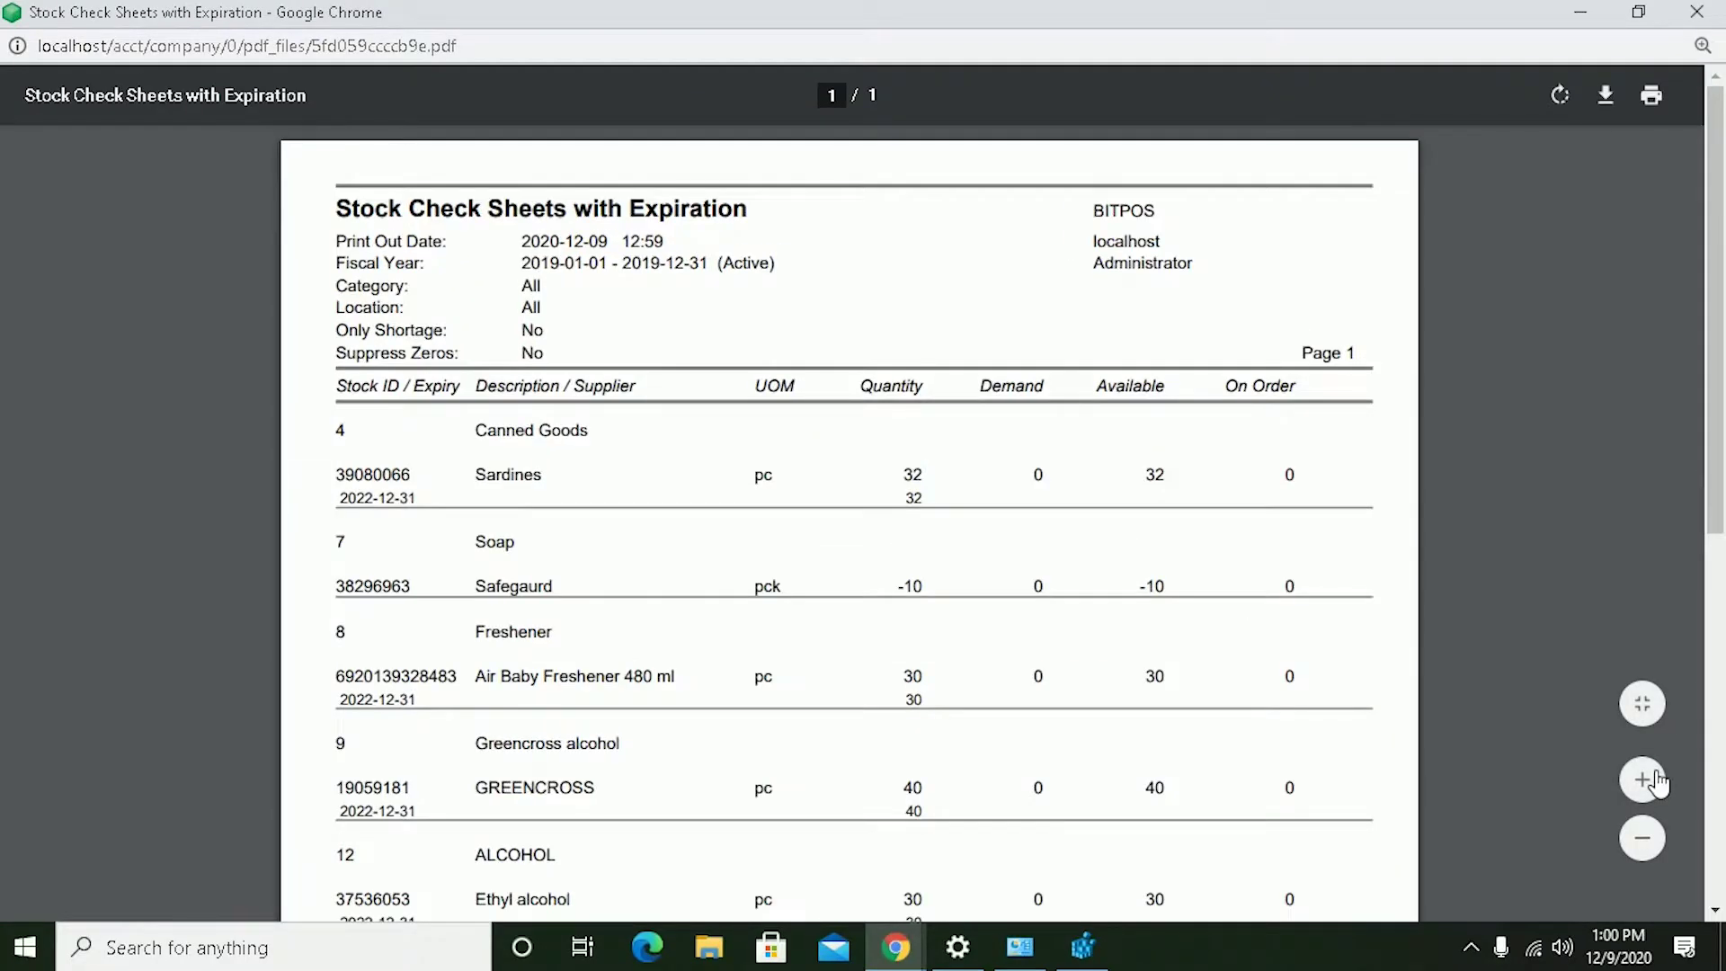
click(1643, 779)
scroll(601, 364, down, 3)
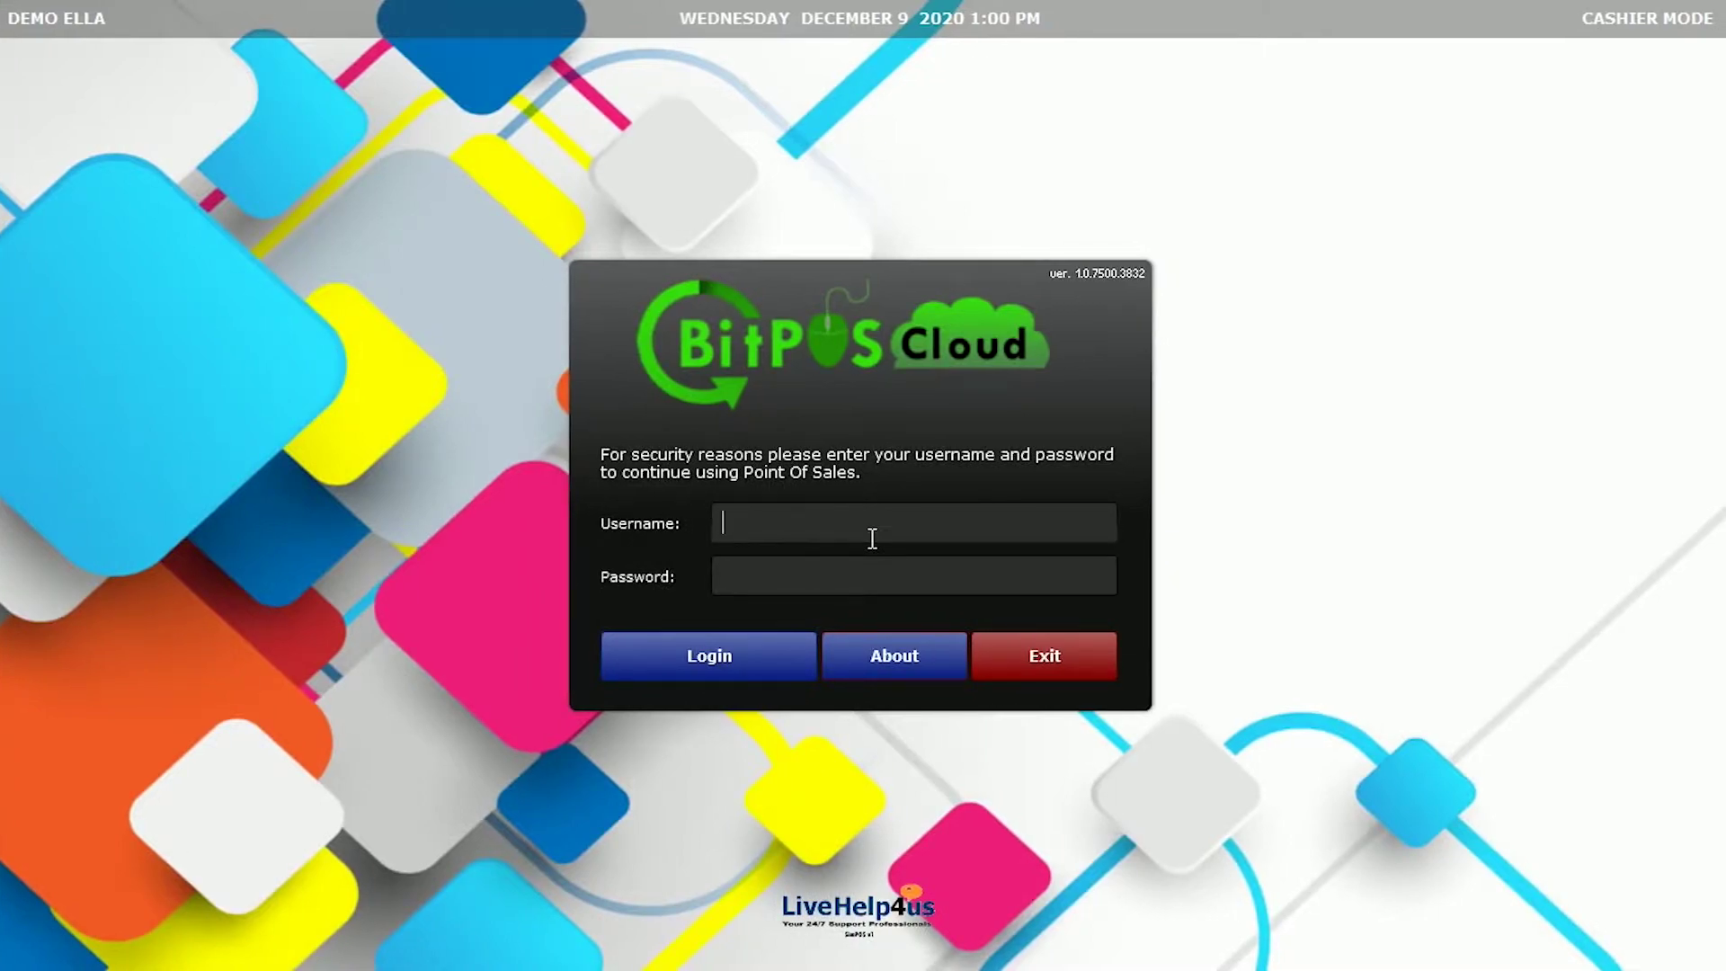
- Log in to the cashier, set item search to CODE, and add Ethyl alcohol at 40.00
text(admin)
key(Tab)
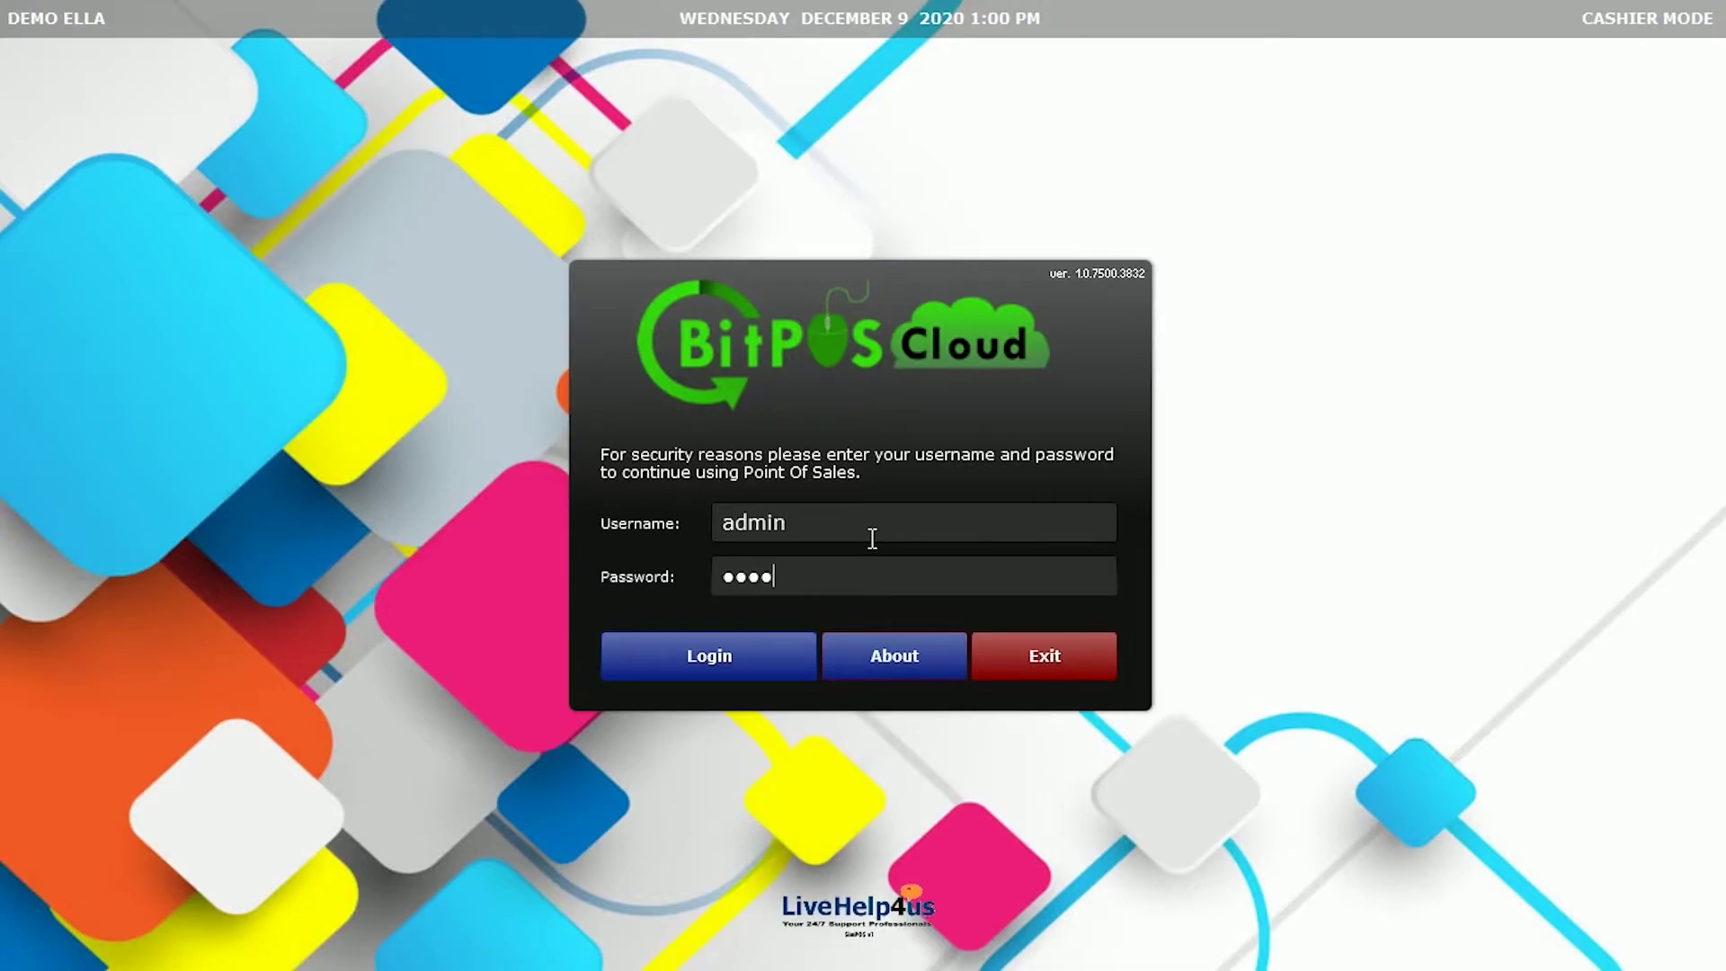
key(Return)
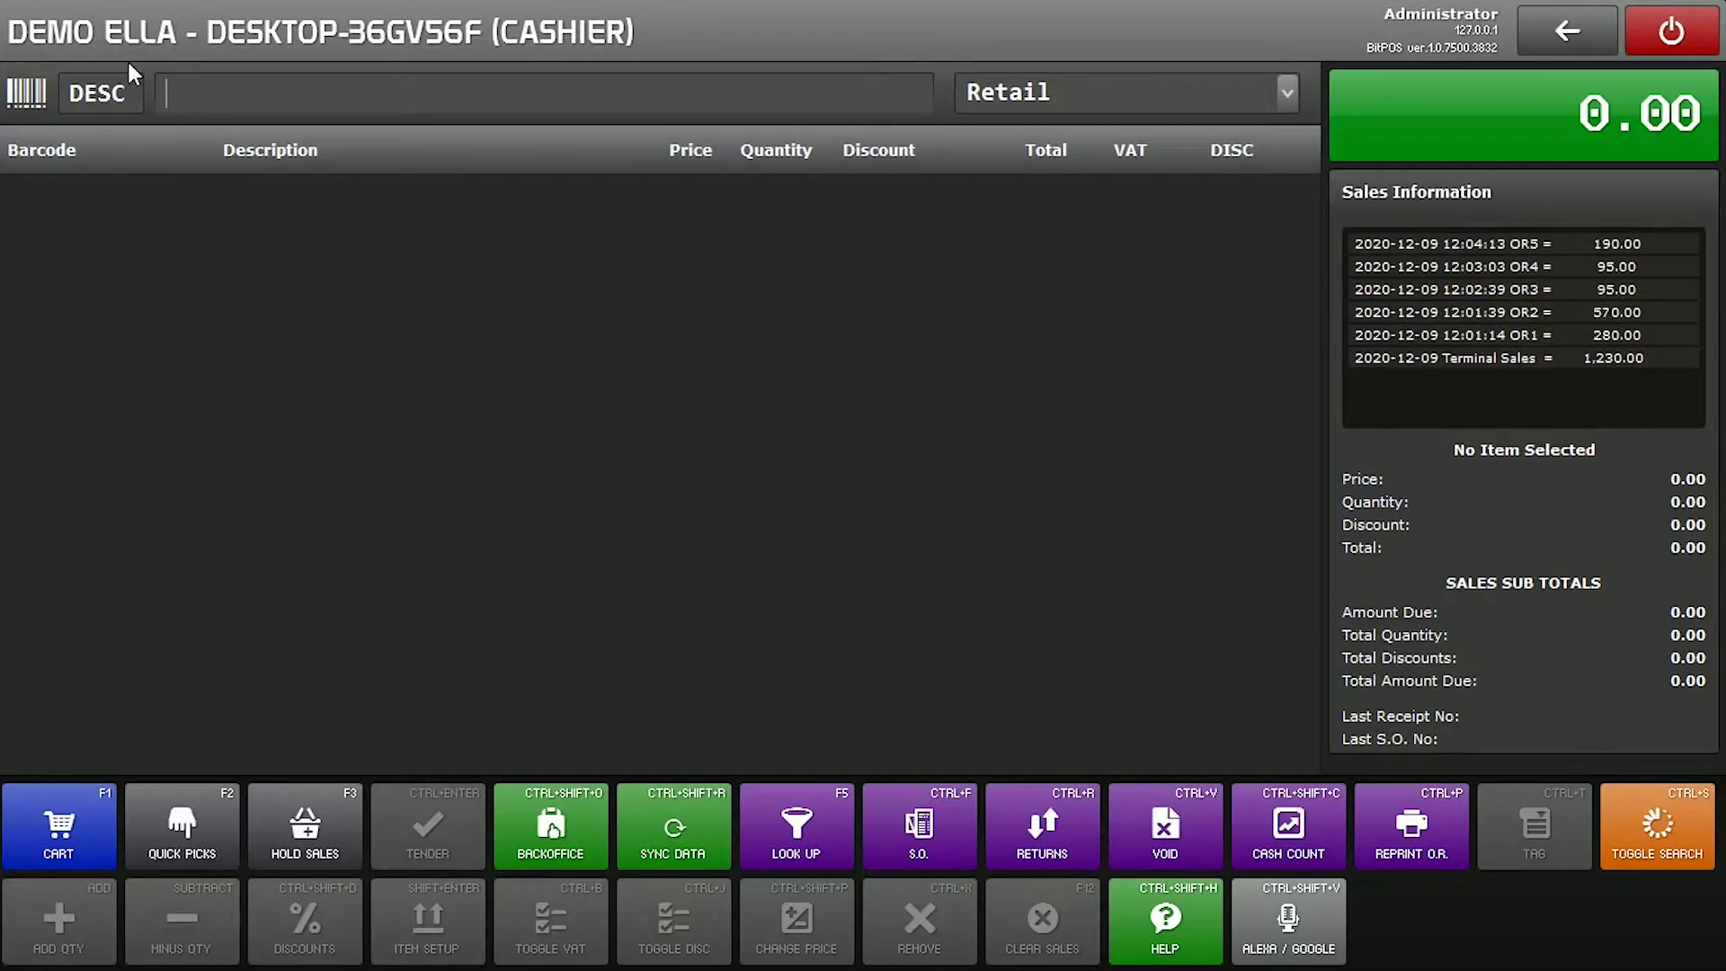
key(ctrl+s)
key(ctrl+s)
key(Return)
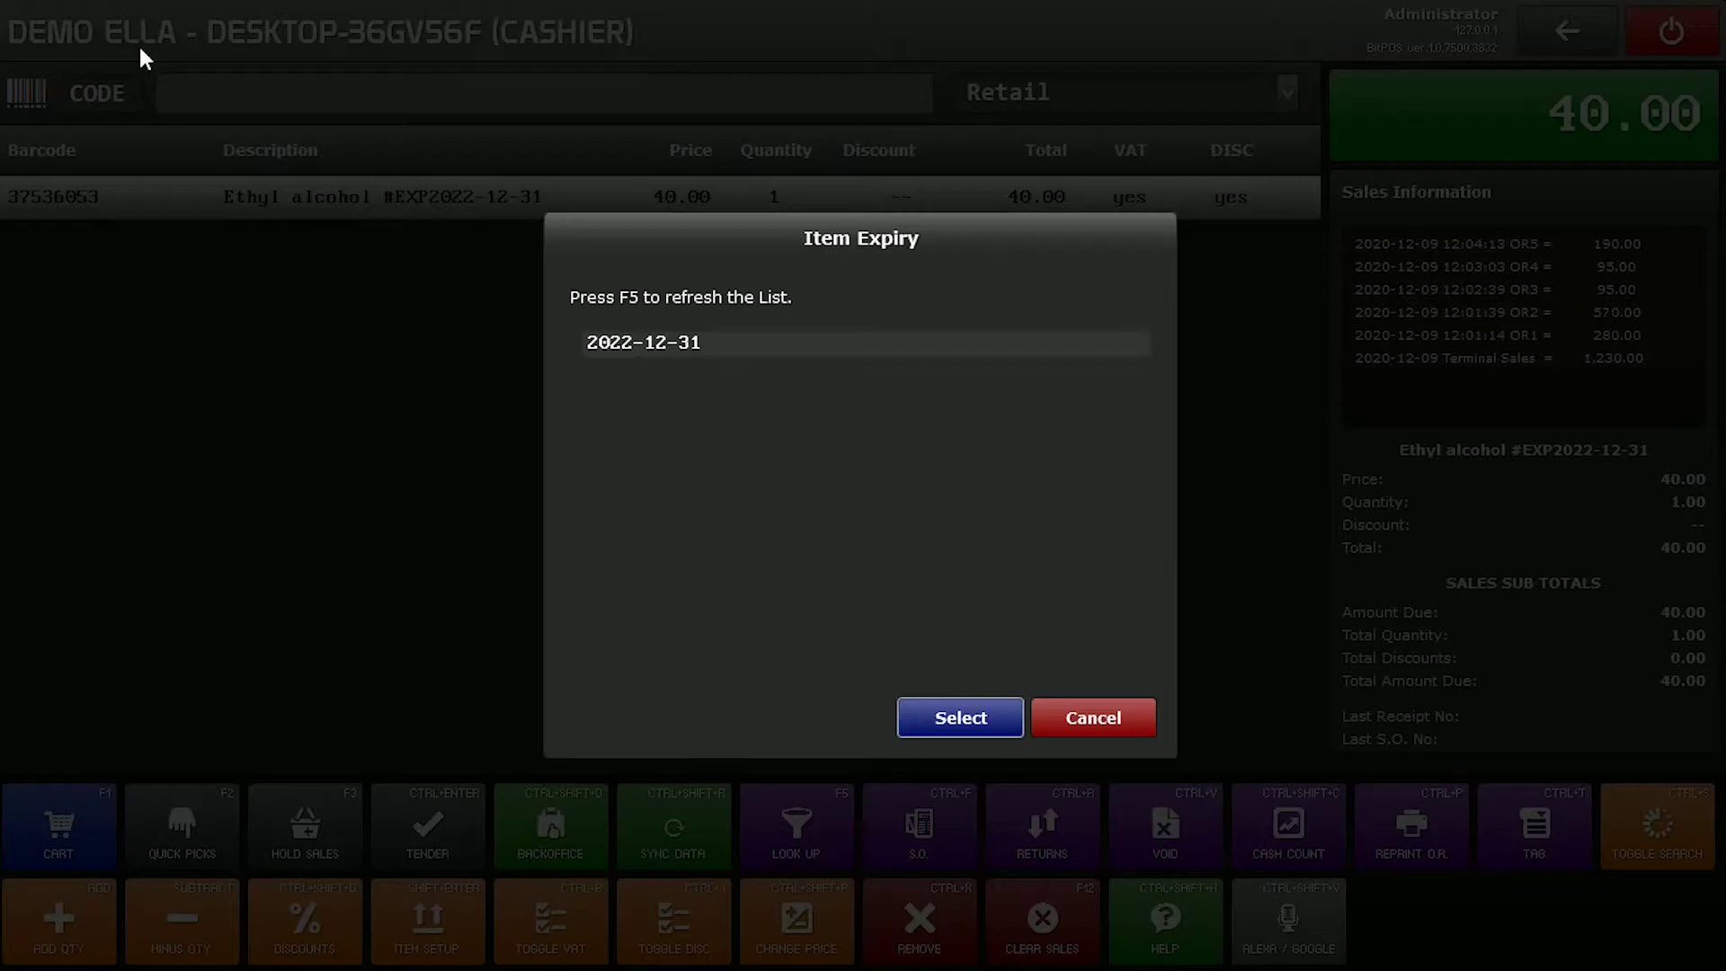
- Accept the 2022-12-31 expiry batch and adjust Ethyl alcohol quantity up to 3, then back to 1
key(Return)
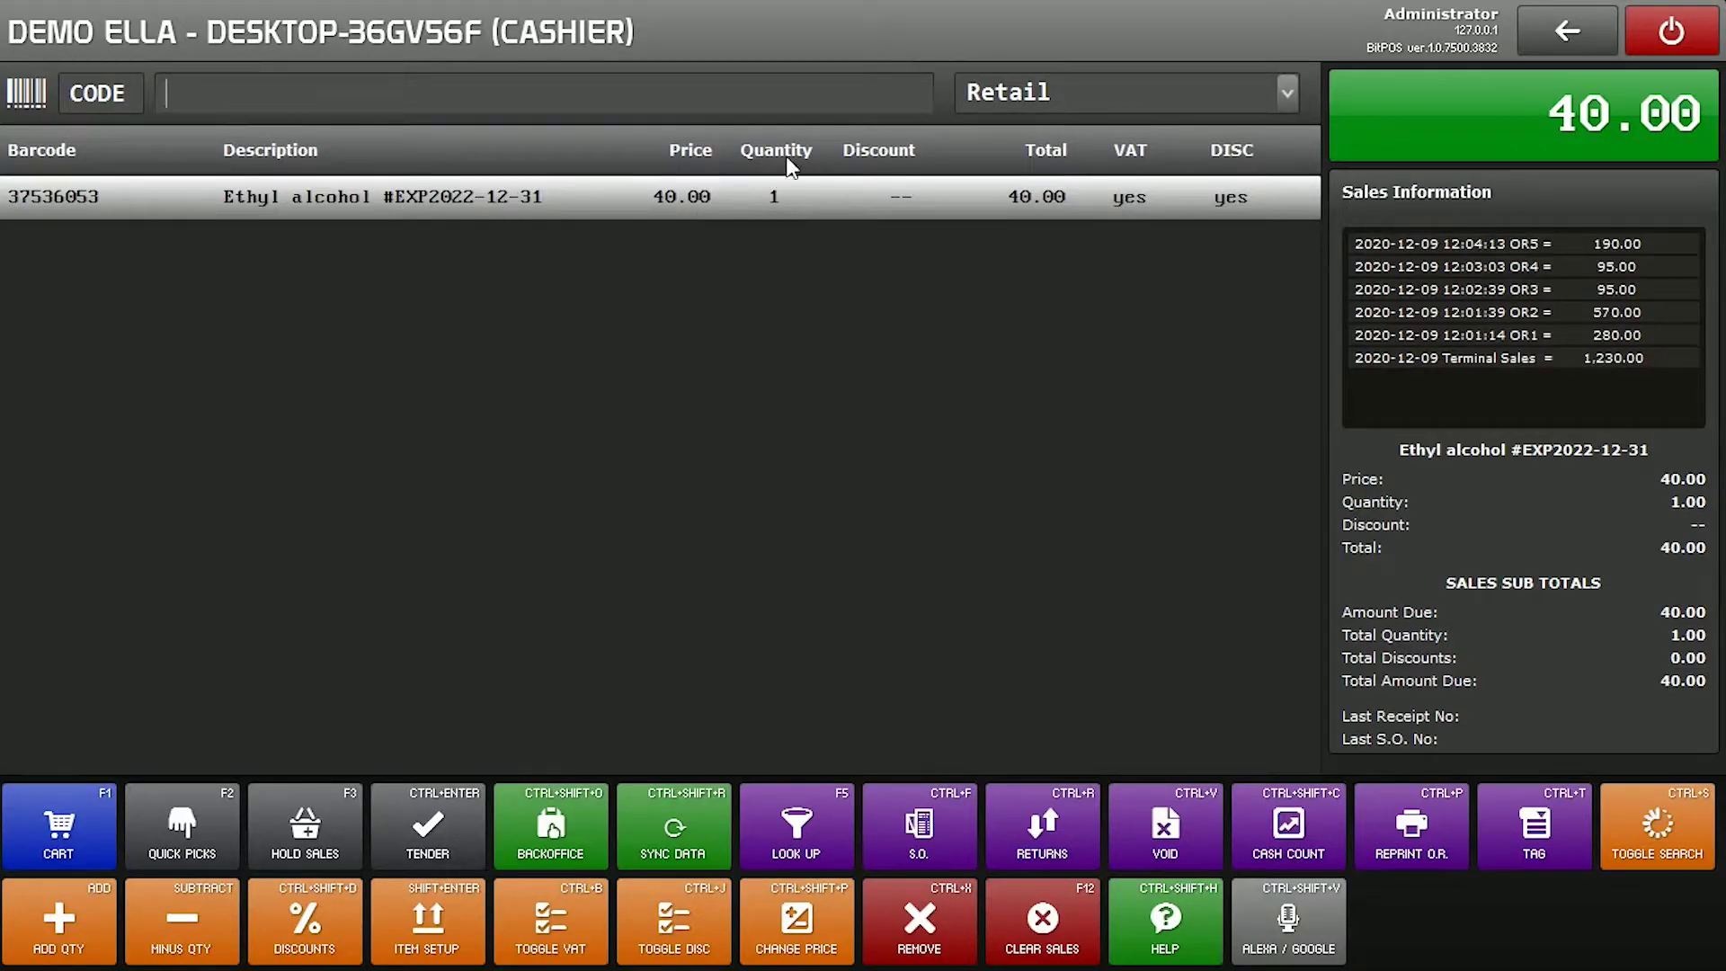
double_click(54, 930)
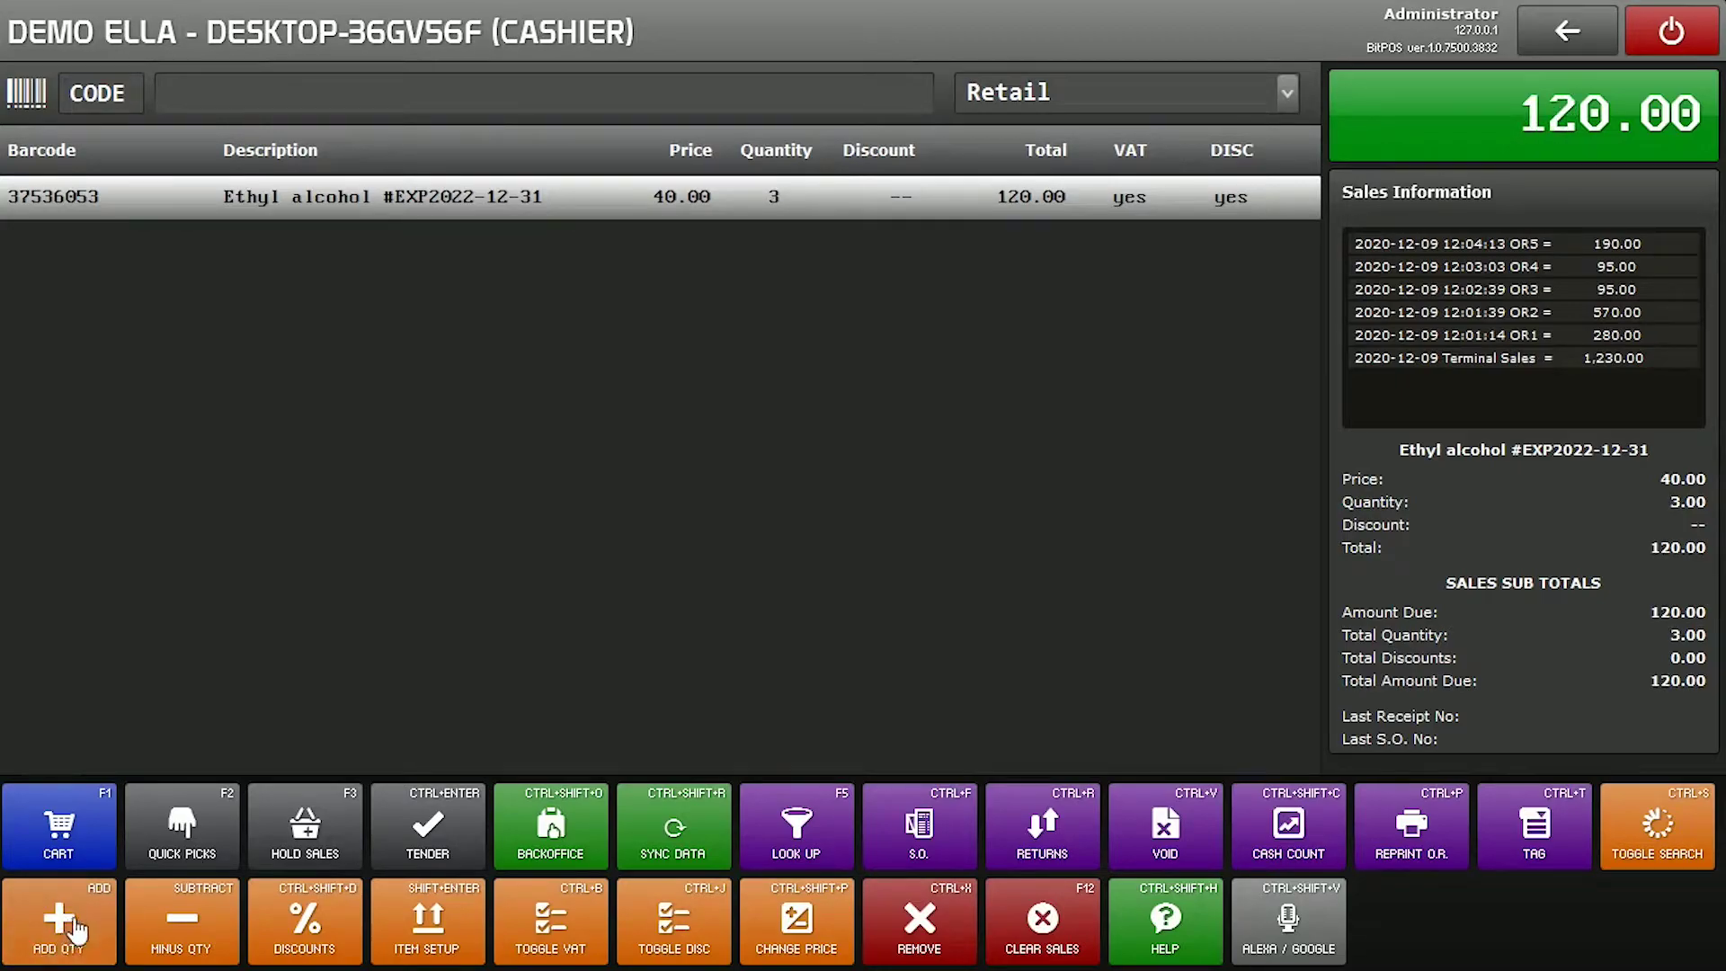
click(184, 952)
click(184, 952)
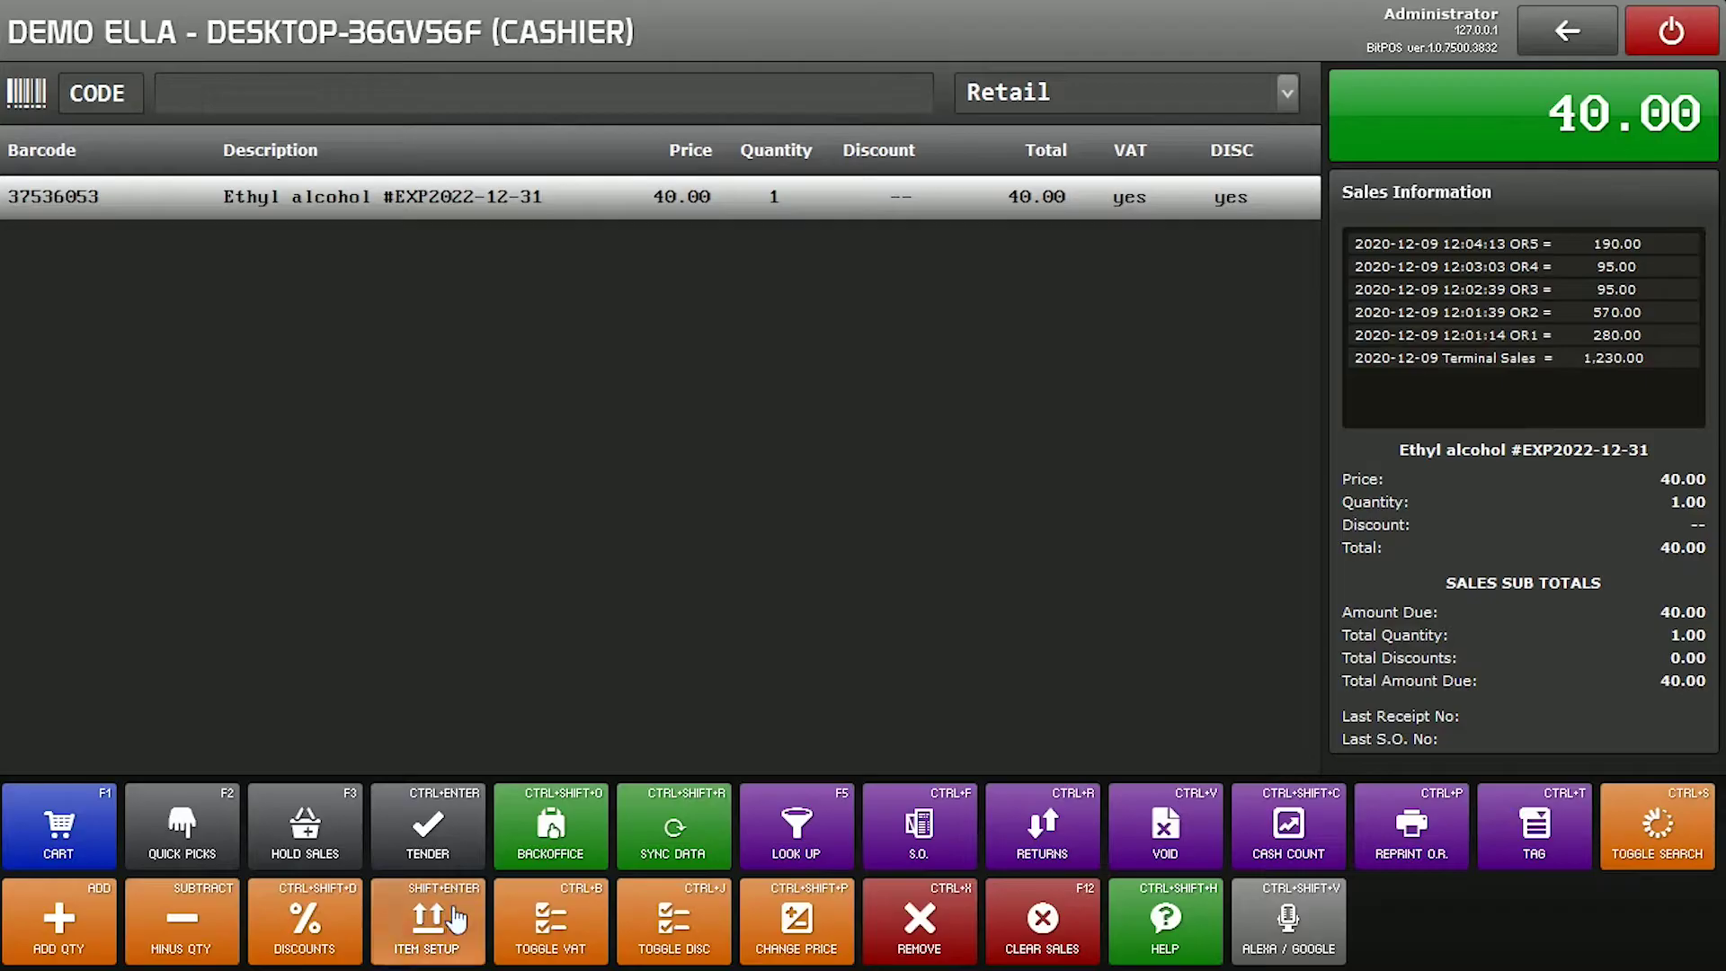
- Set the Ethyl alcohol quantity to 5 in Item Setup and confirm the 2022-12-31 expiry
click(454, 919)
click(881, 502)
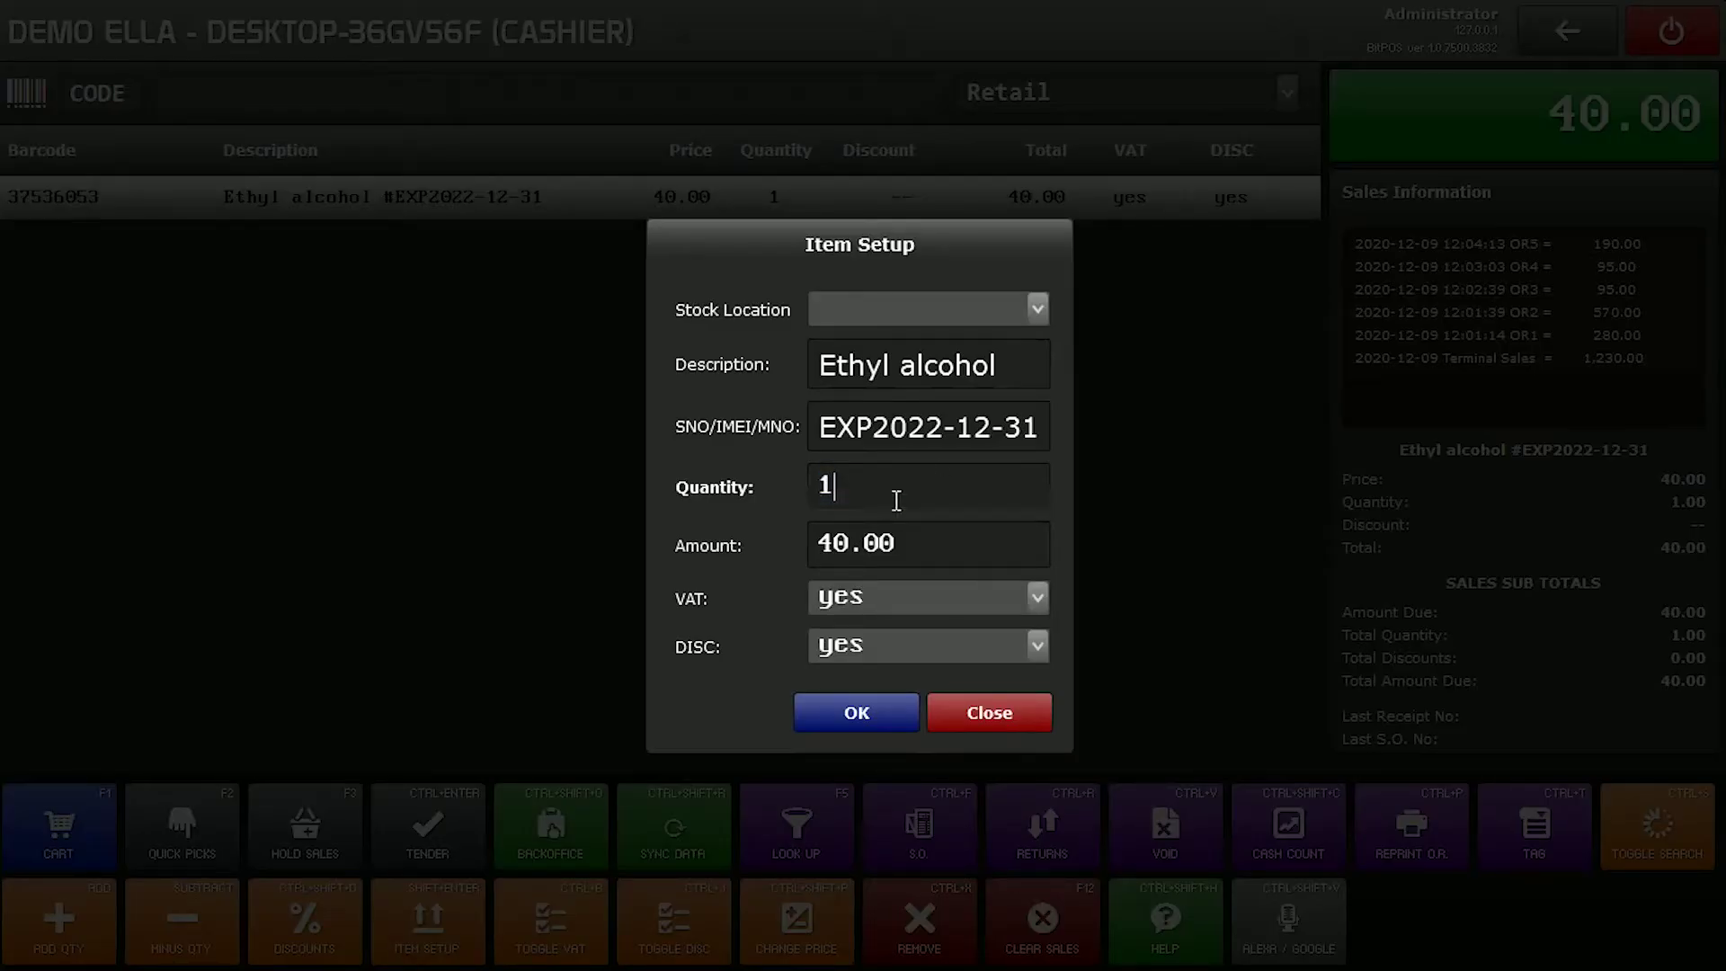
key(BackSpace)
text(5)
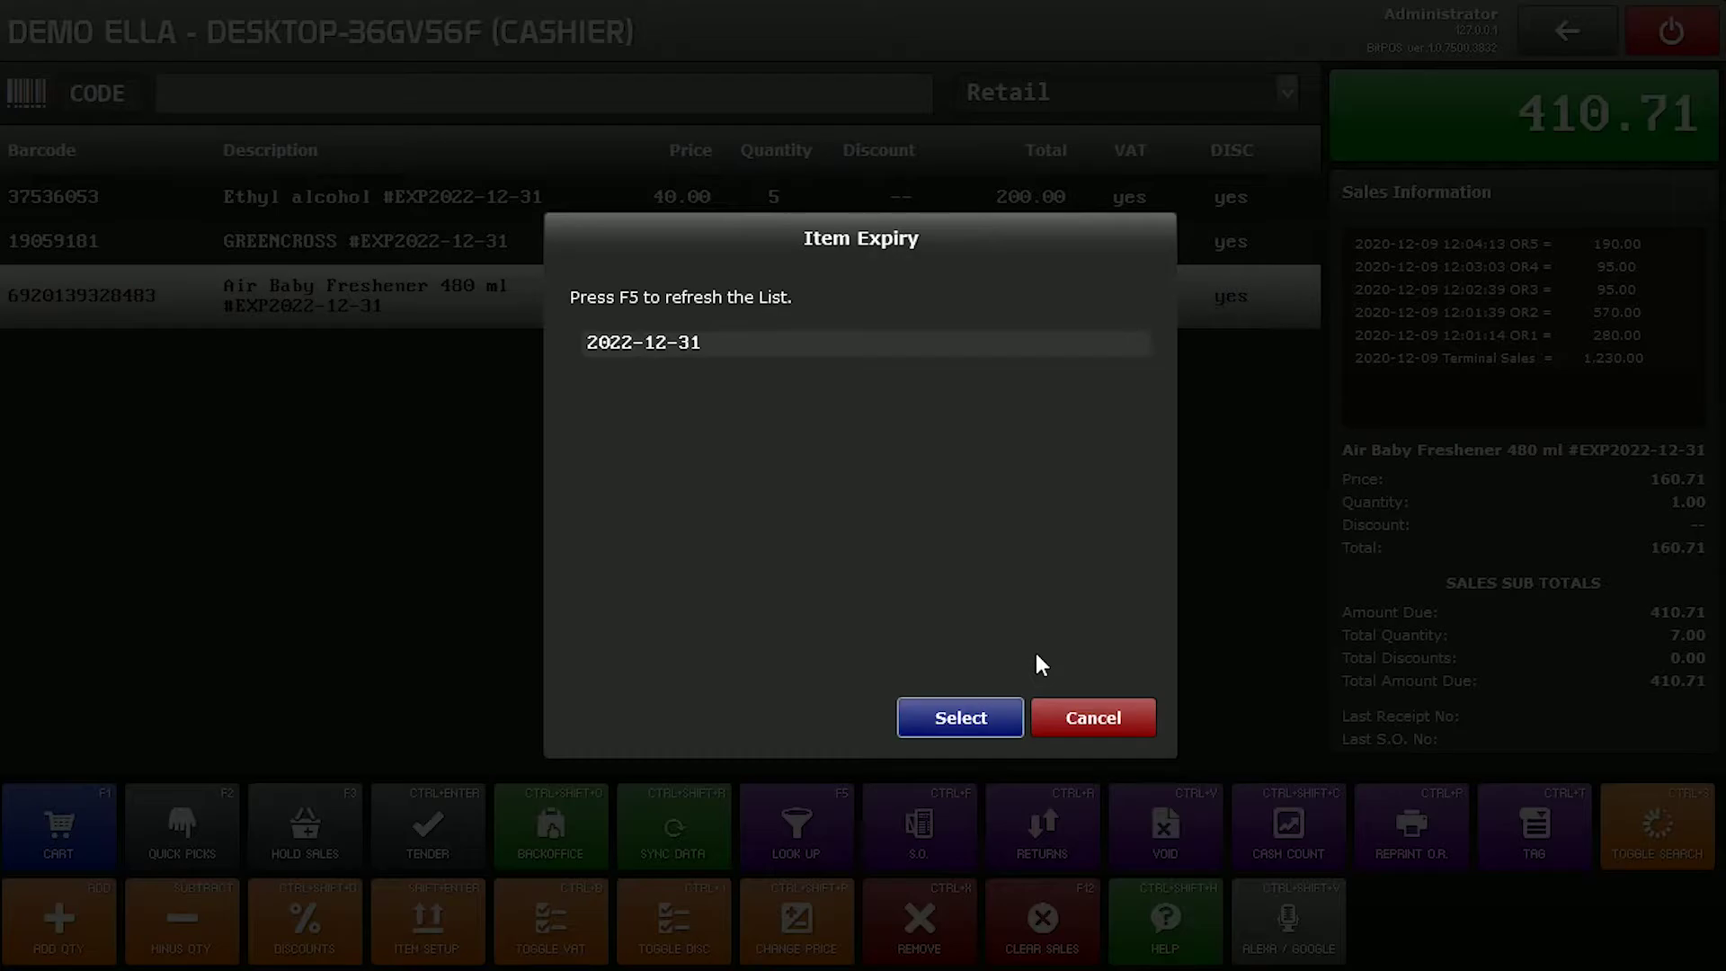
key(Return)
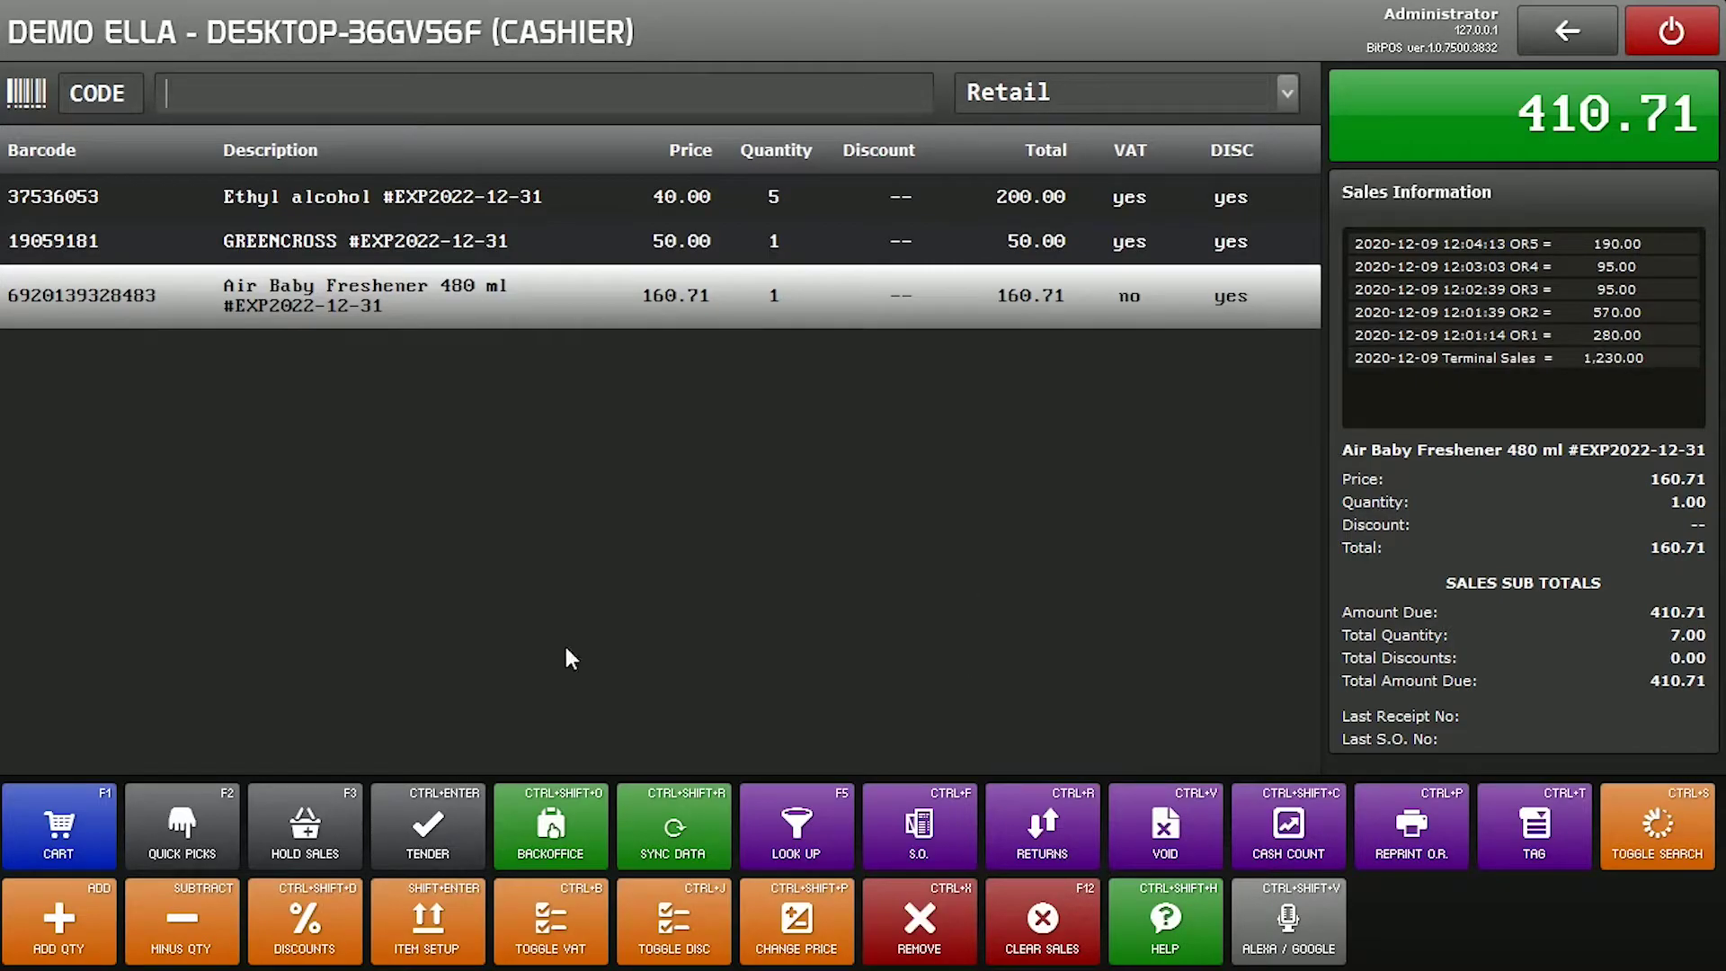
click(423, 850)
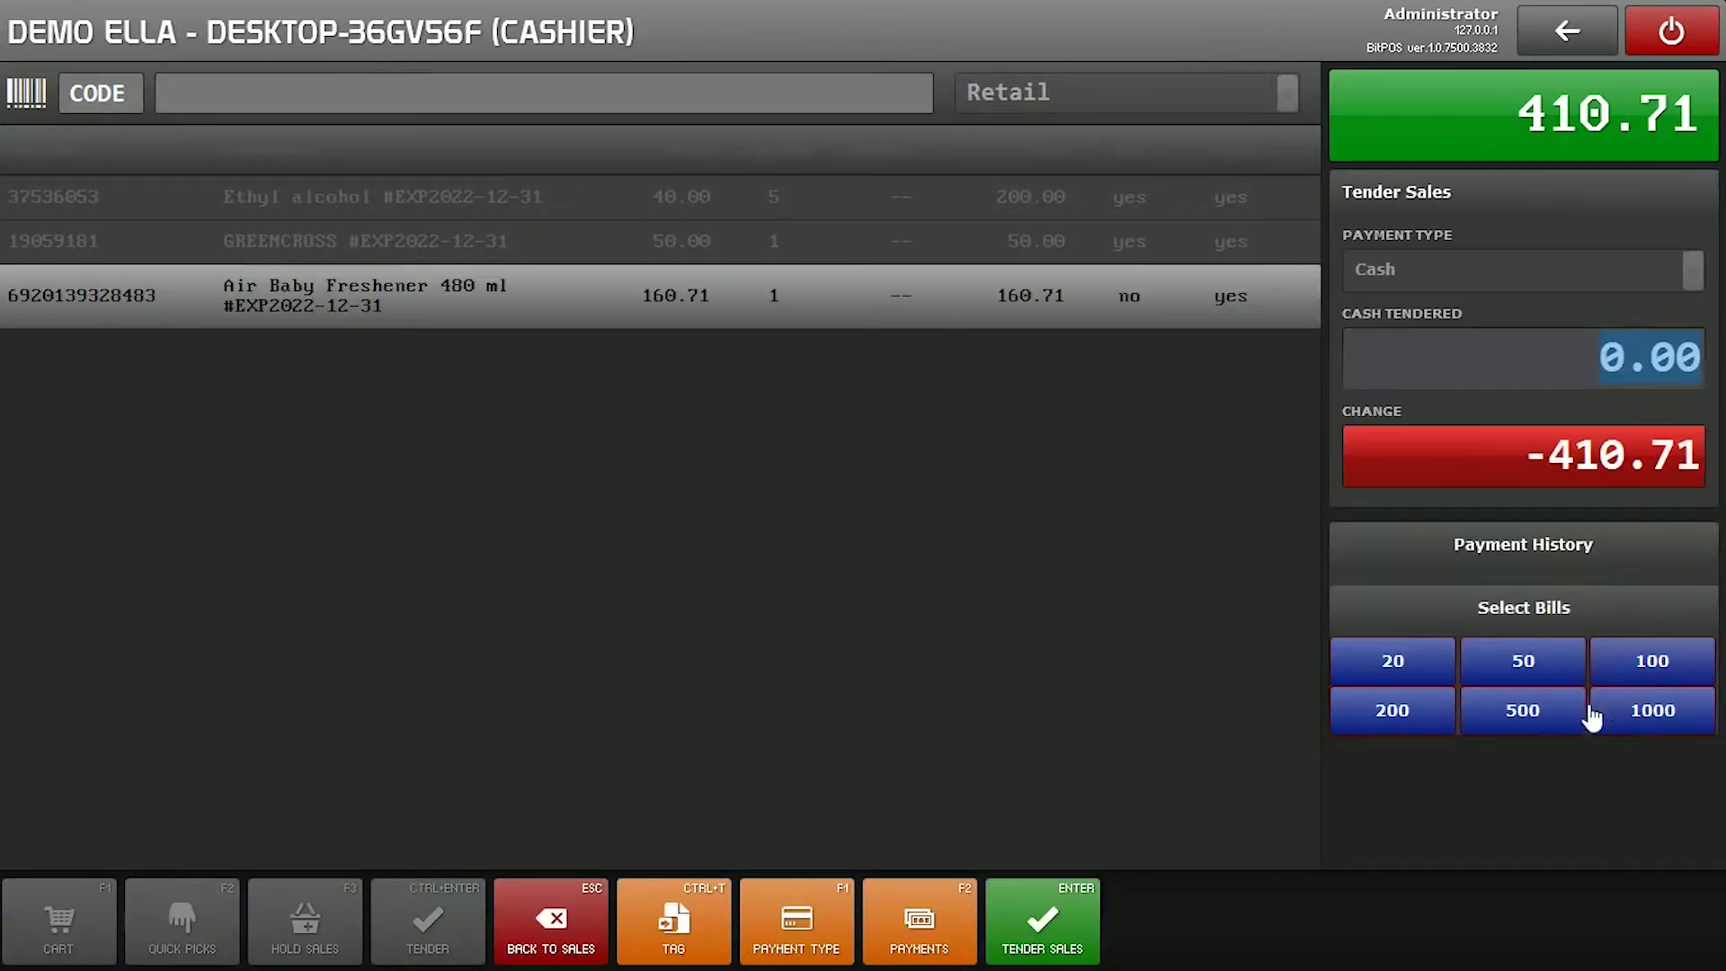
- Pay the 410.71 sale with a 500 cash bill, giving 89.29 change as receipt OR6
click(1522, 716)
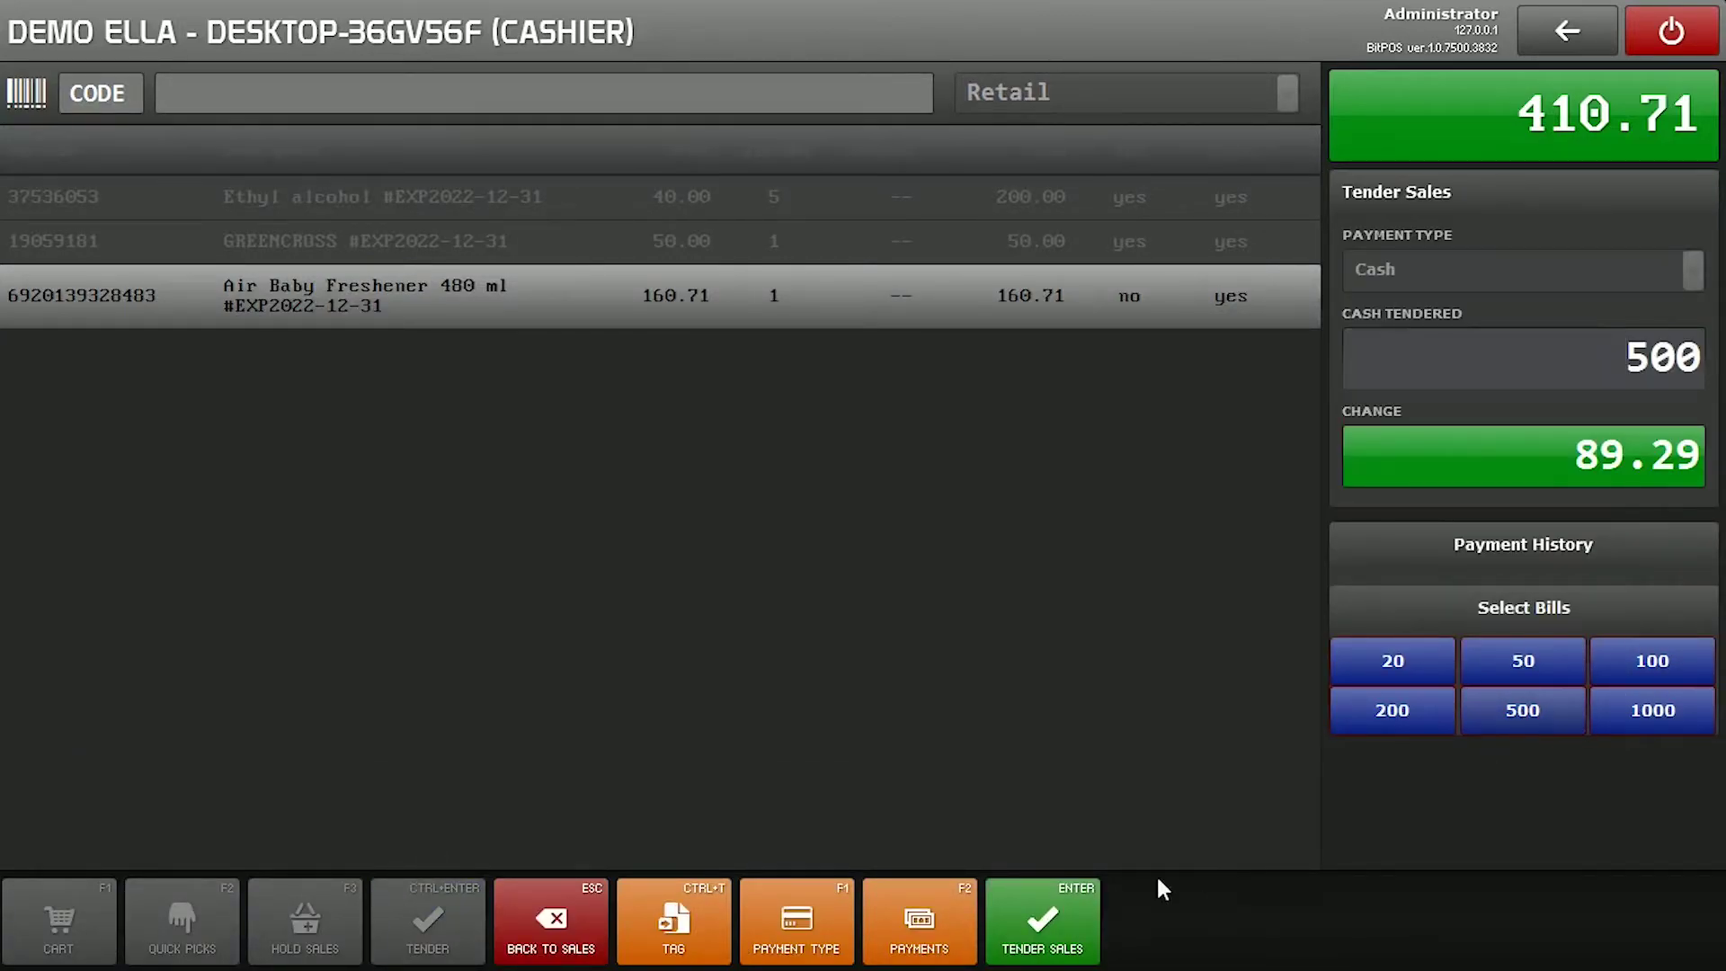
click(1072, 910)
click(1037, 583)
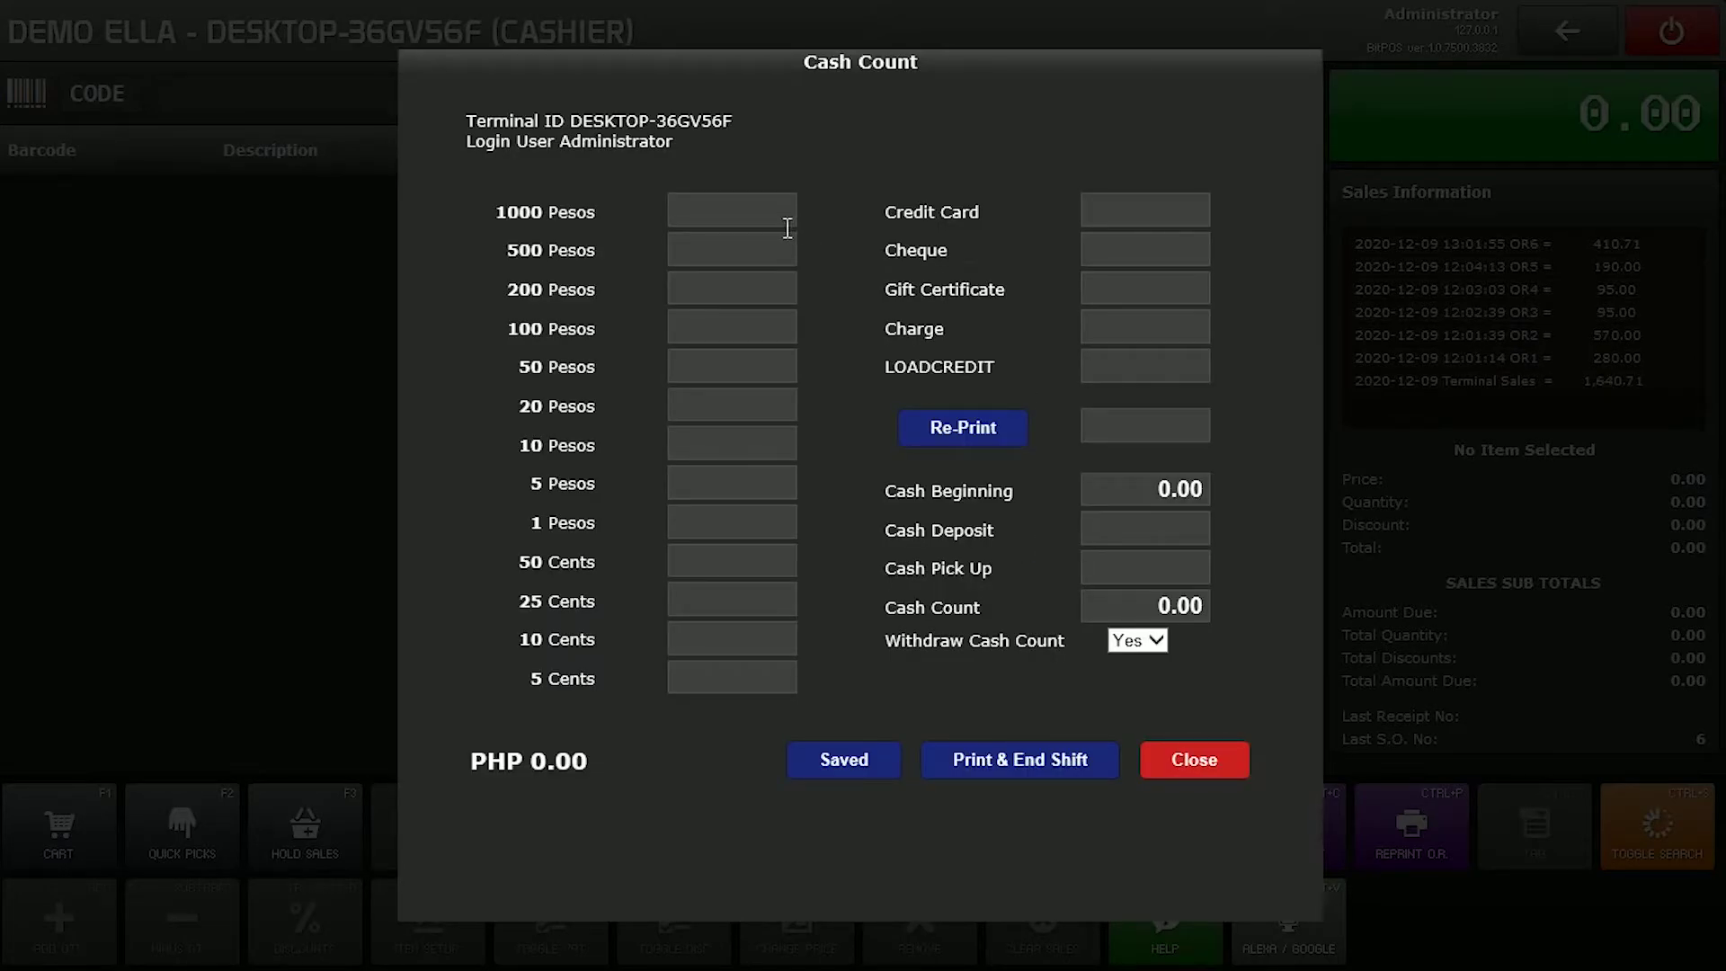
- Count the cash drawer as one 1000, five 200 and three 50 peso notes (PHP 2,150.00)
click(789, 212)
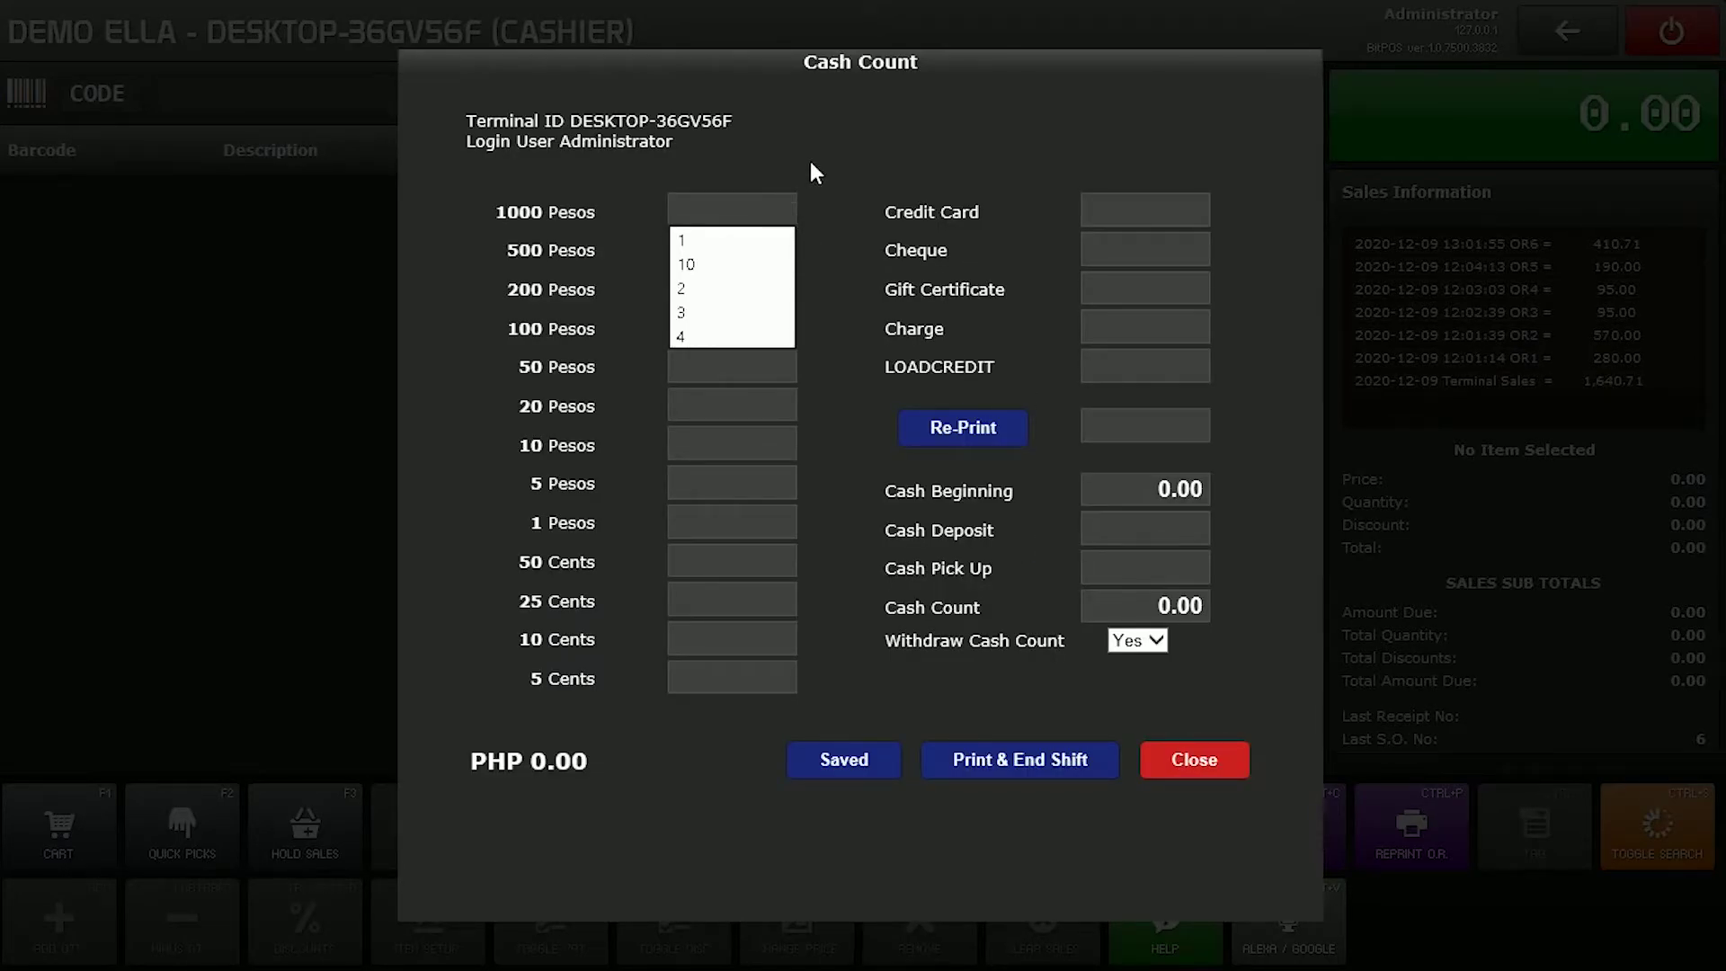
click(820, 209)
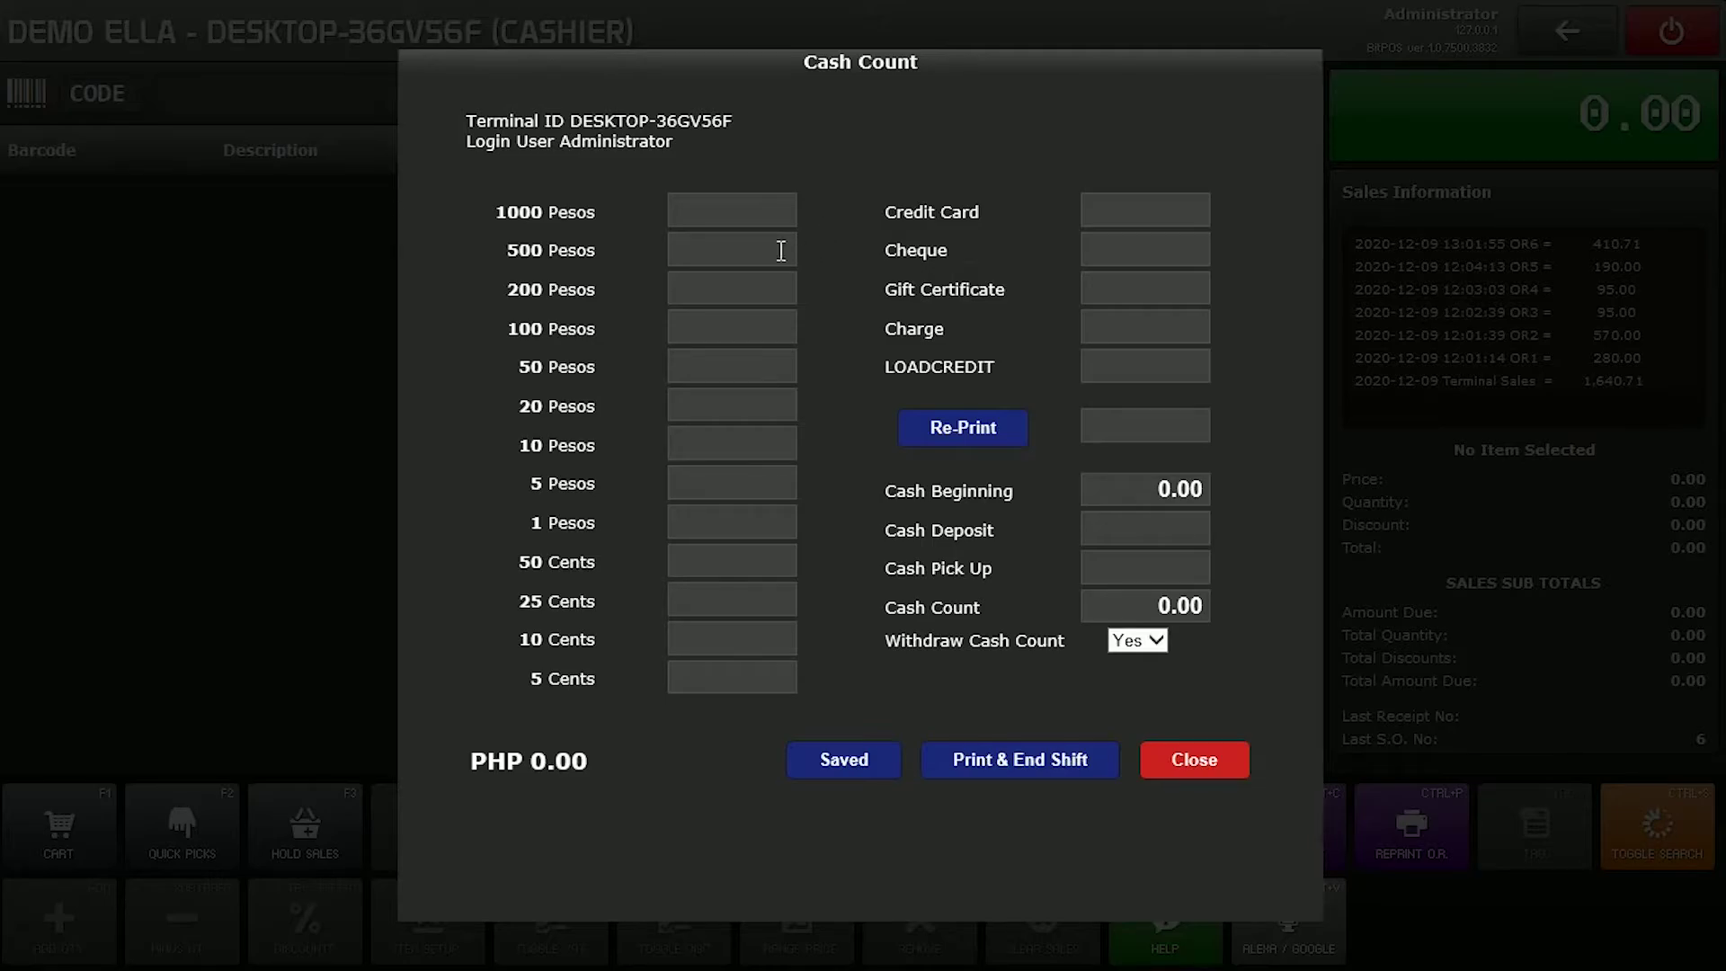
click(762, 214)
text(1)
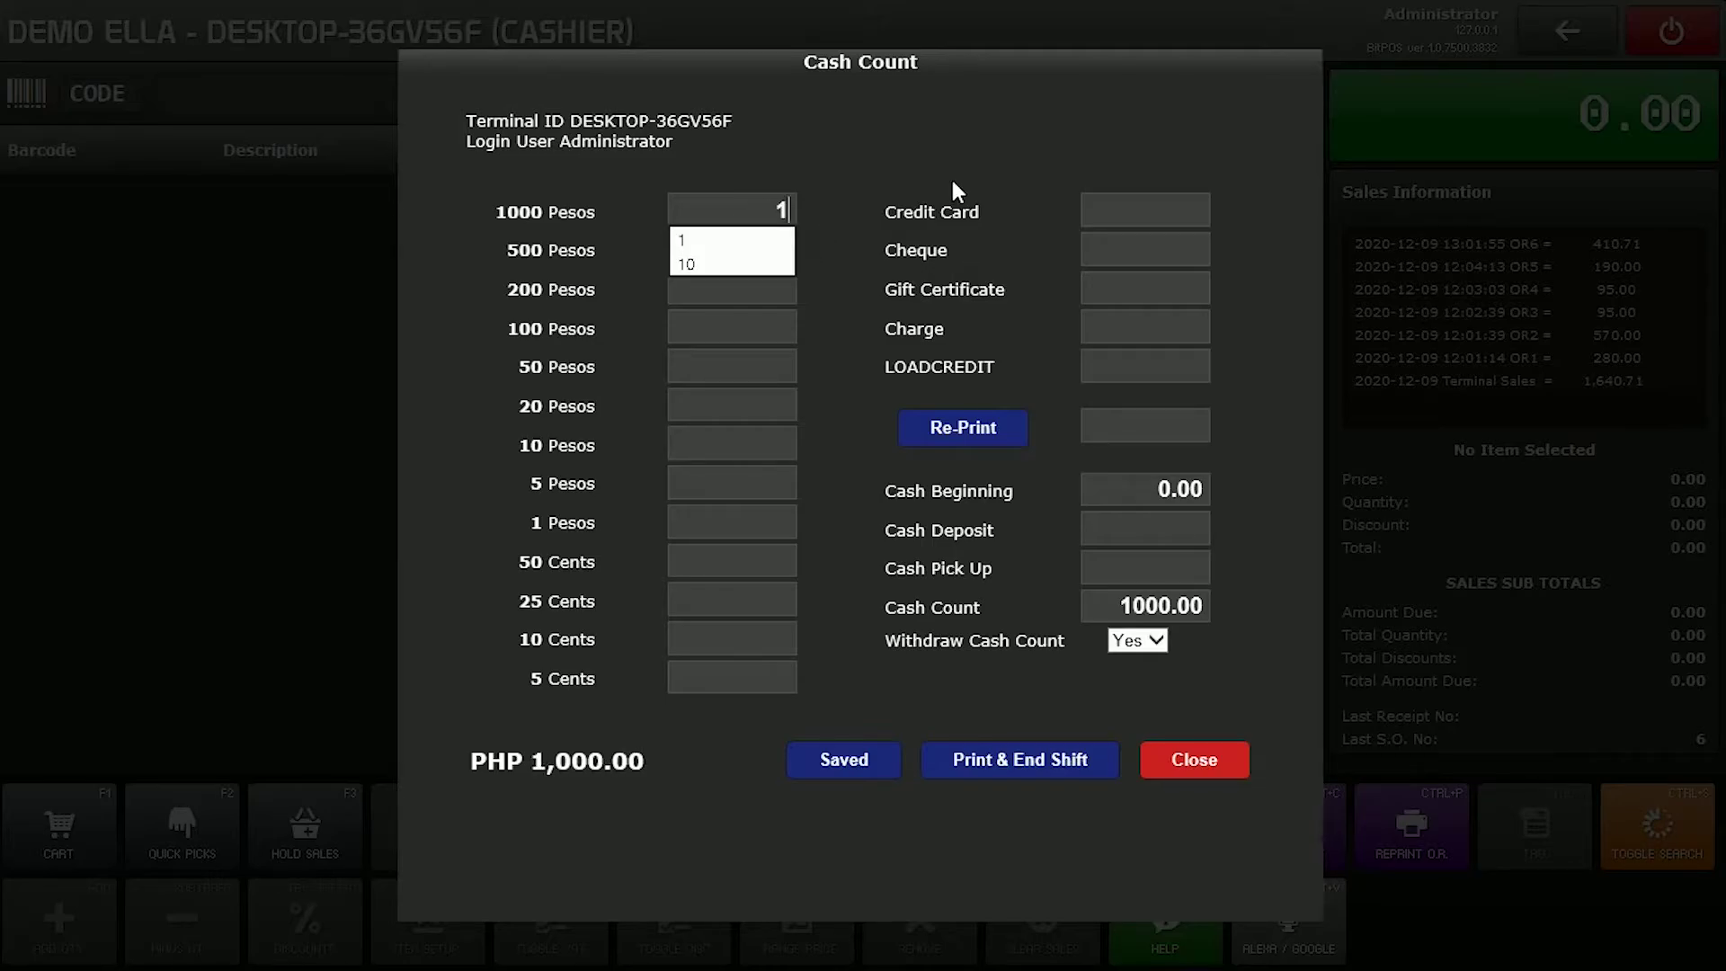
click(769, 304)
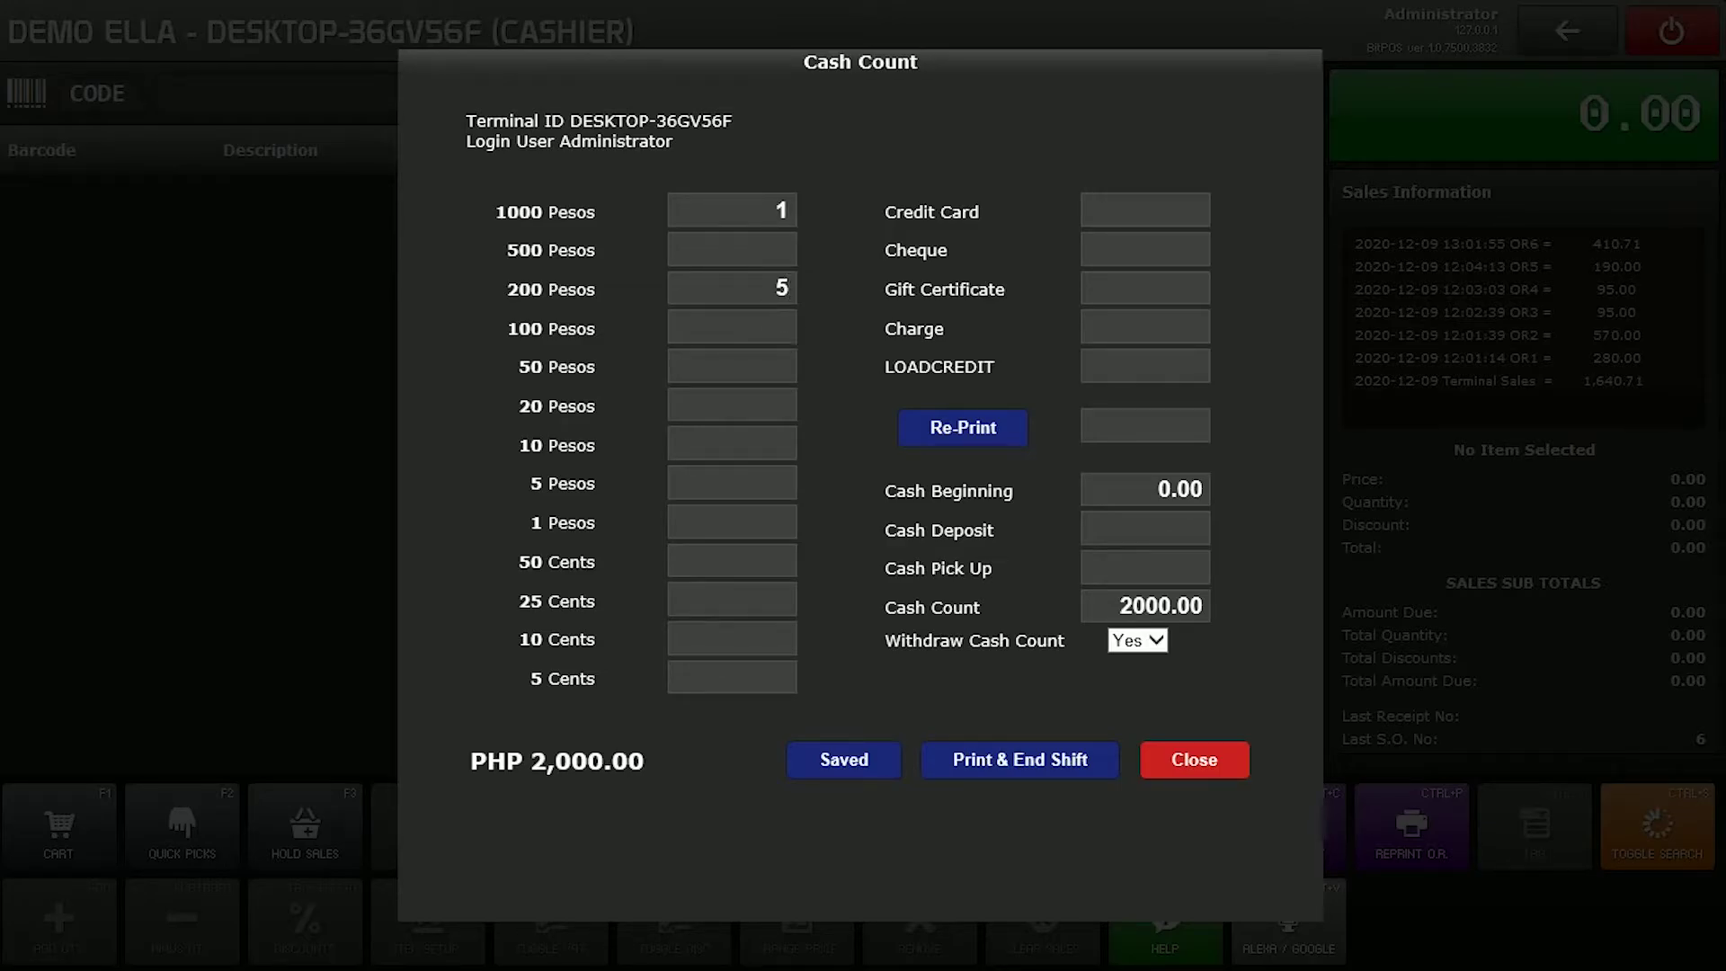
text(3)
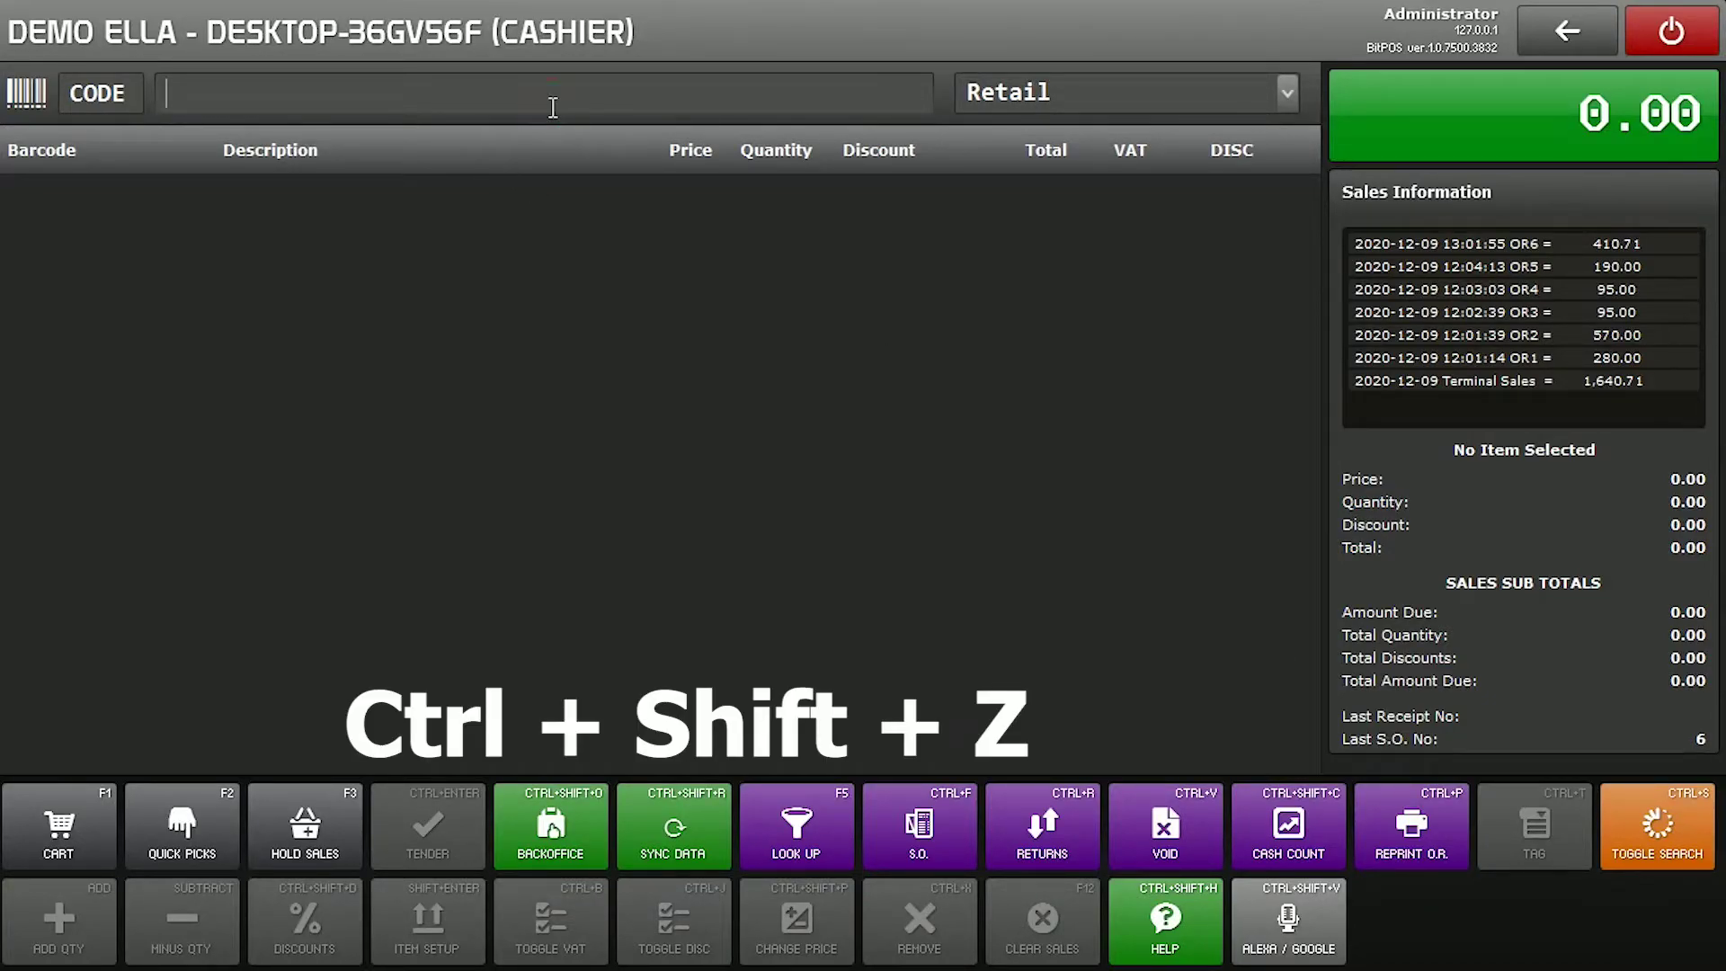
- Print the end-of-shift reading with Ctrl+Shift+Z
key(ctrl+shift+z)
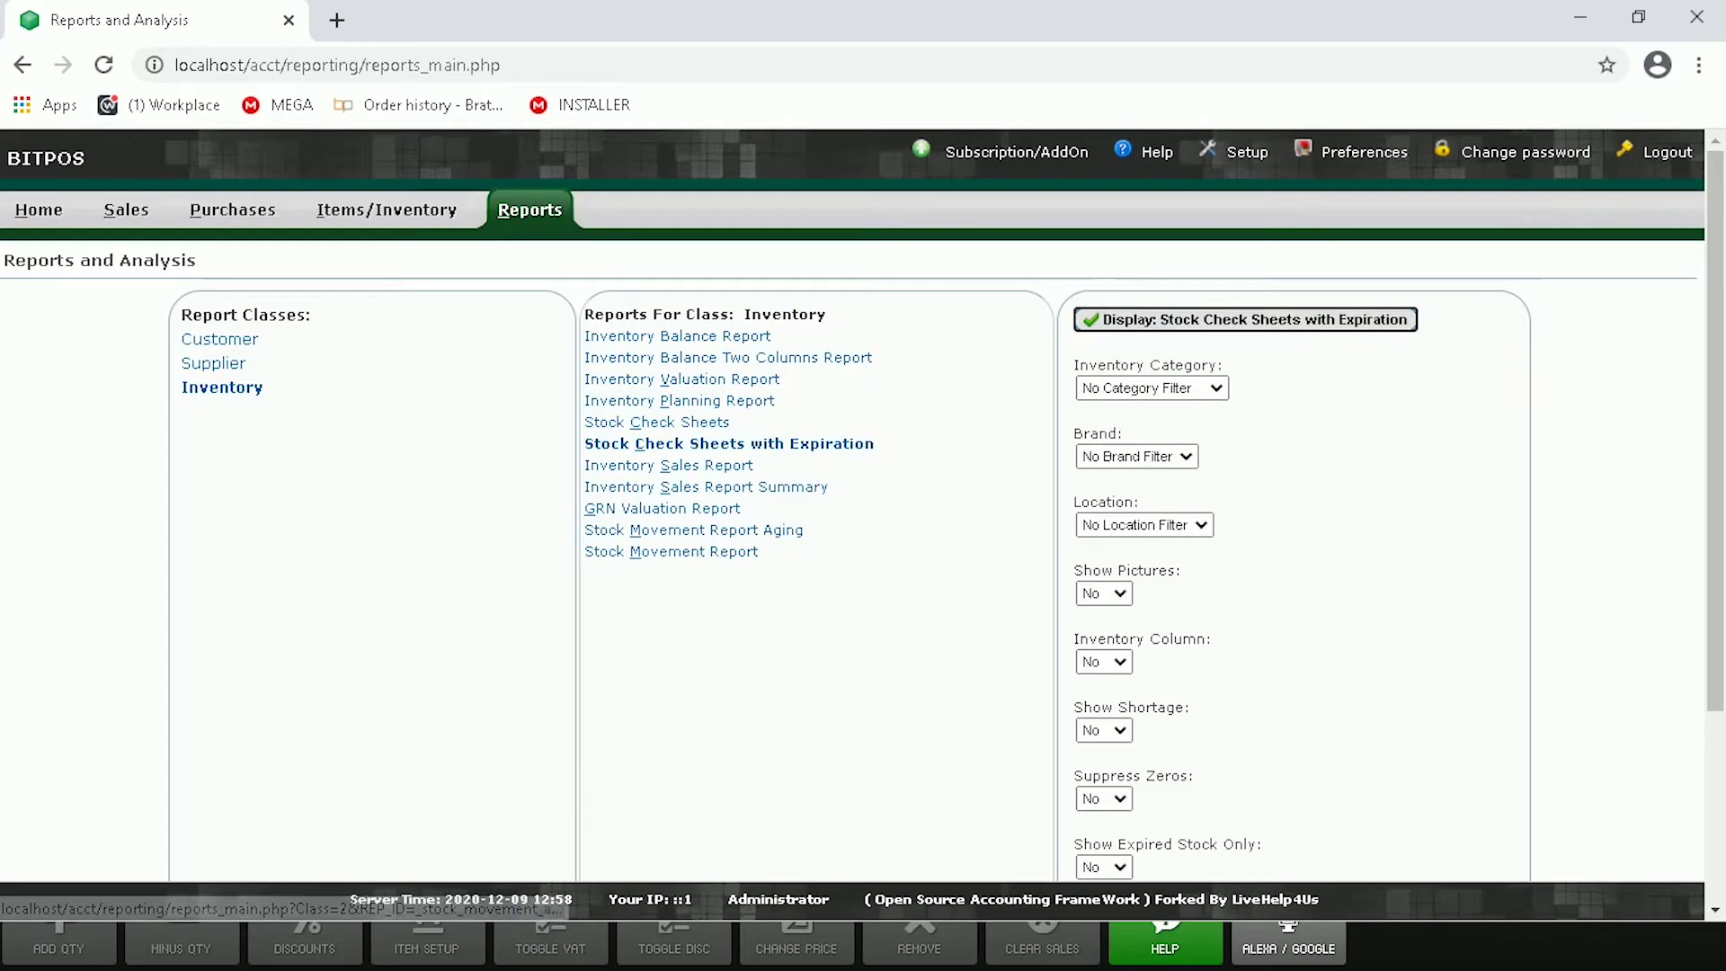
- Display the Stock Movement Report and zoom to Ethyl alcohol: 30 in, 5 out, balance 25
click(738, 552)
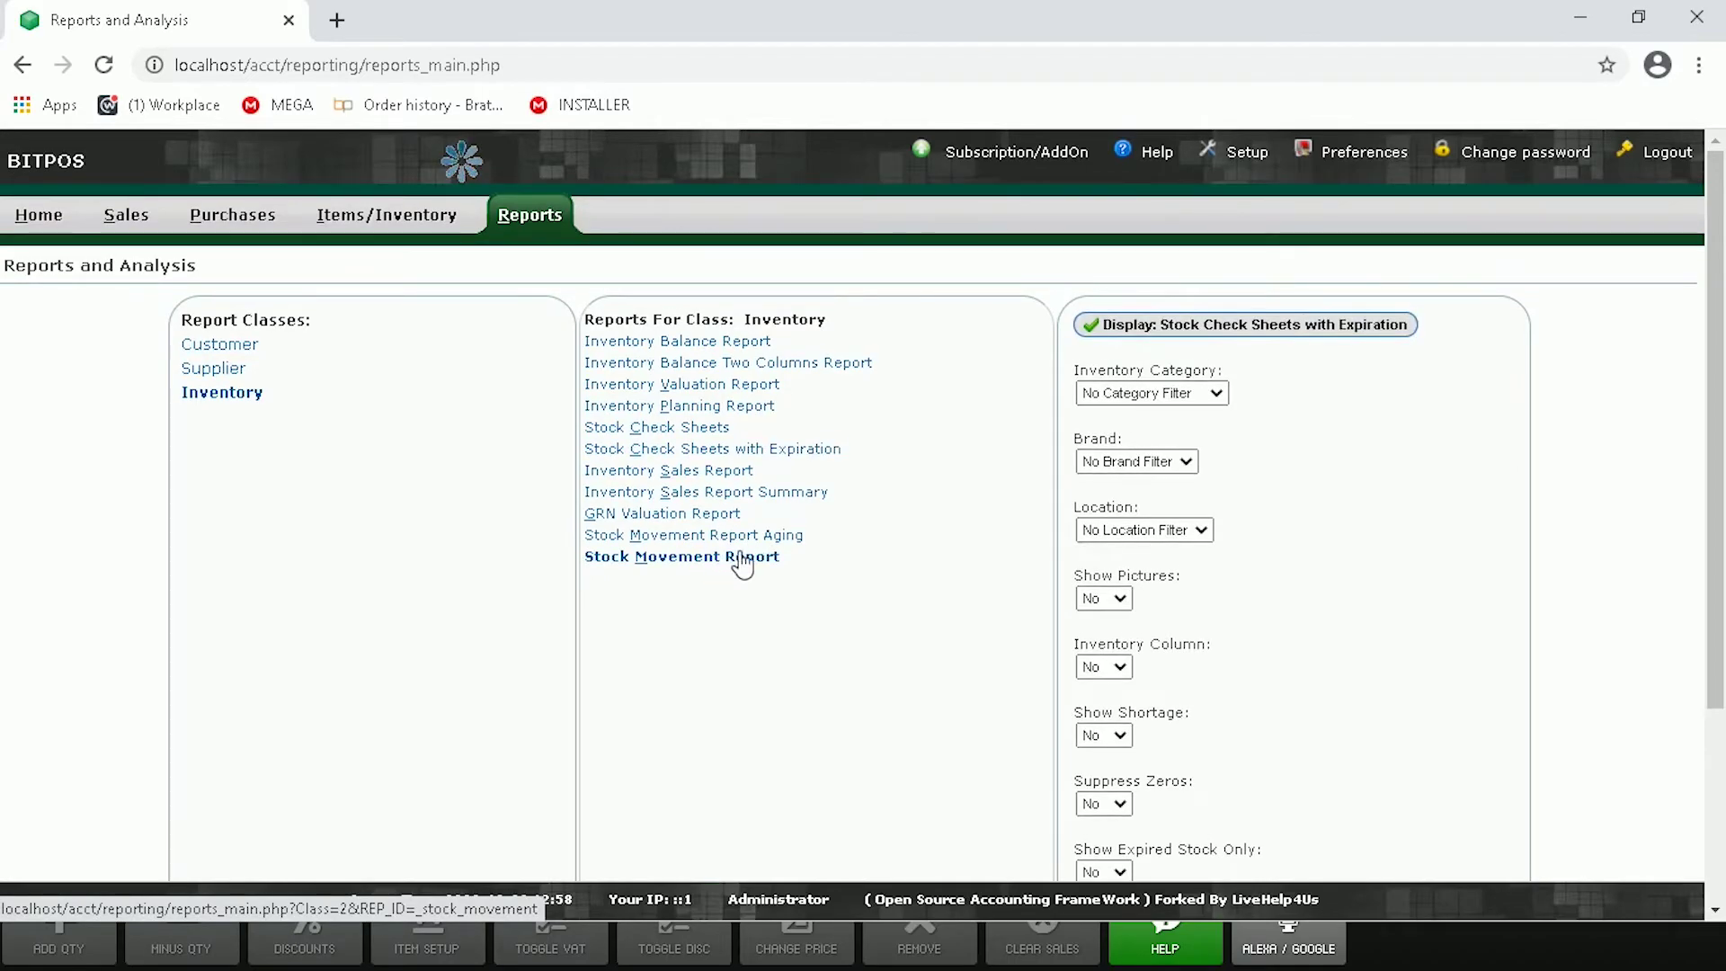
click(1256, 325)
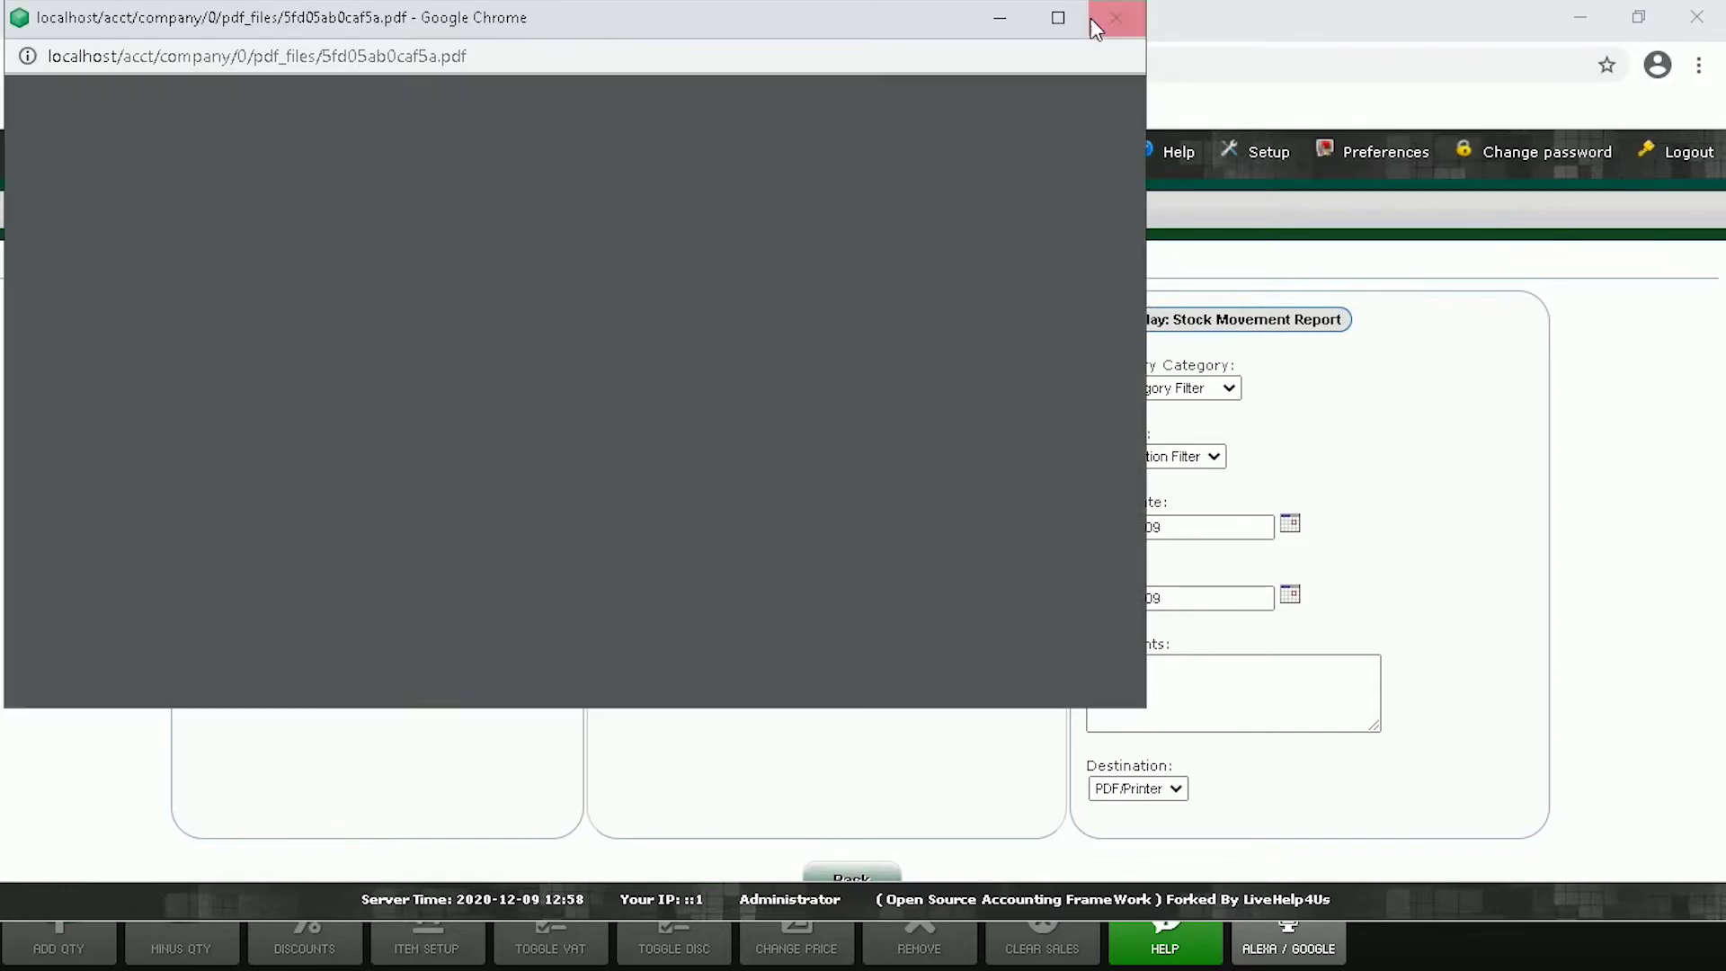
click(1067, 20)
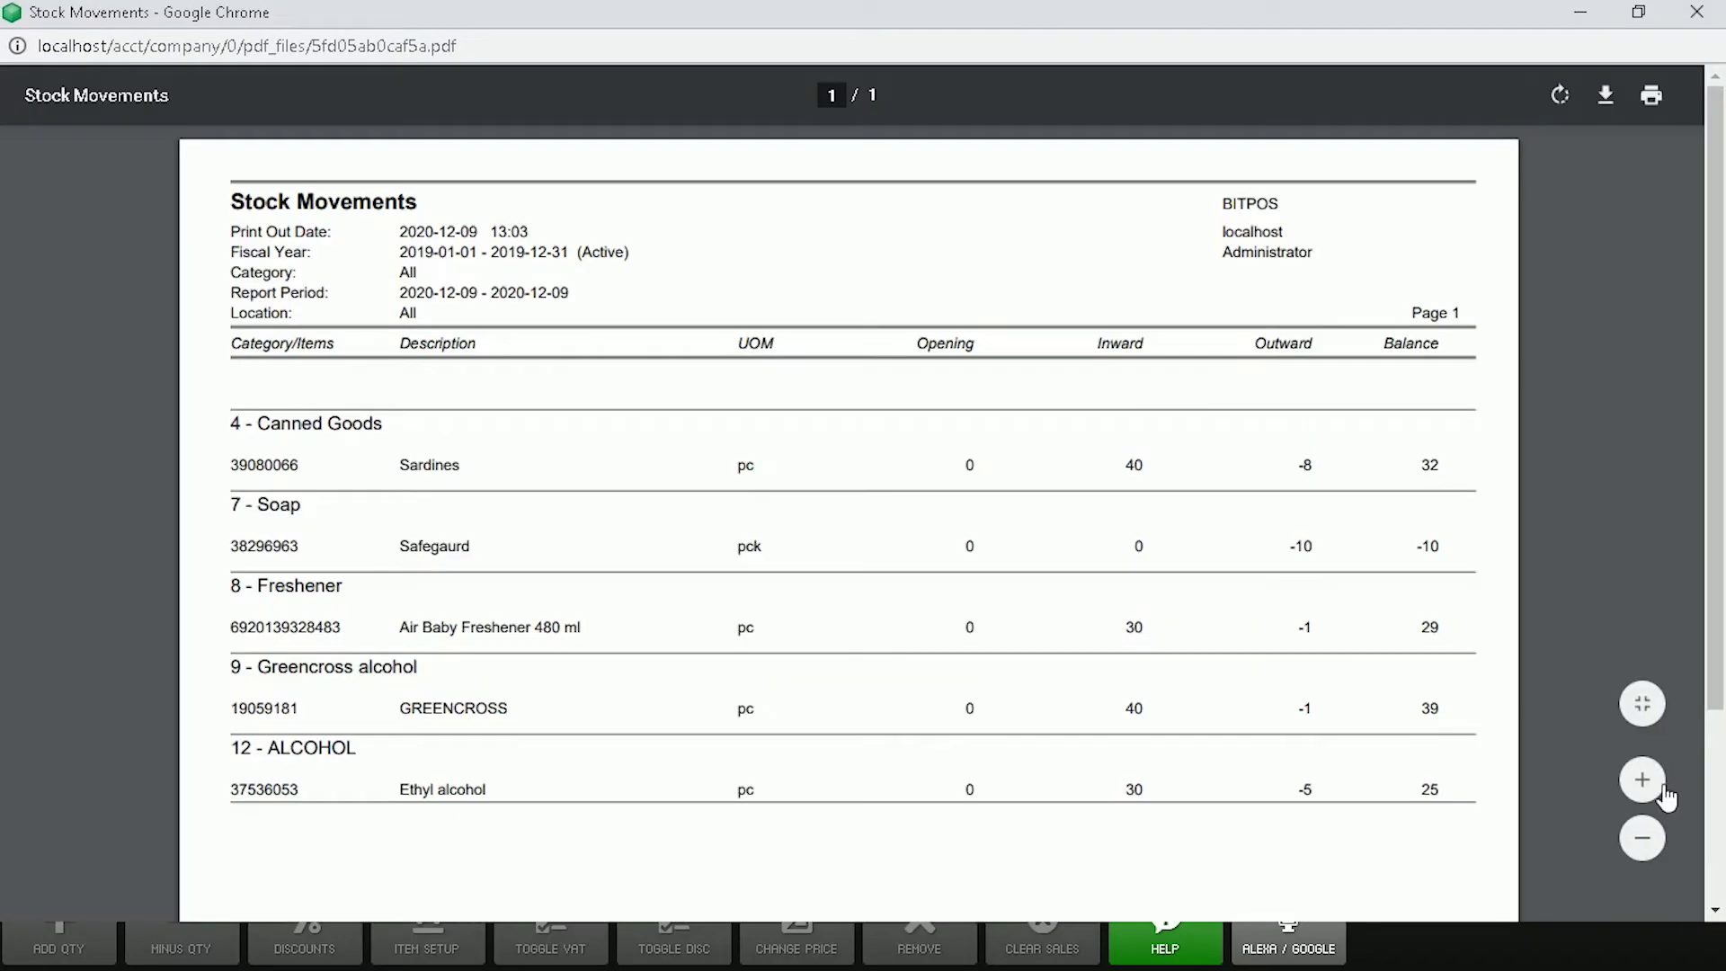
click(1662, 787)
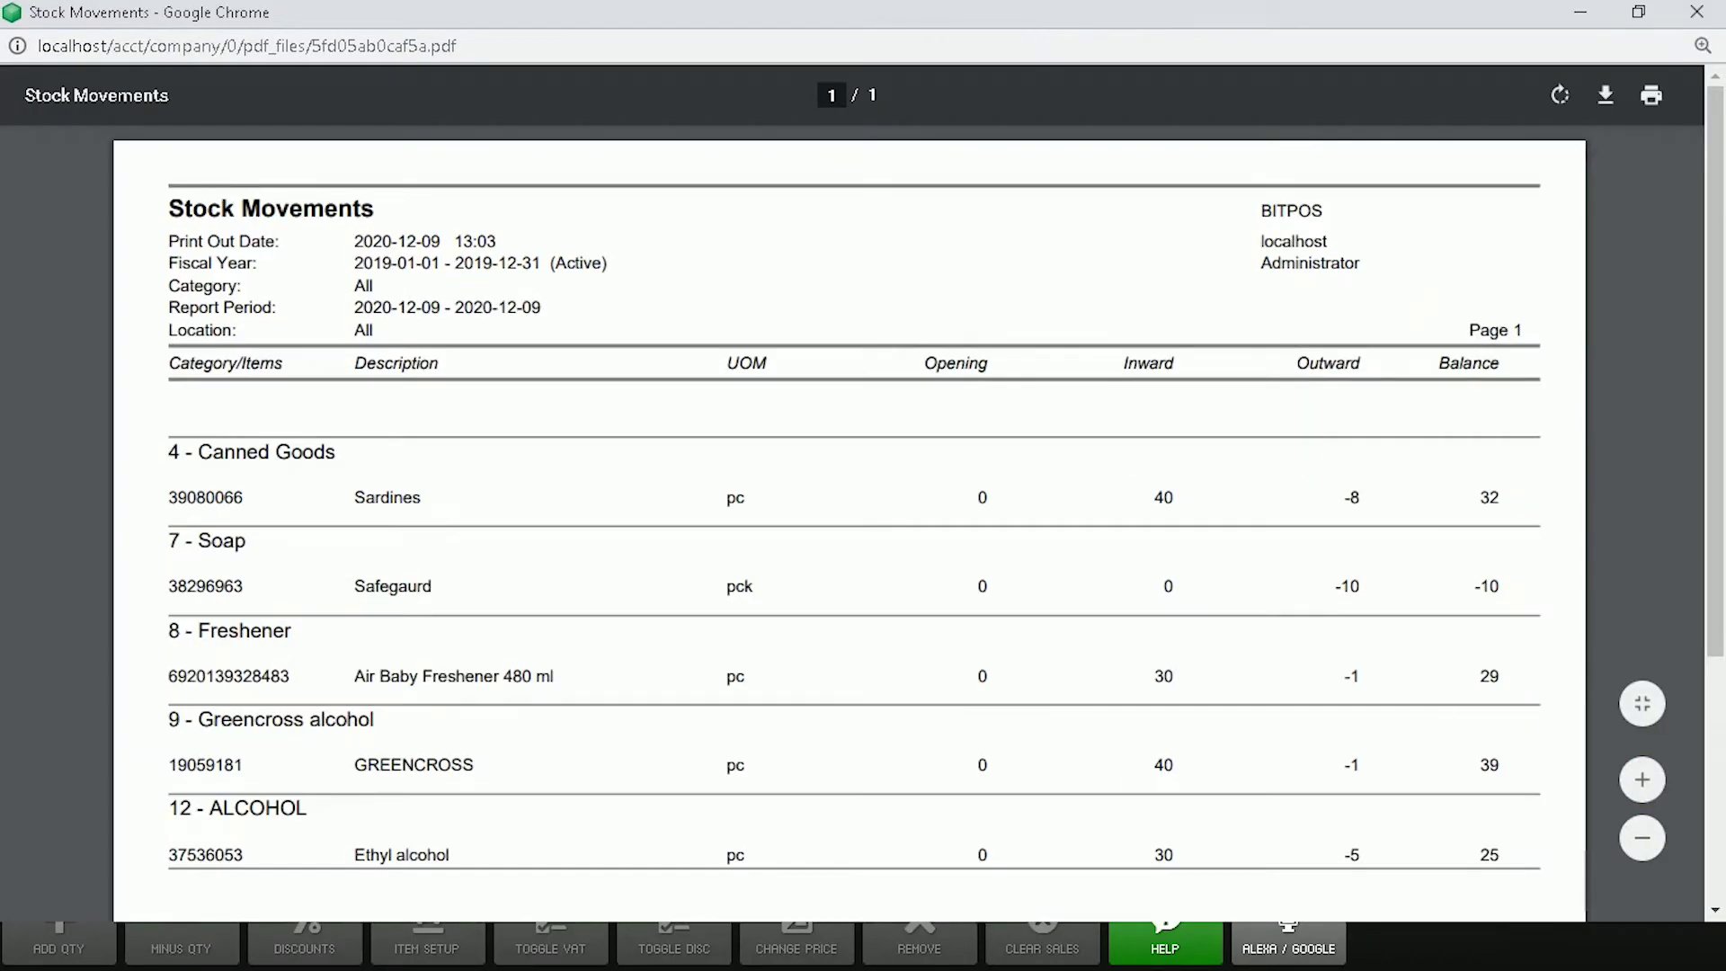
scroll(1318, 752, down, 2)
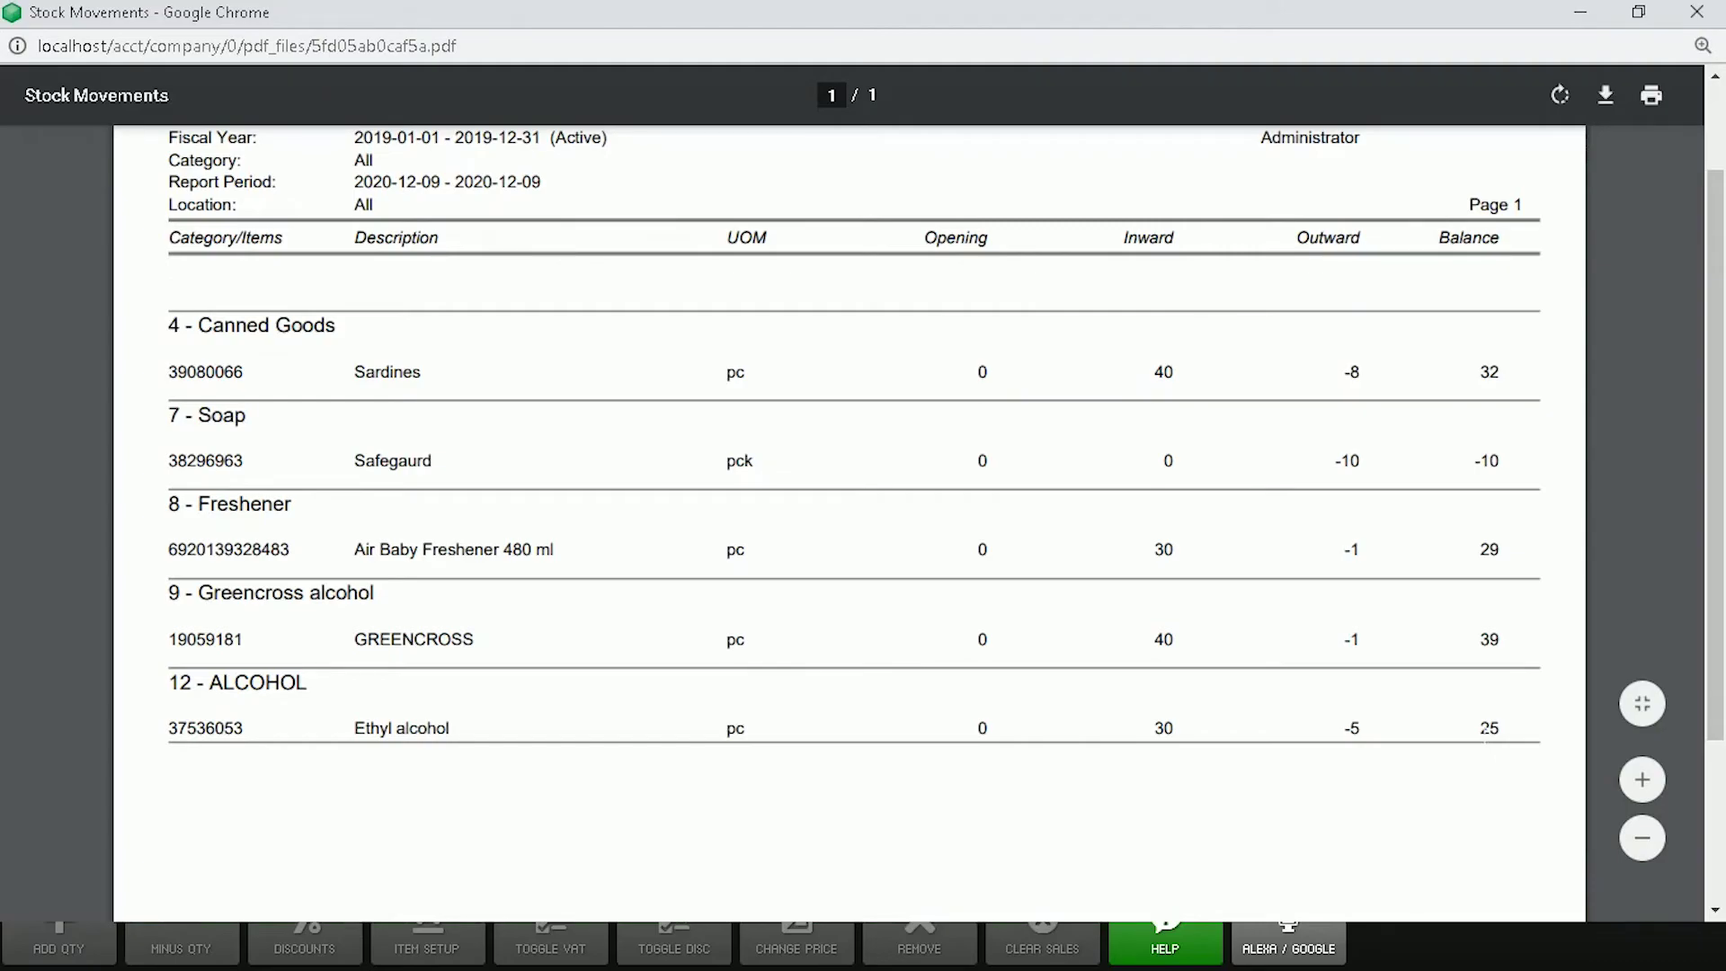
drag(1484, 730, 1528, 742)
- Display the POS - Sales Detail Report and review receipt 6 with five Ethyl alcohol for 200.00
click(1698, 11)
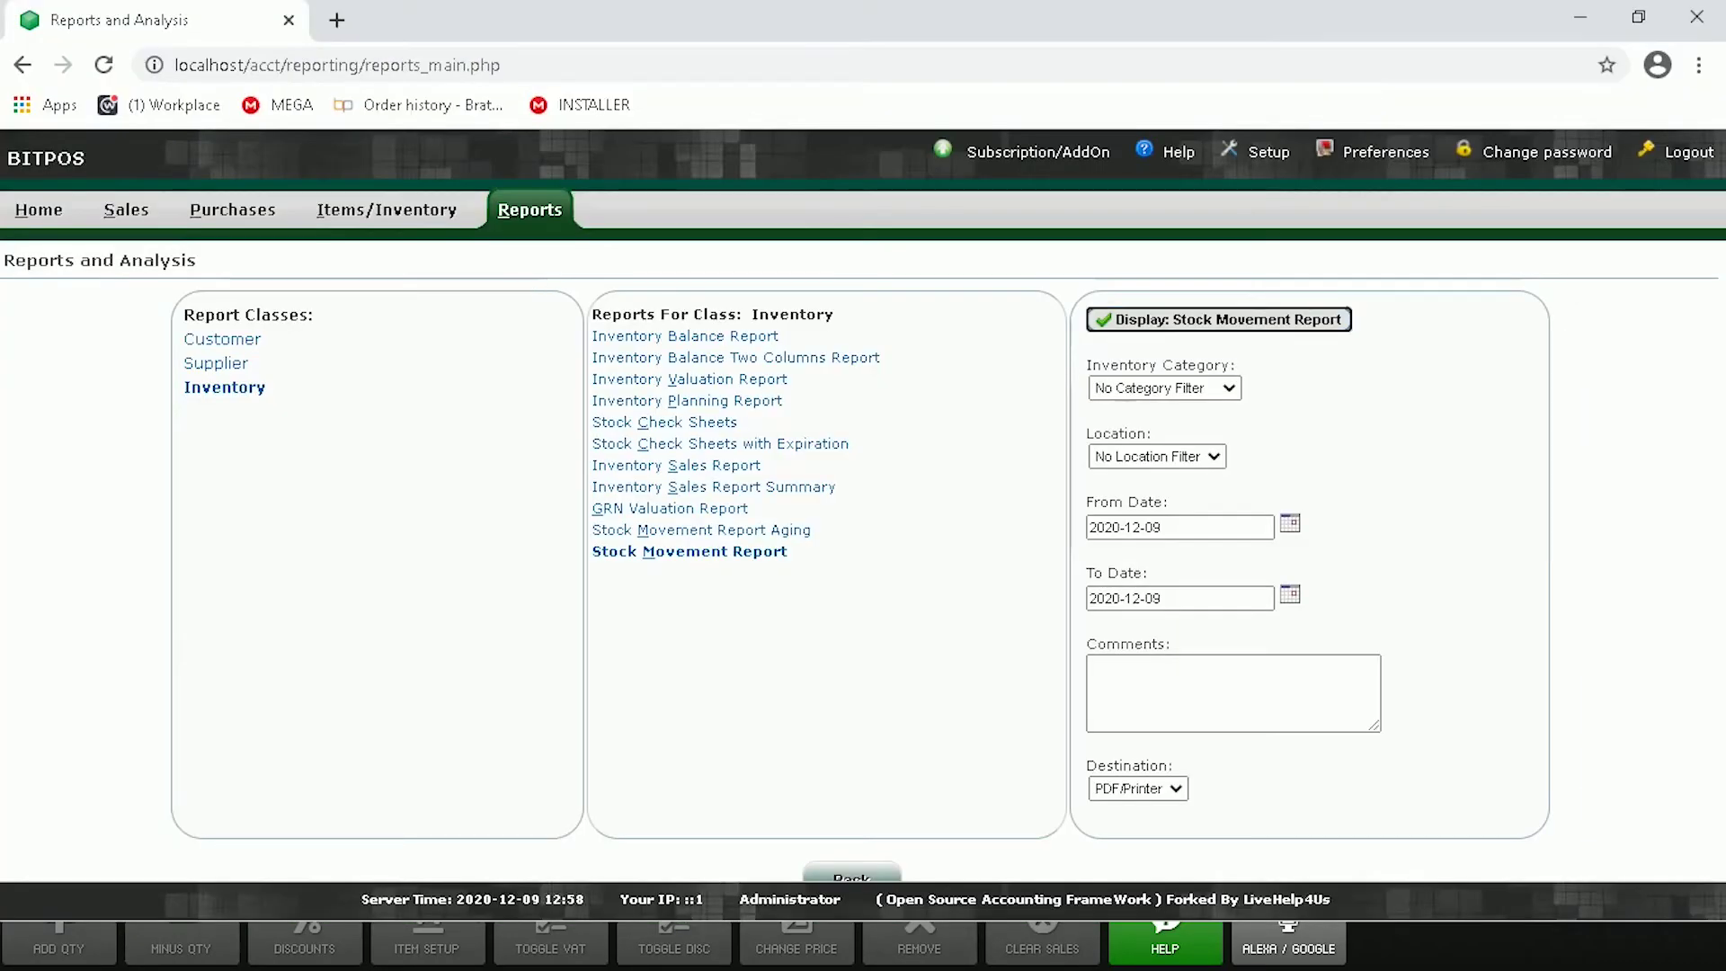
click(240, 339)
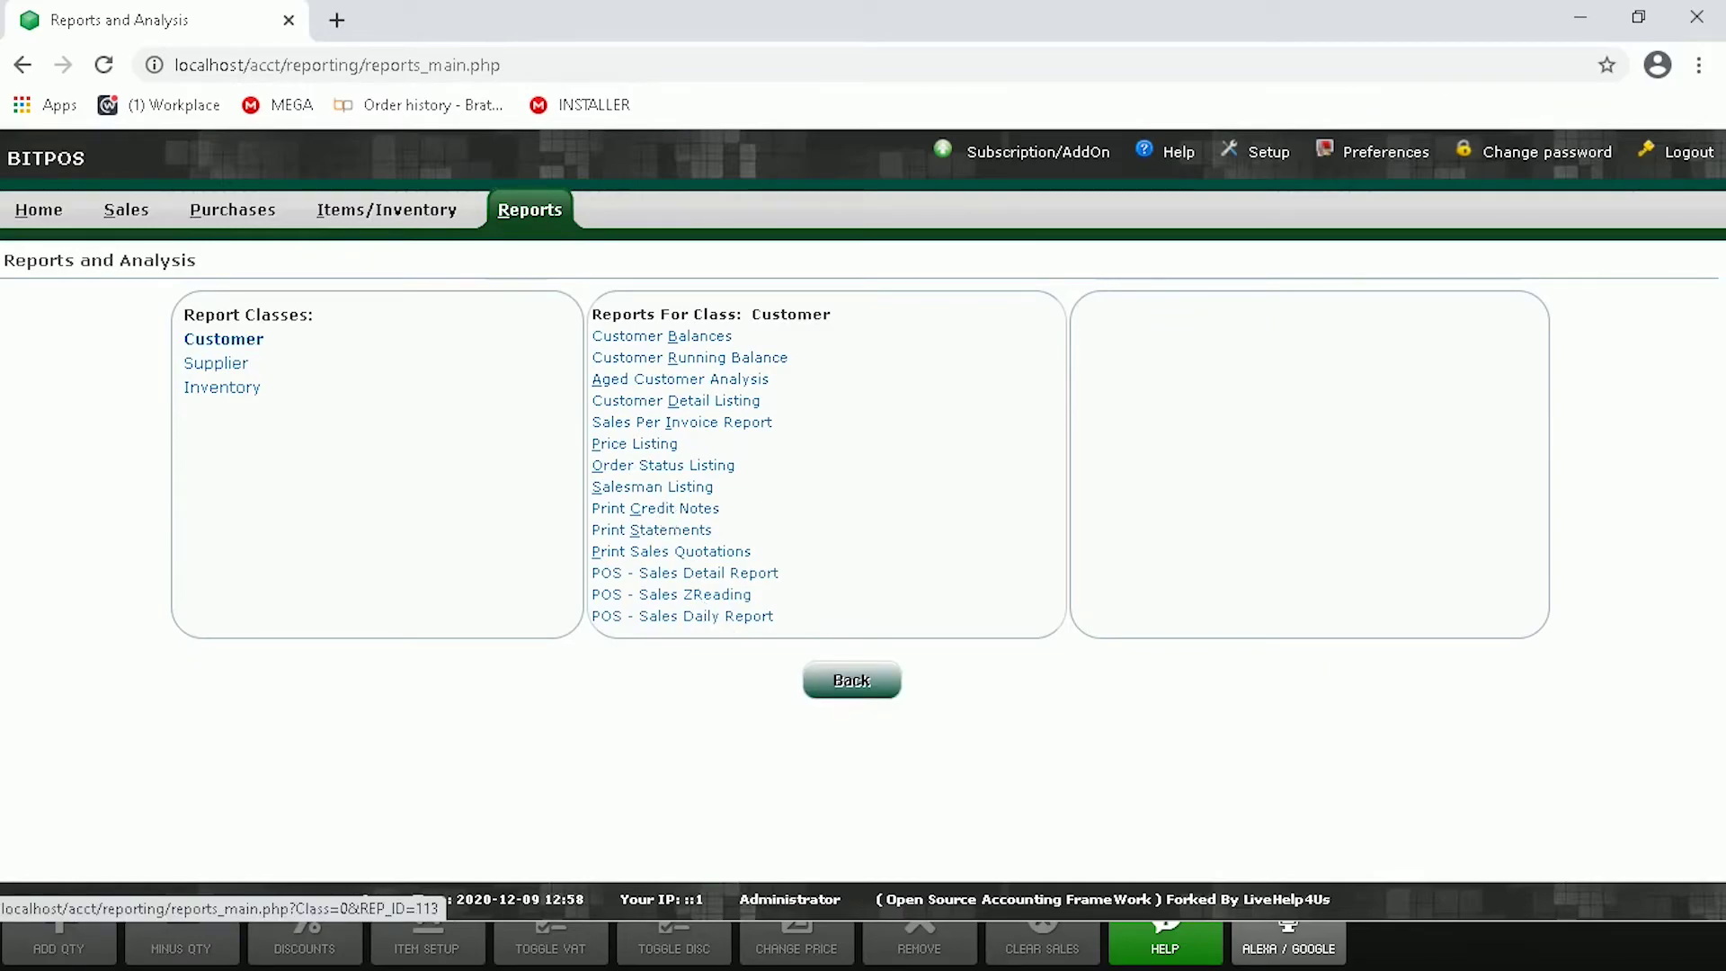
click(706, 574)
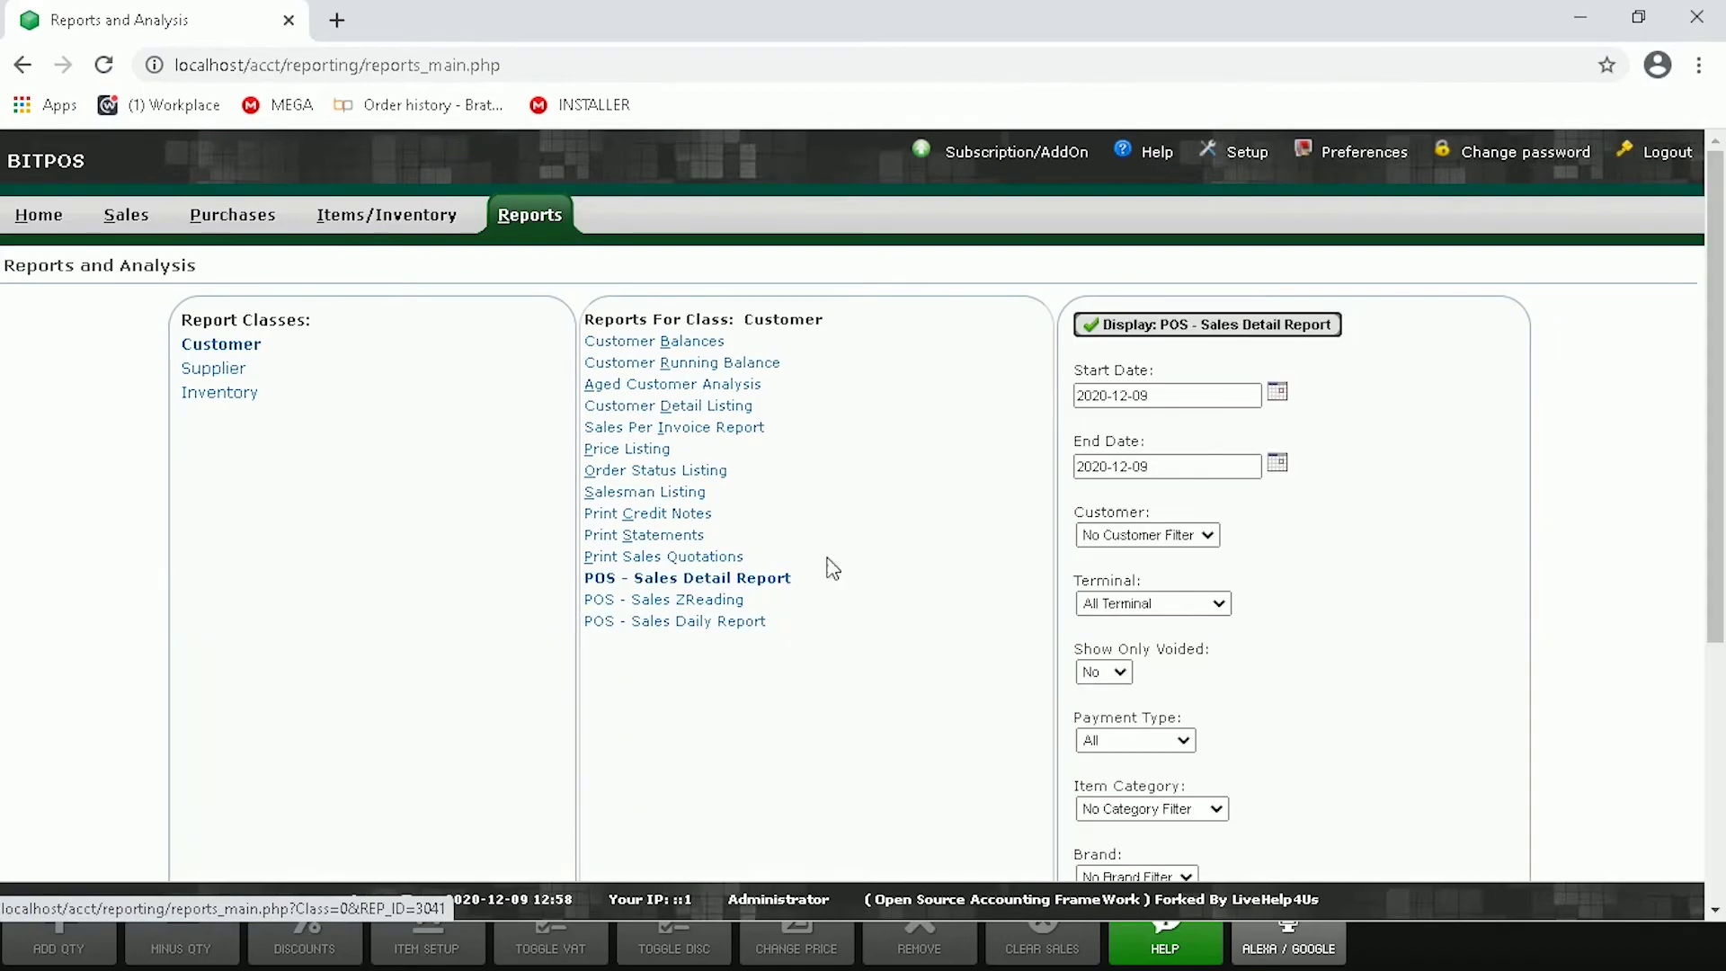
click(1135, 326)
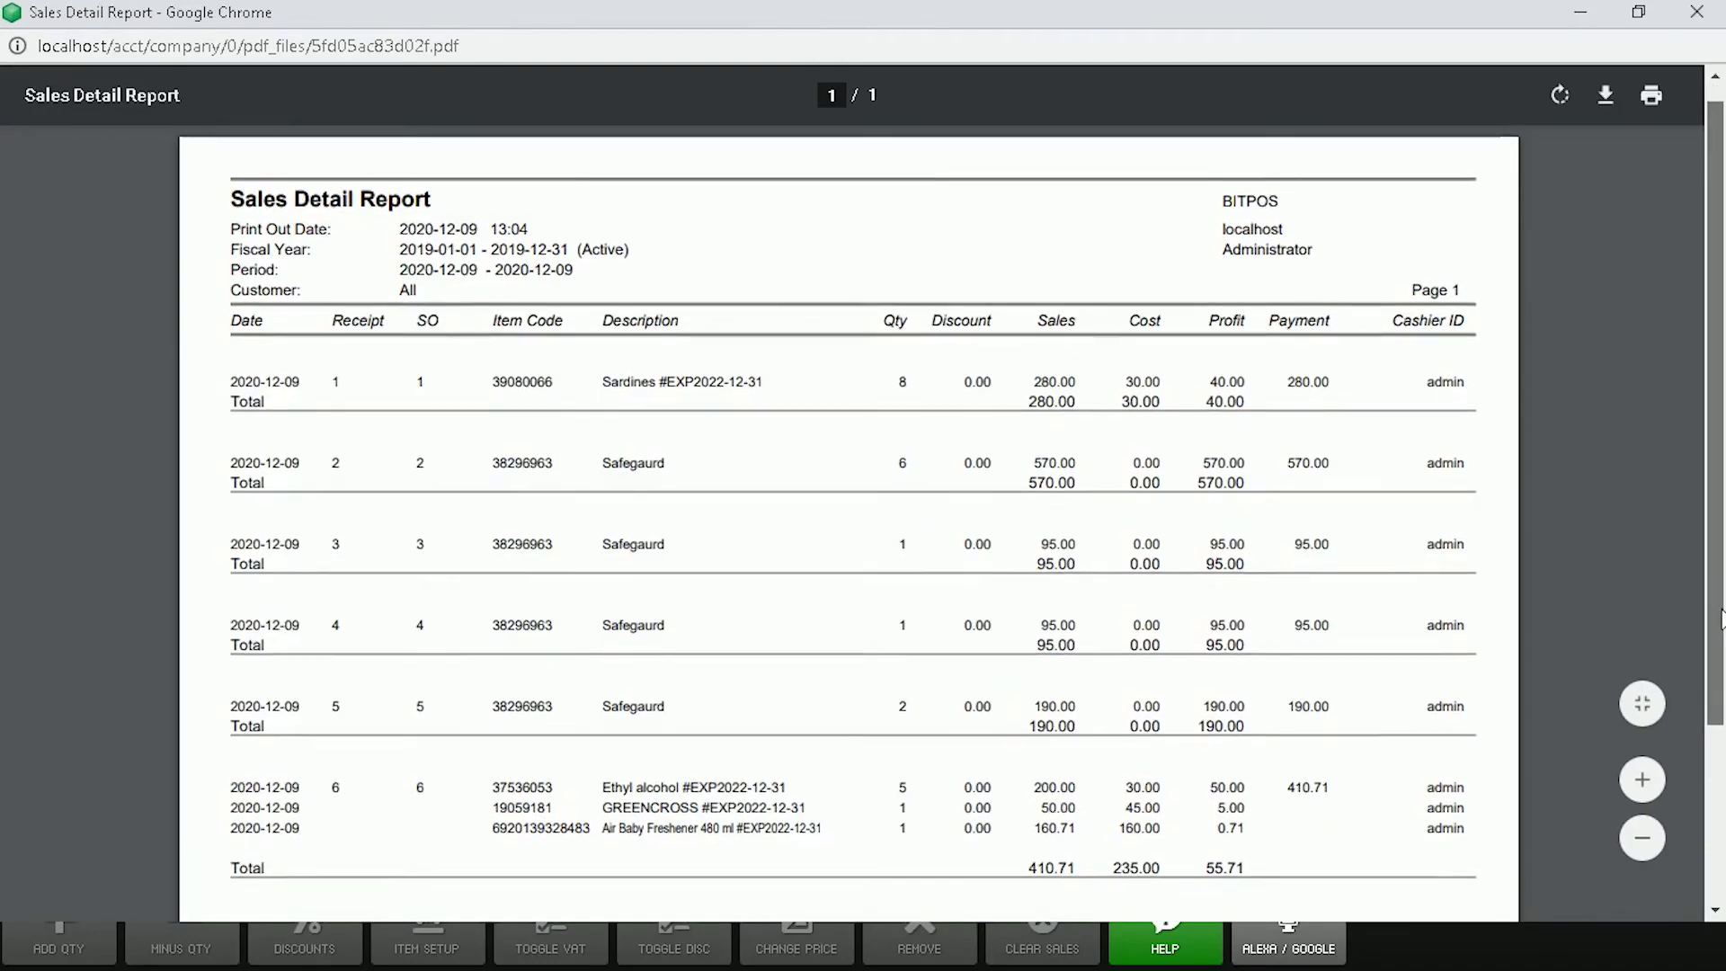
scroll(1720, 618, down, 1)
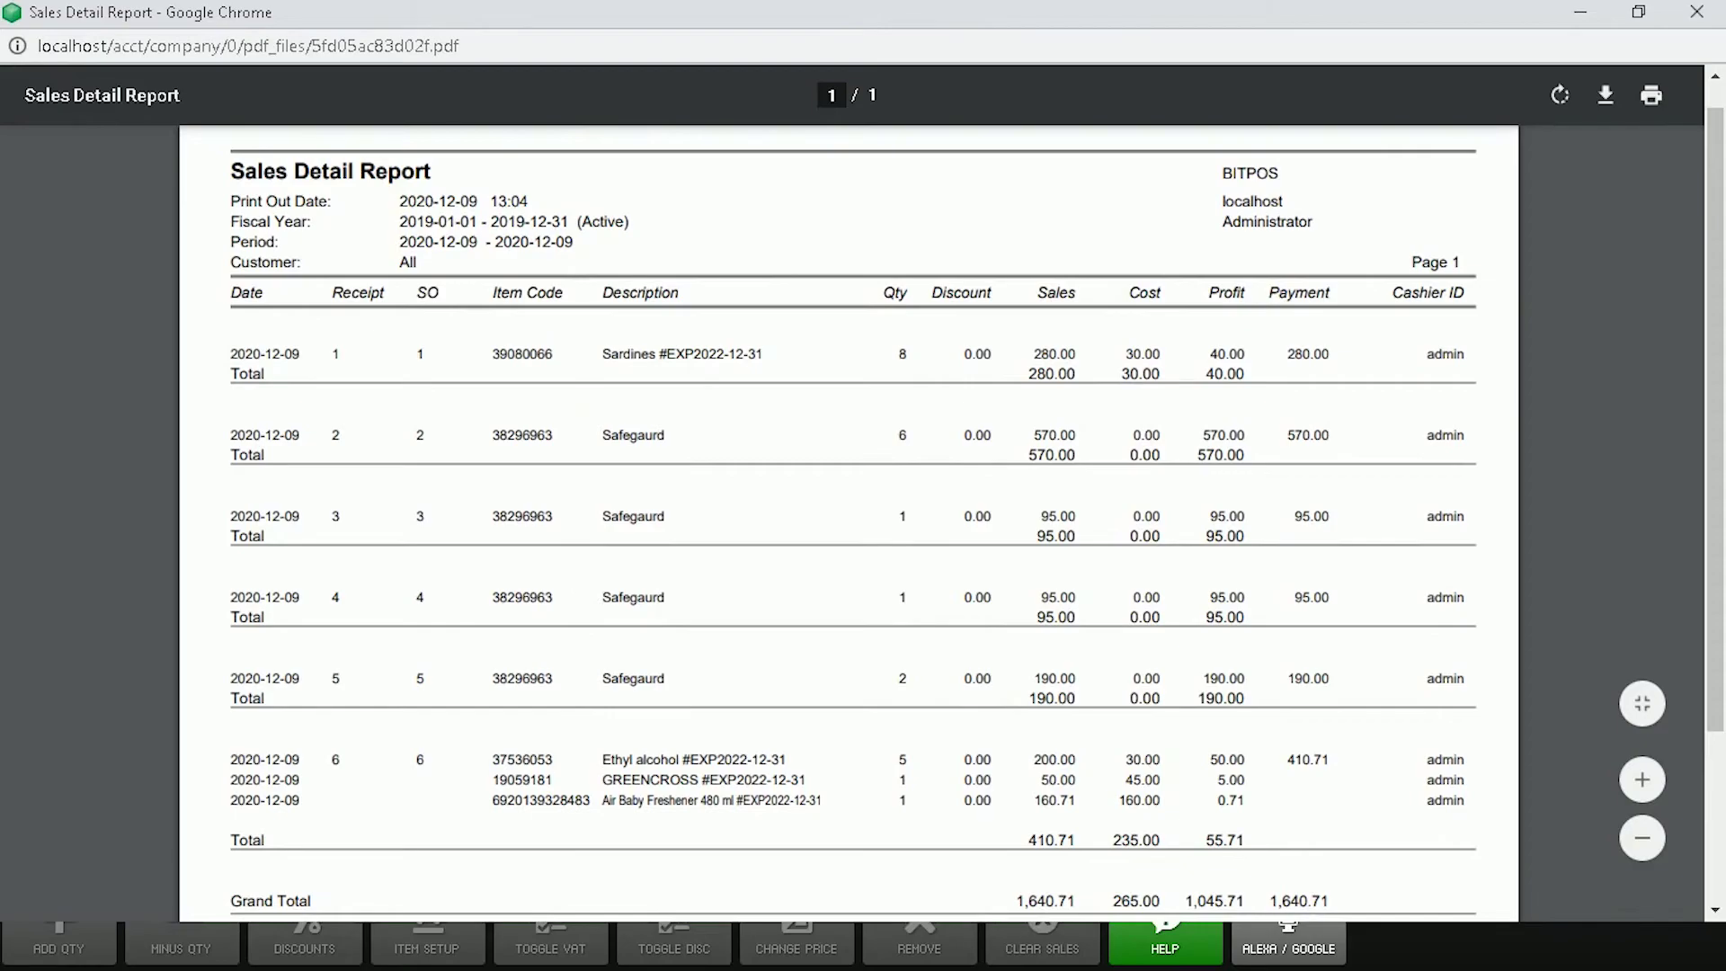
drag(660, 353, 760, 354)
click(901, 218)
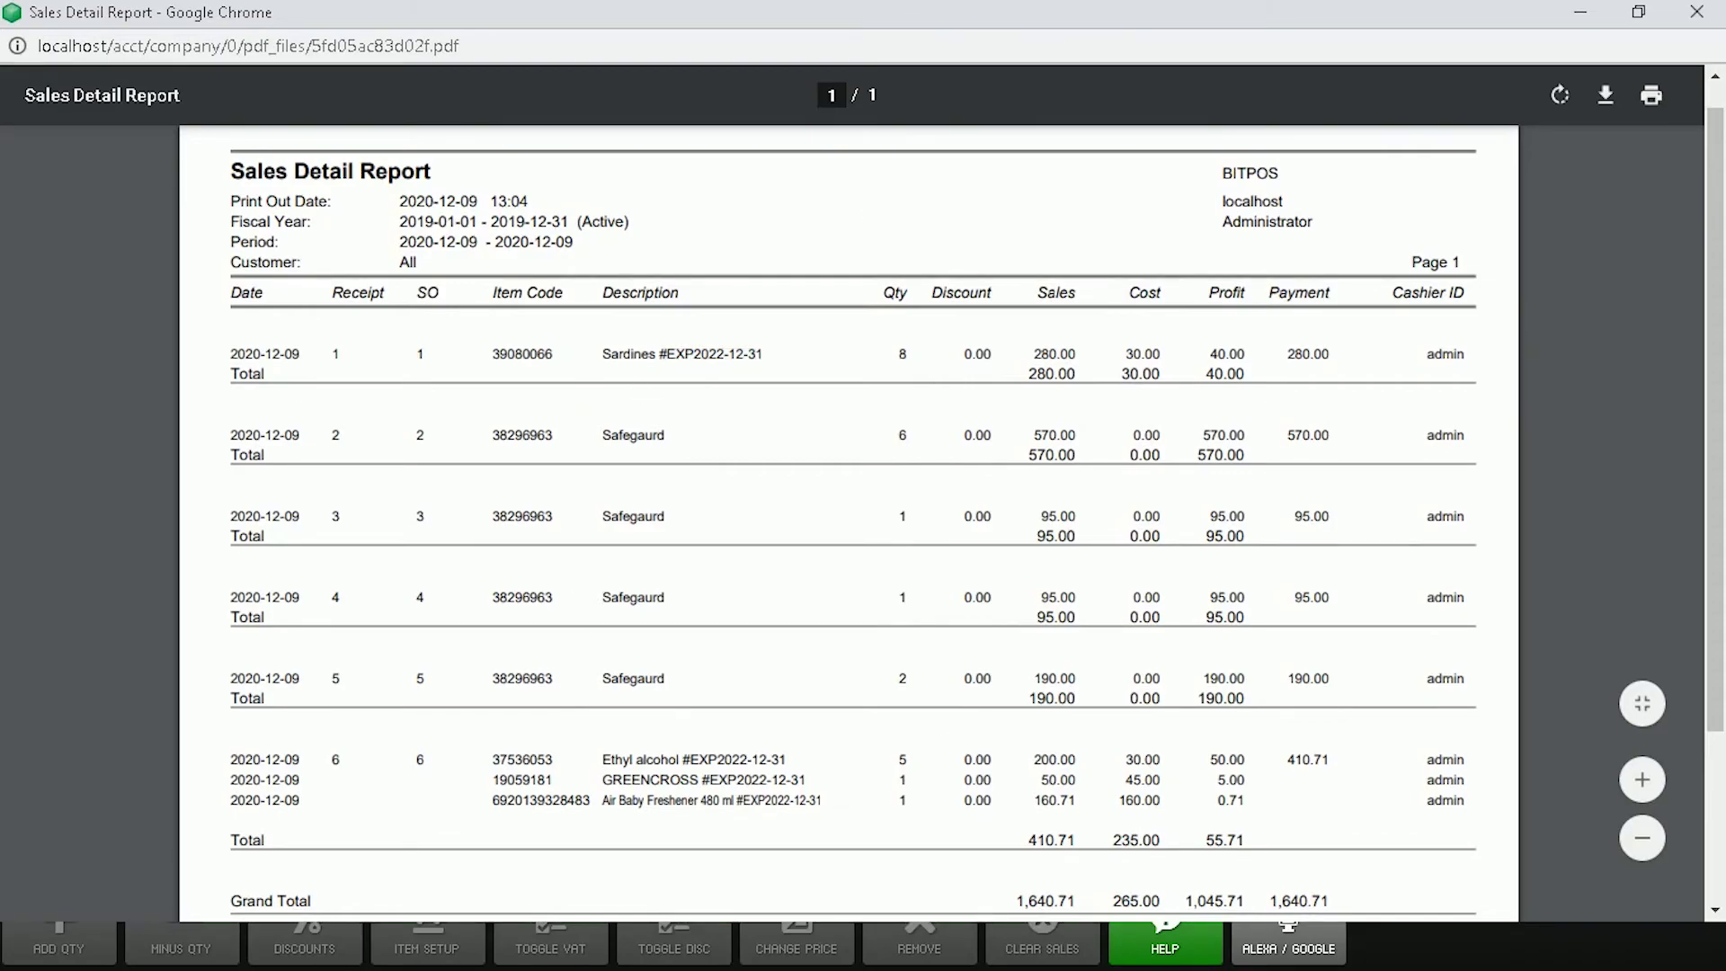